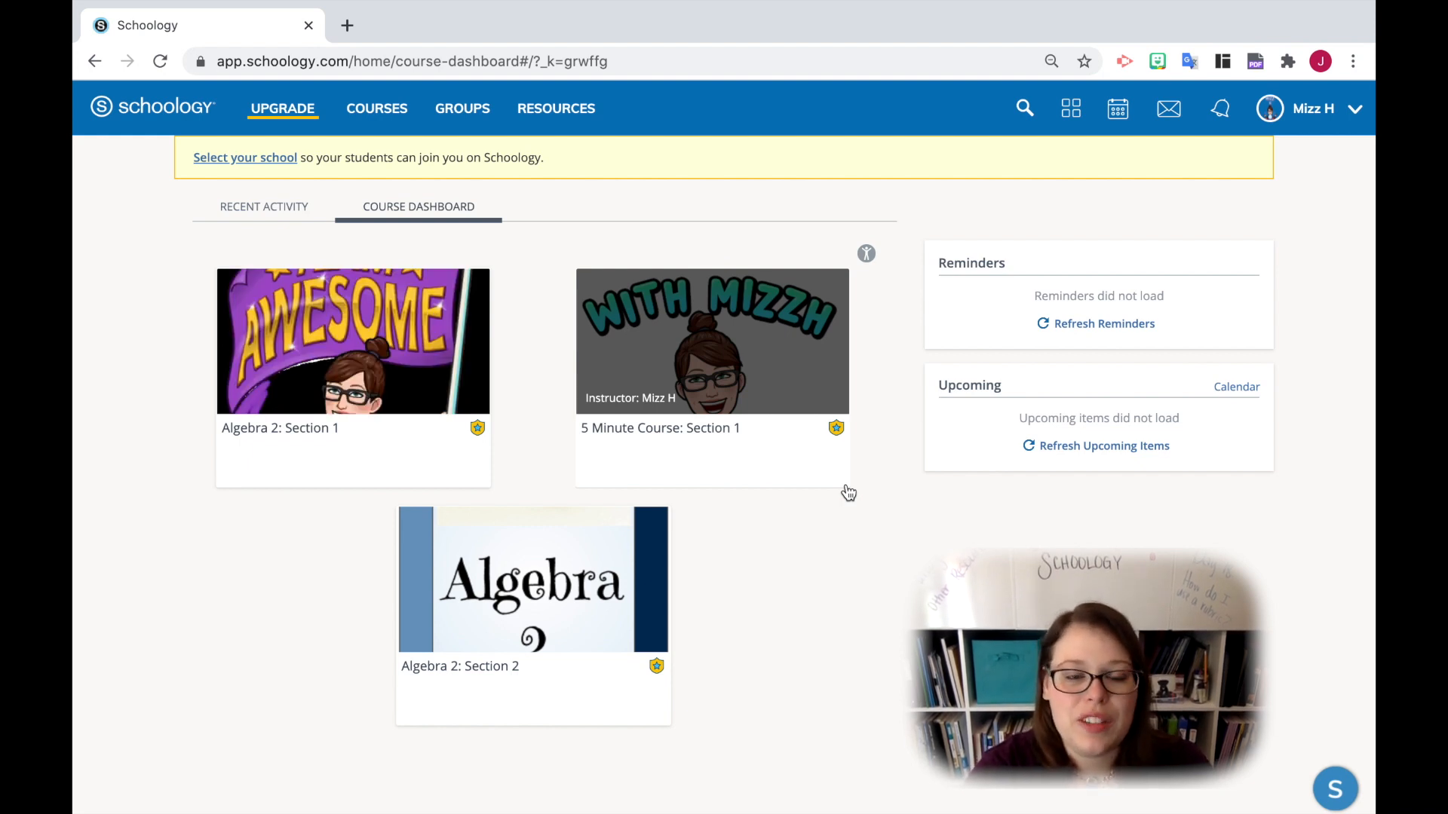
- Open the Unit 1 Project assignment in the Algebra 2: Section 2 course
click(535, 697)
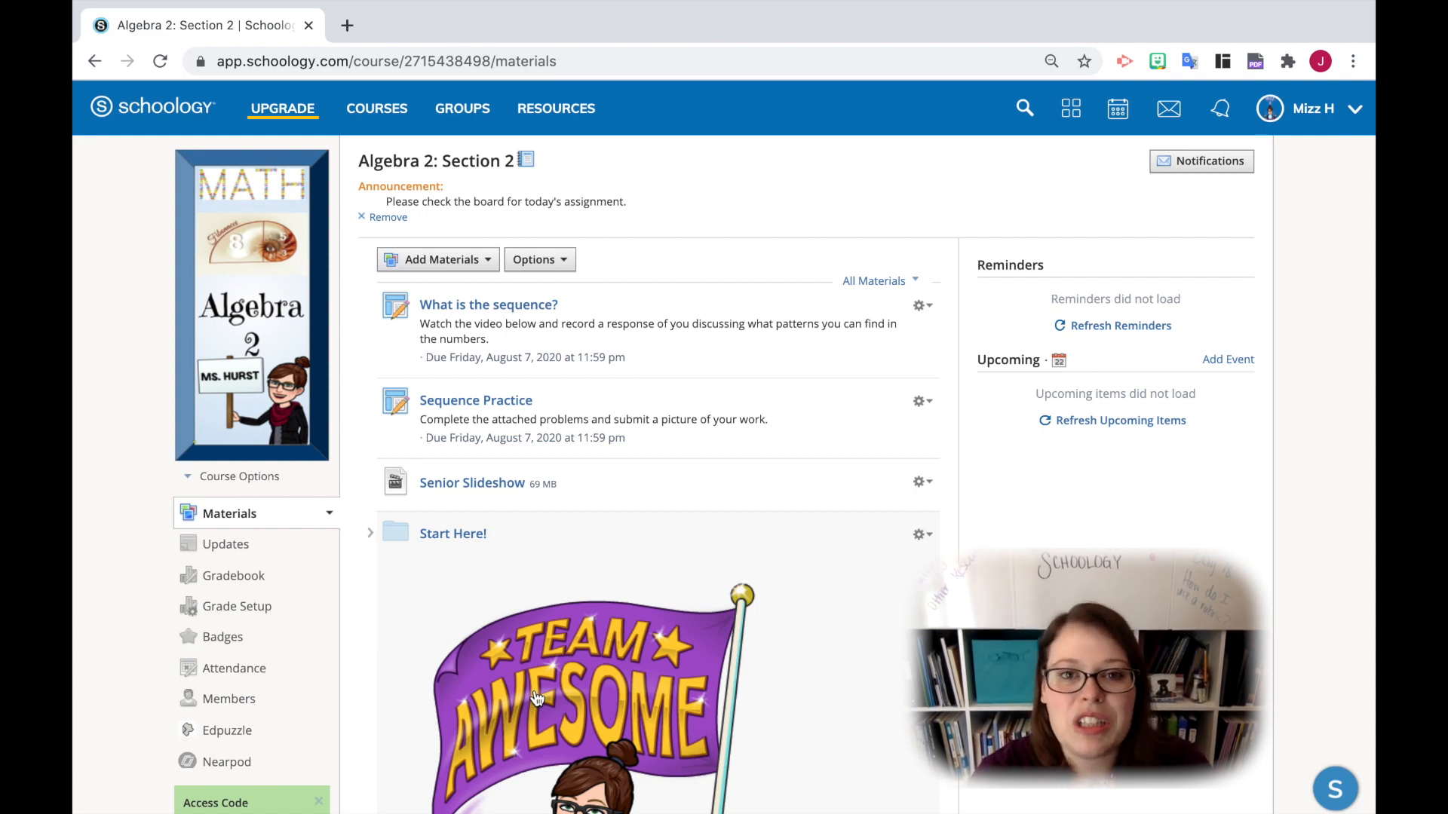
scroll(536, 697, down, 6)
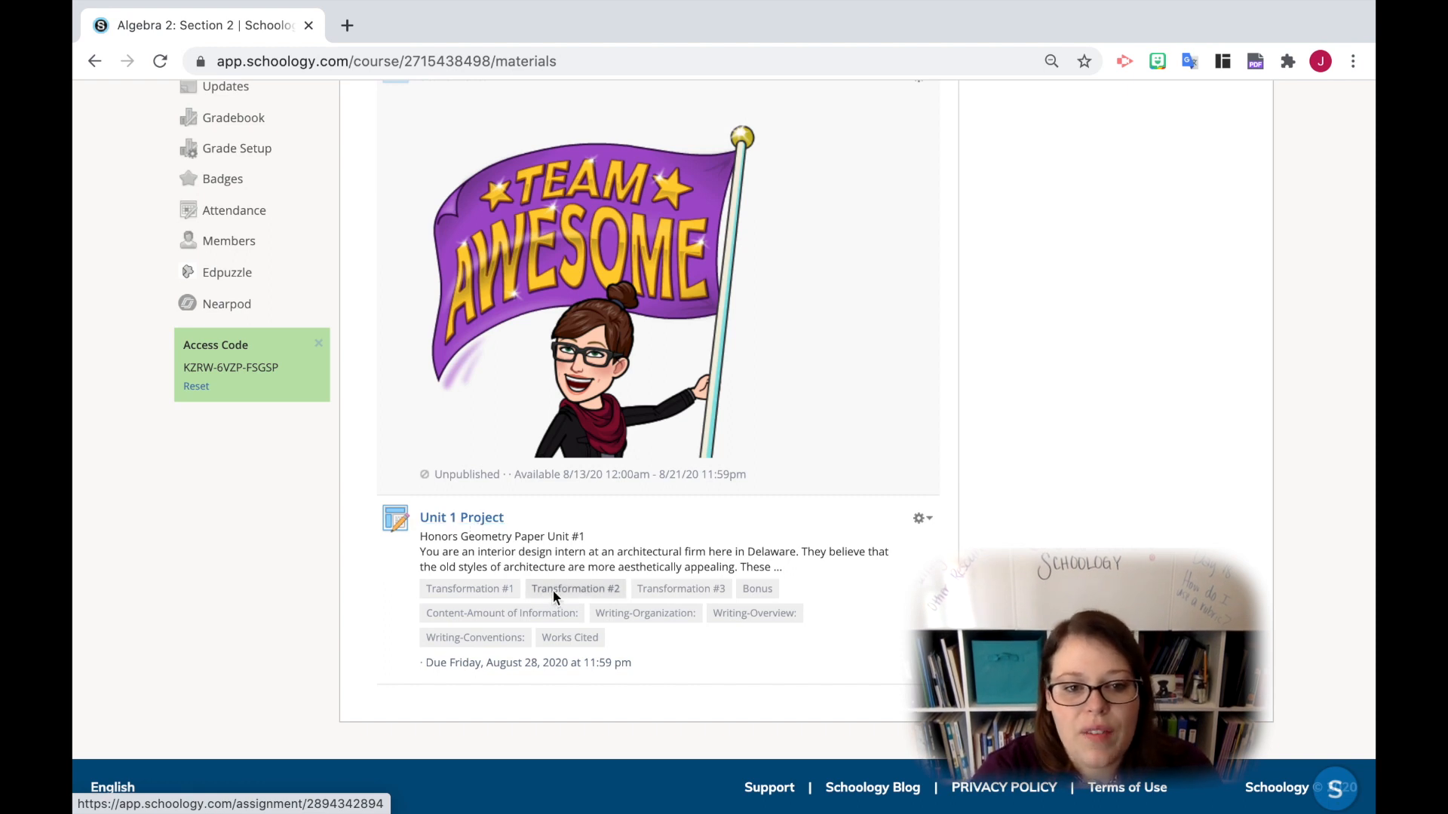
click(443, 520)
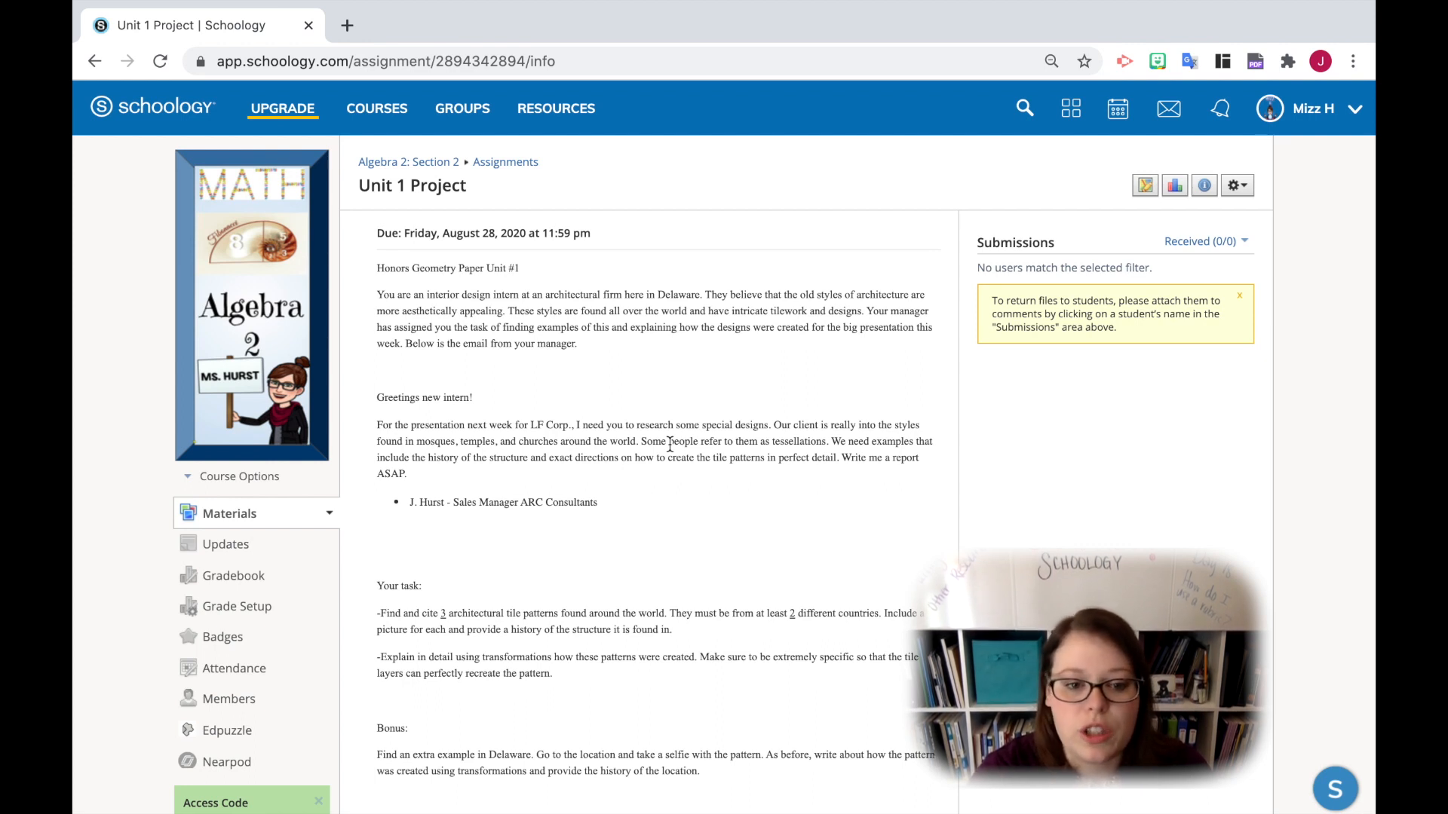
- Look through the Unit 1 Project's description and the full rubric below it
scroll(670, 445, down, 6)
scroll(669, 445, down, 5)
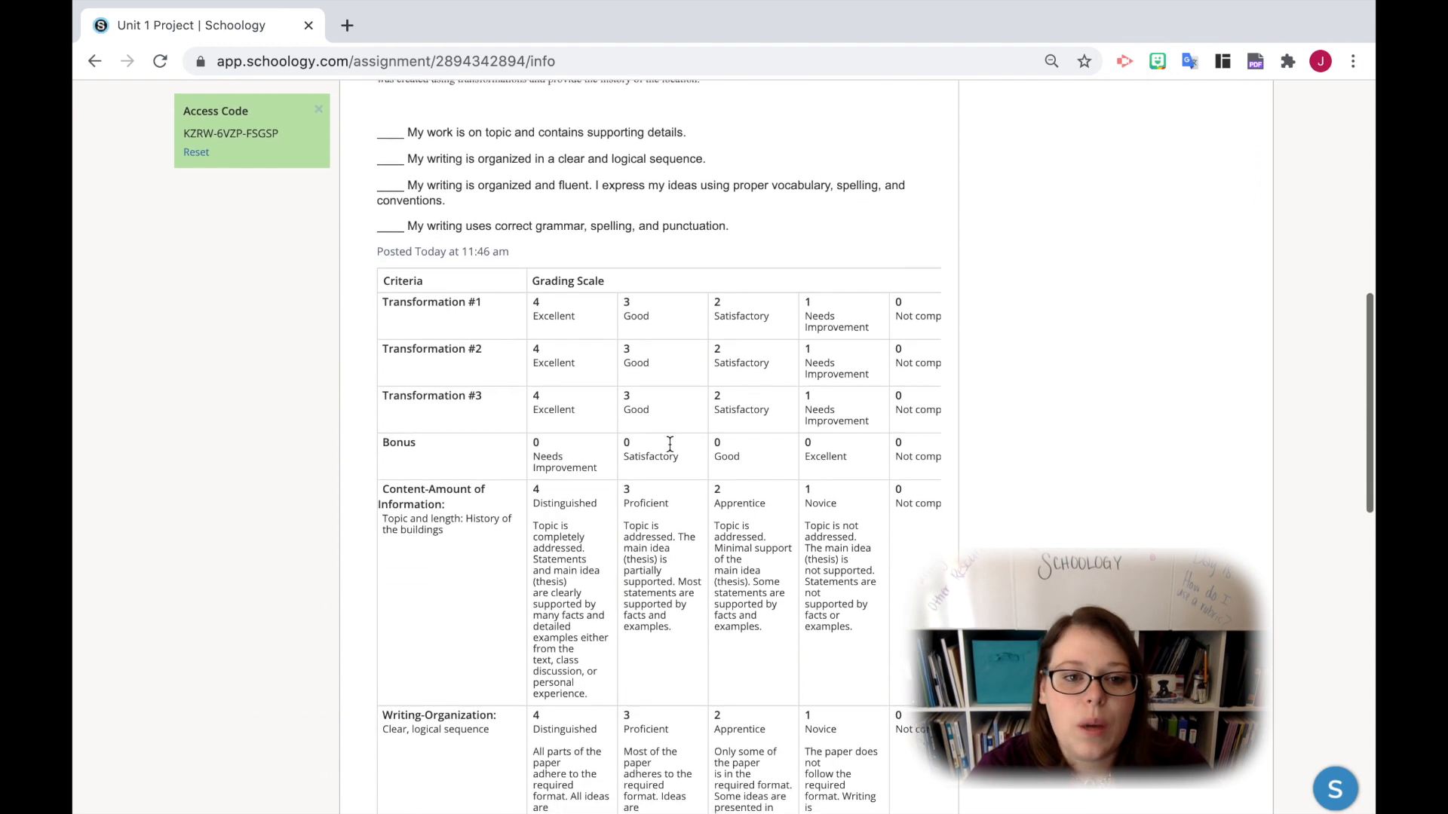
scroll(670, 445, down, 5)
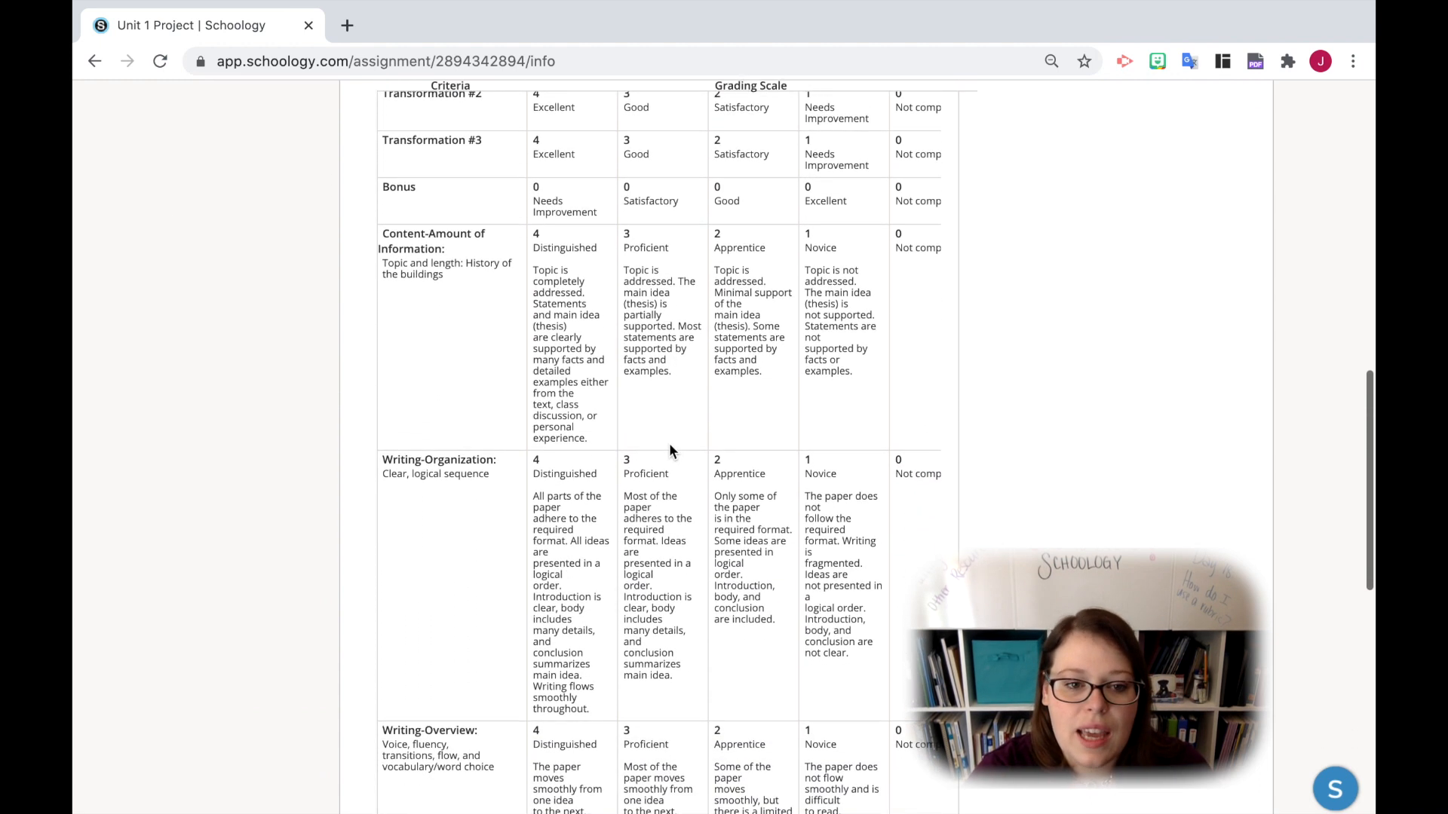
scroll(669, 447, down, 4)
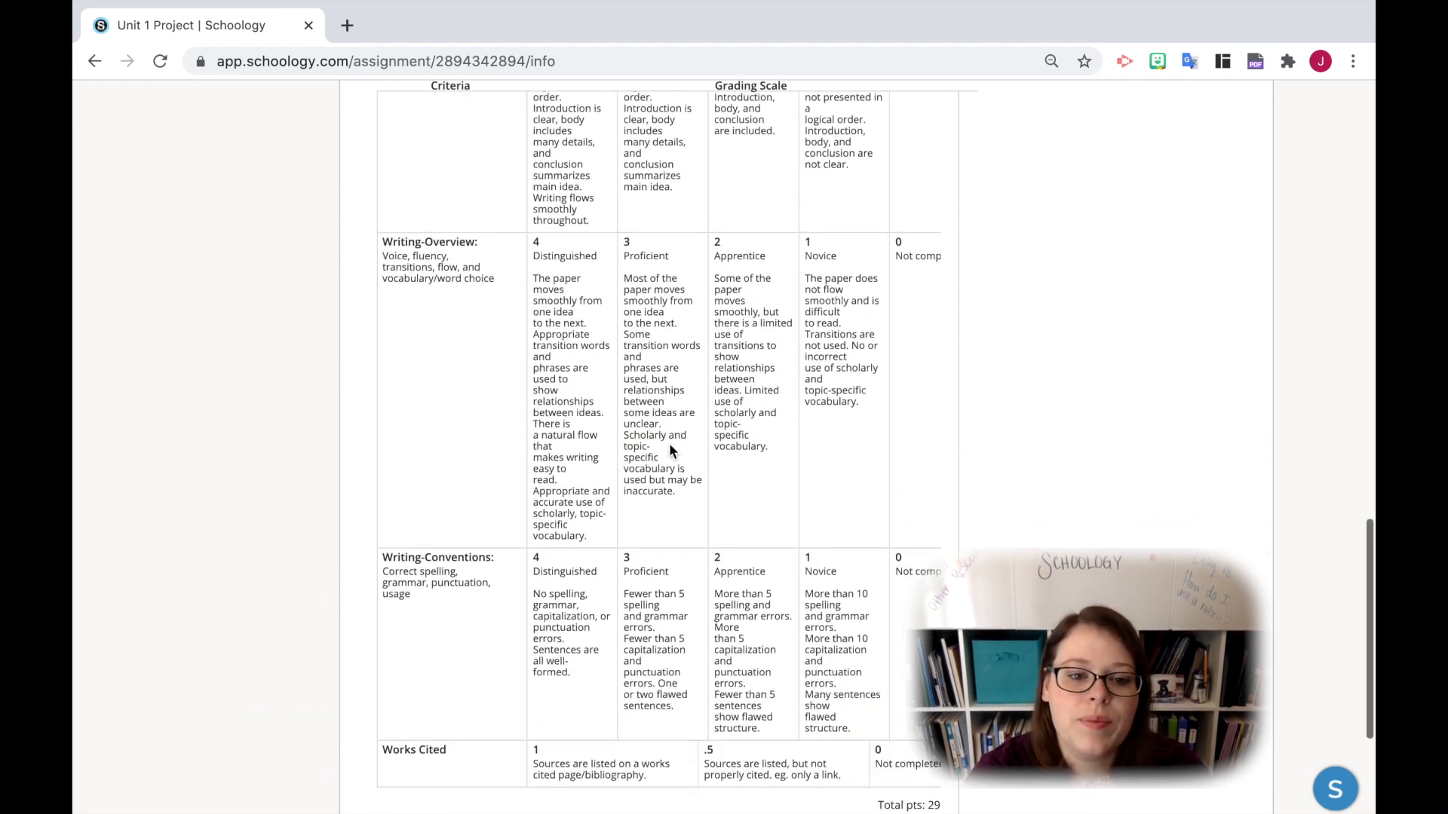
scroll(670, 447, up, 6)
scroll(670, 450, up, 15)
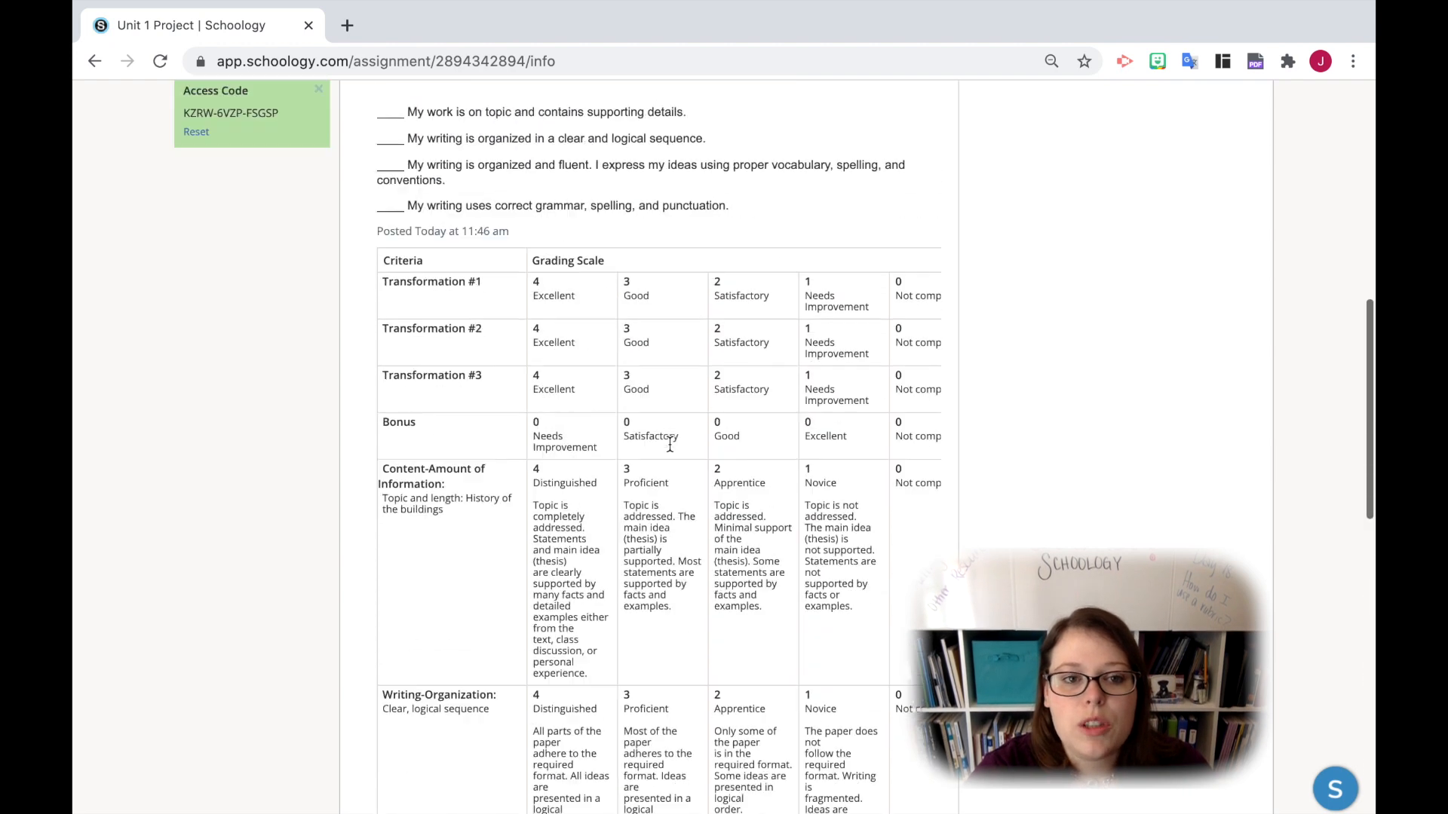
- Reduce the browser's page zoom to 25% and check how the assignment's rubric table displays
click(1353, 61)
click(1213, 285)
click(1211, 284)
click(1212, 284)
click(1212, 284)
click(1211, 284)
click(1212, 284)
click(1212, 285)
click(1213, 285)
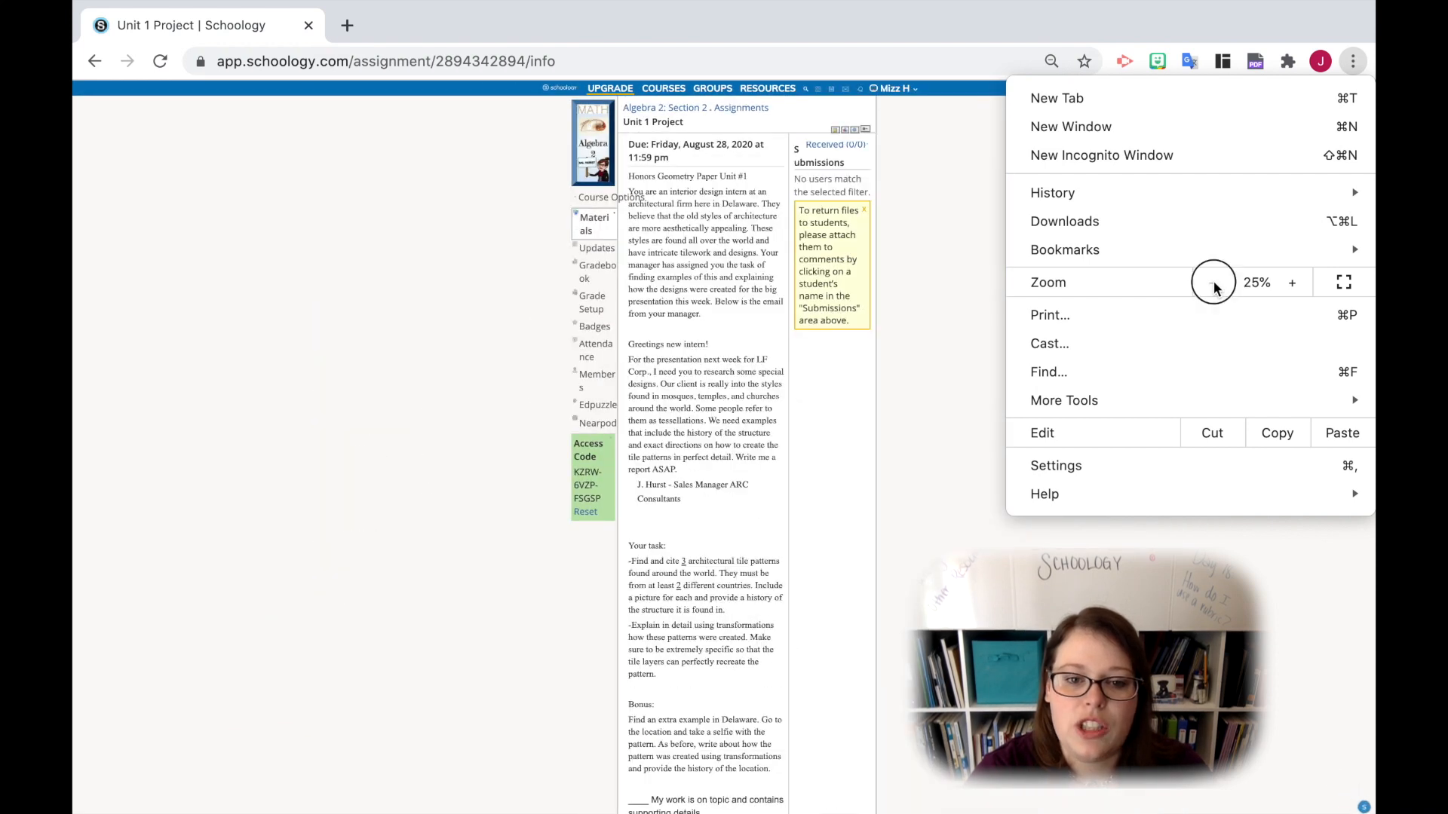
click(1213, 285)
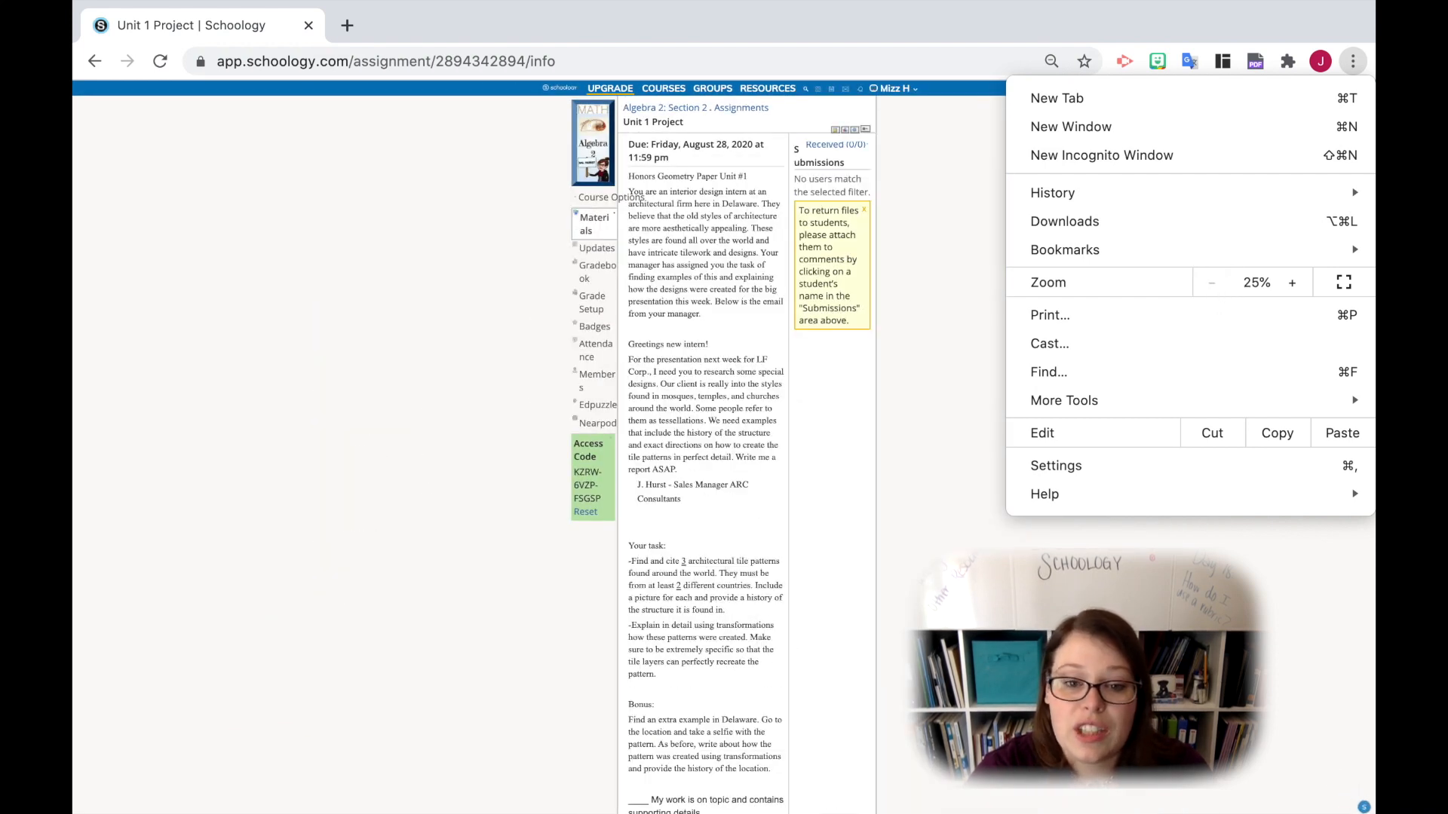
click(1191, 619)
scroll(746, 453, down, 15)
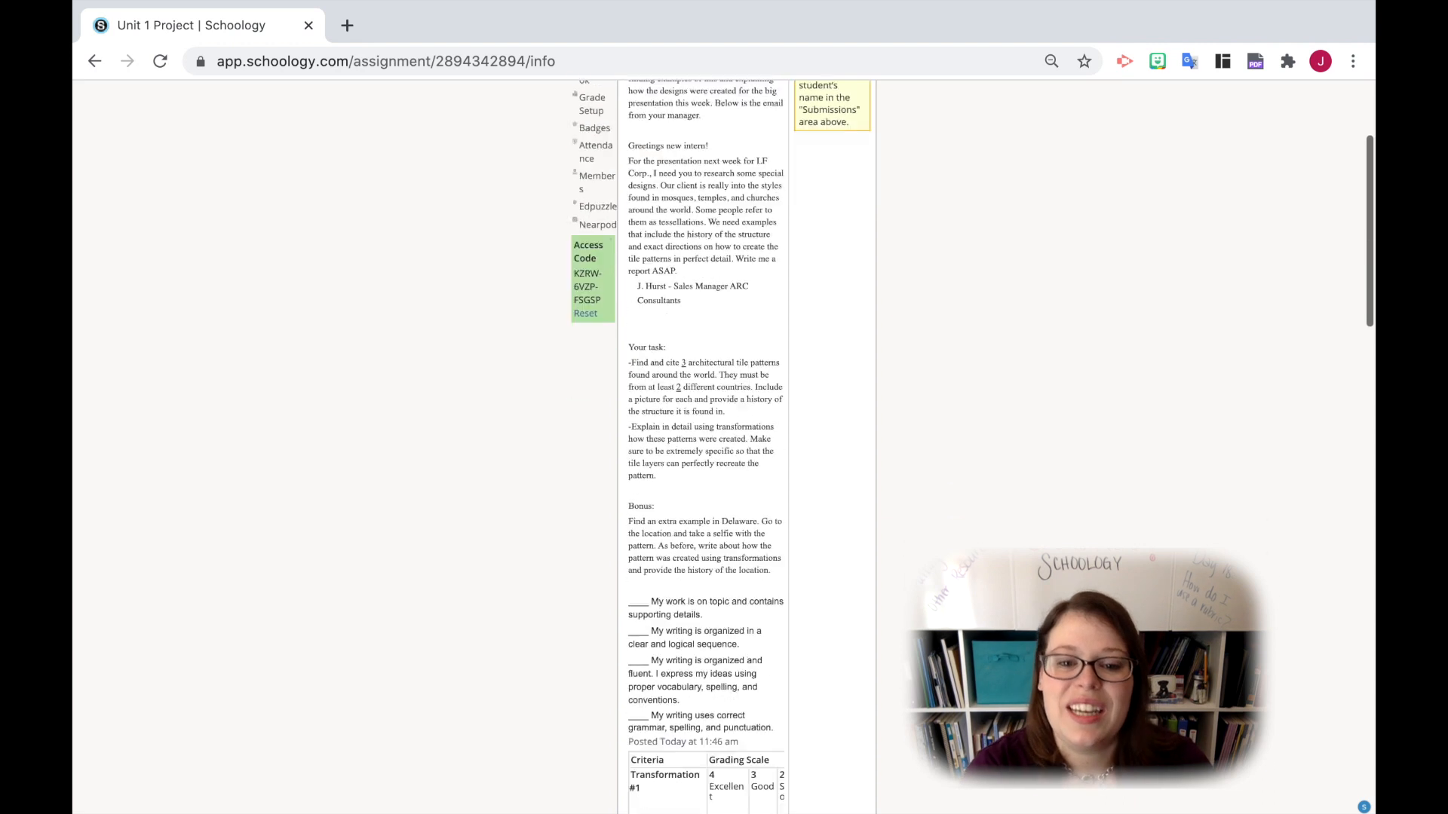
scroll(746, 452, down, 15)
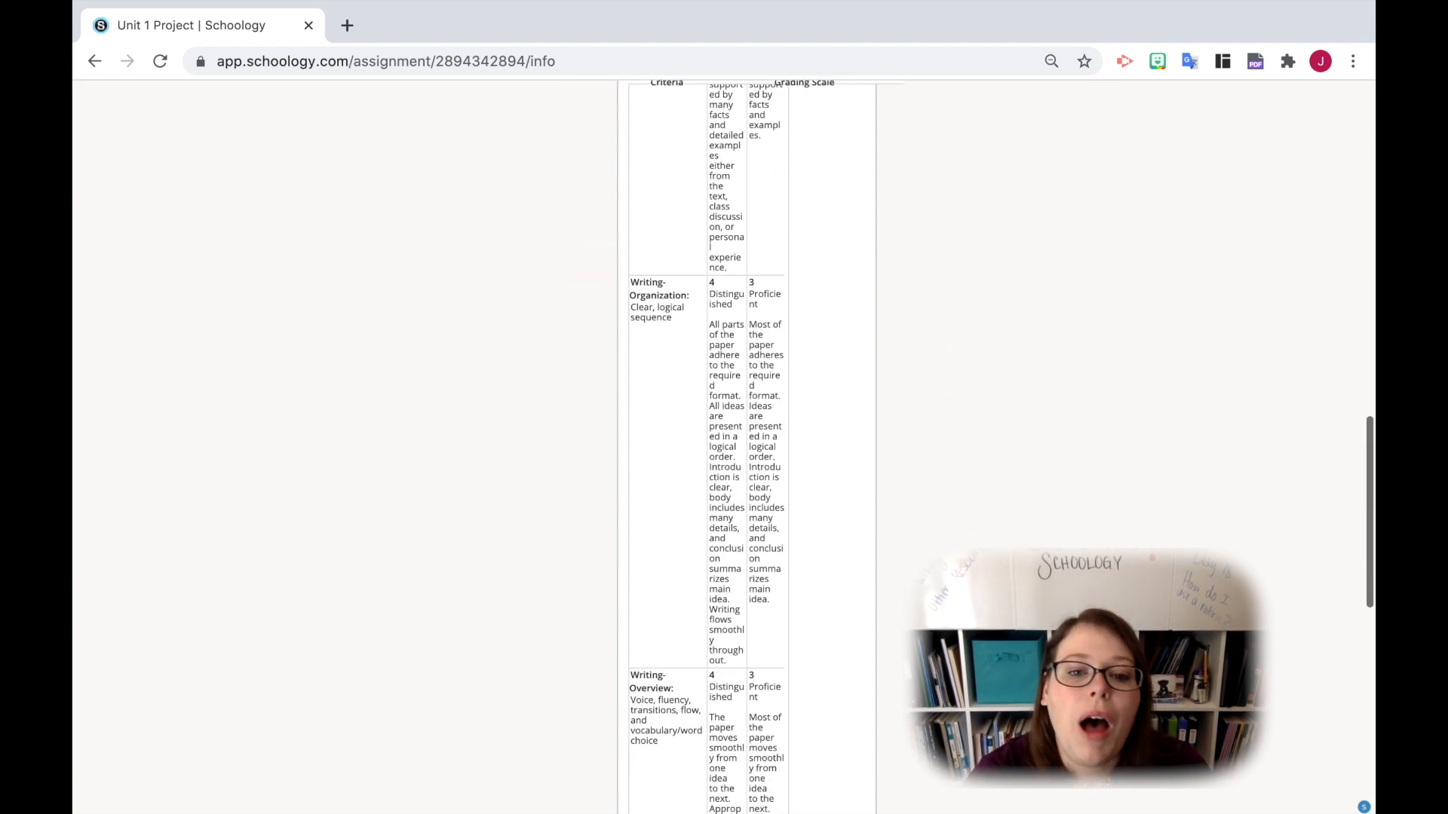
scroll(755, 700, up, 10)
scroll(755, 700, up, 20)
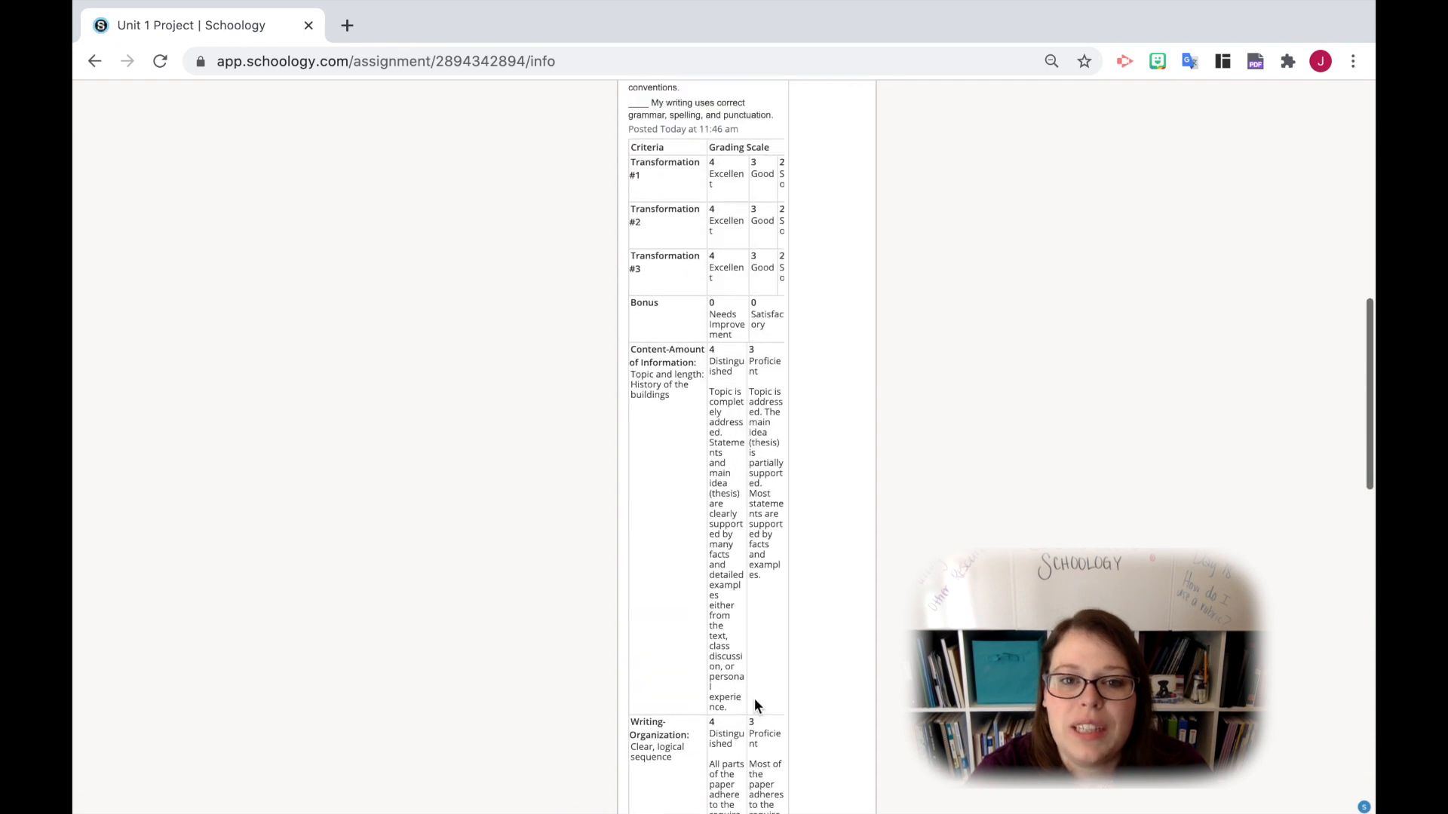
- Reset the page zoom to 100% and preview the rubric image attached at the end of the assignment, closing it again
click(1052, 60)
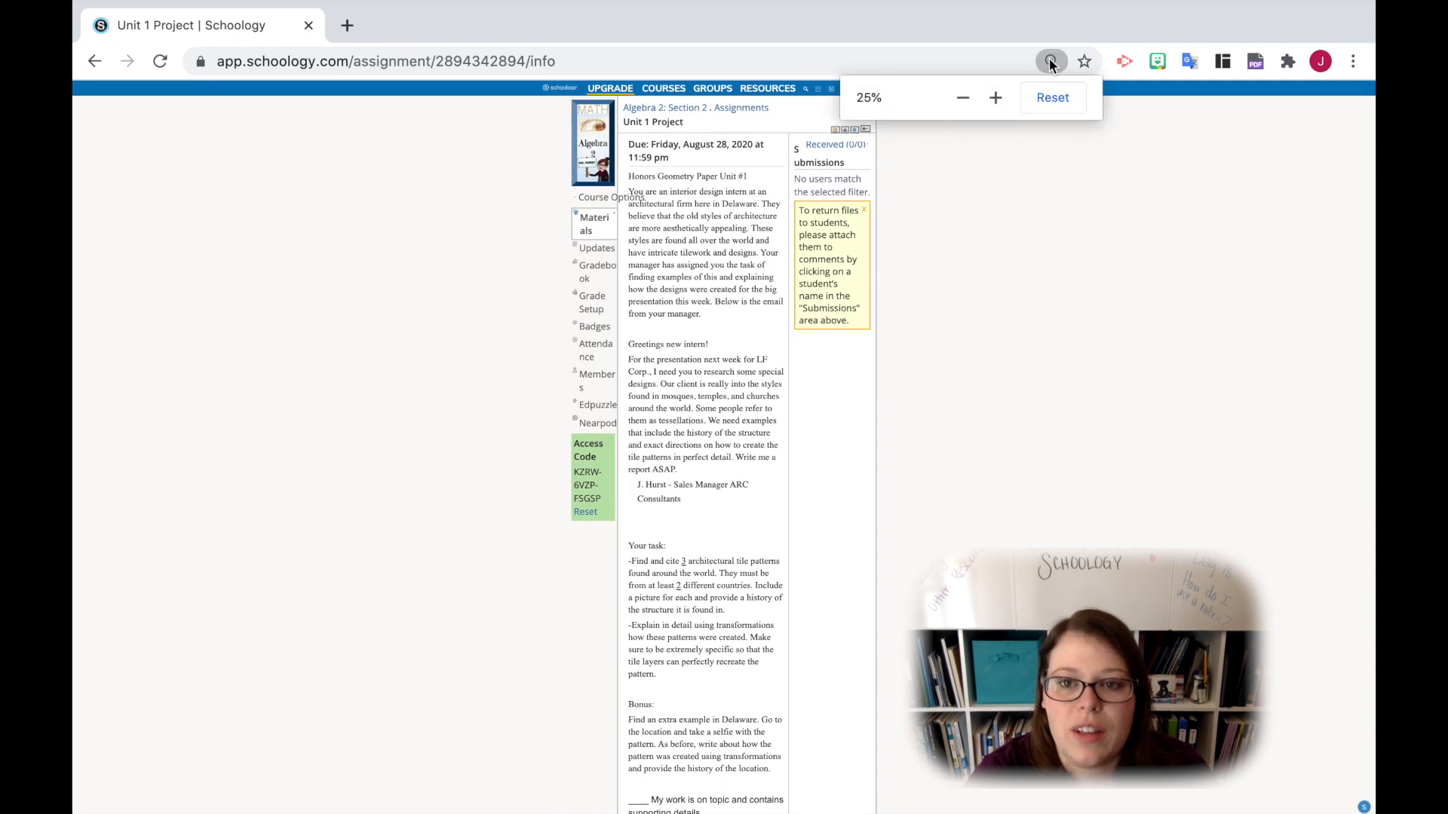
click(1056, 94)
scroll(919, 527, down, 20)
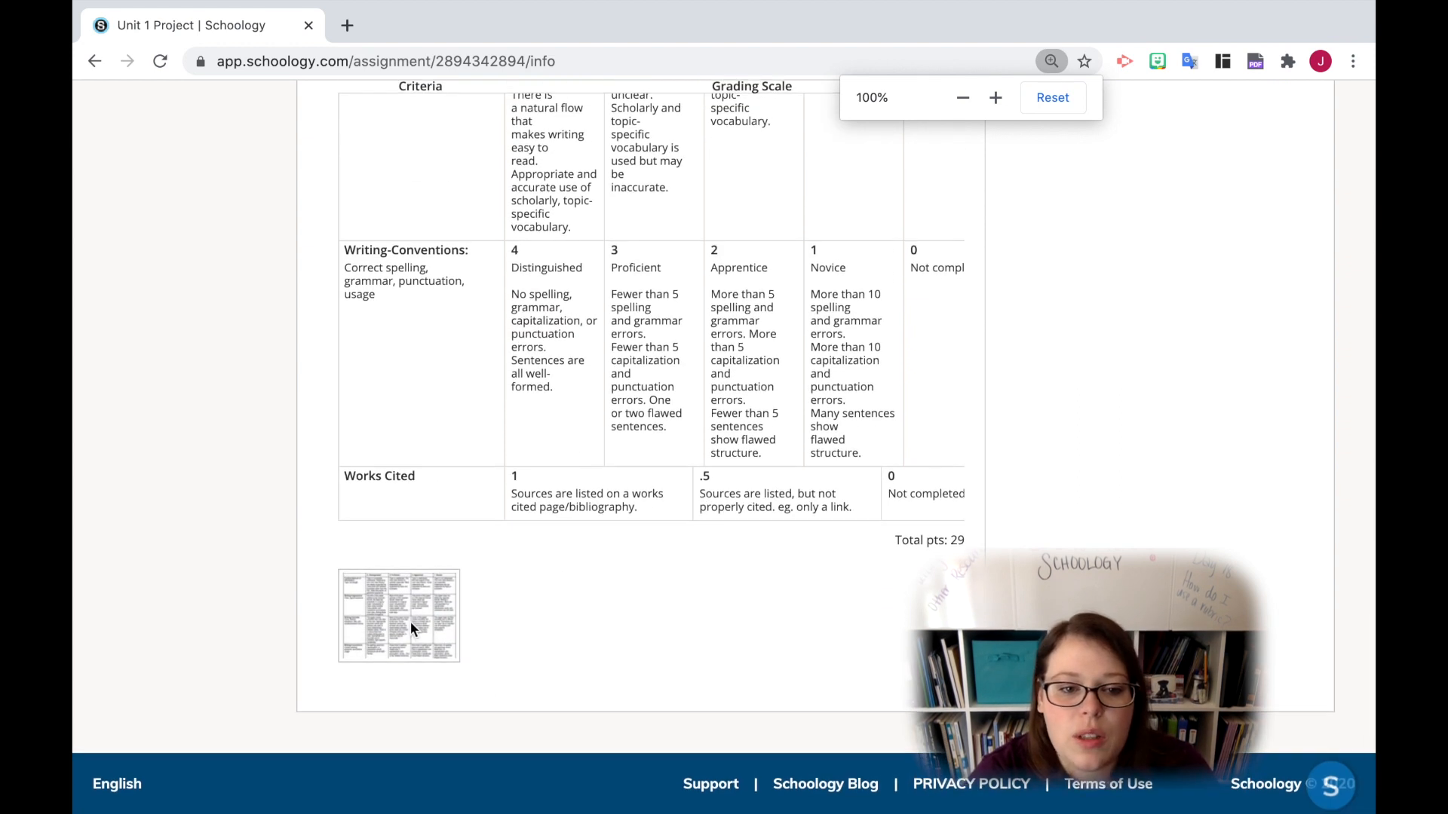
click(411, 622)
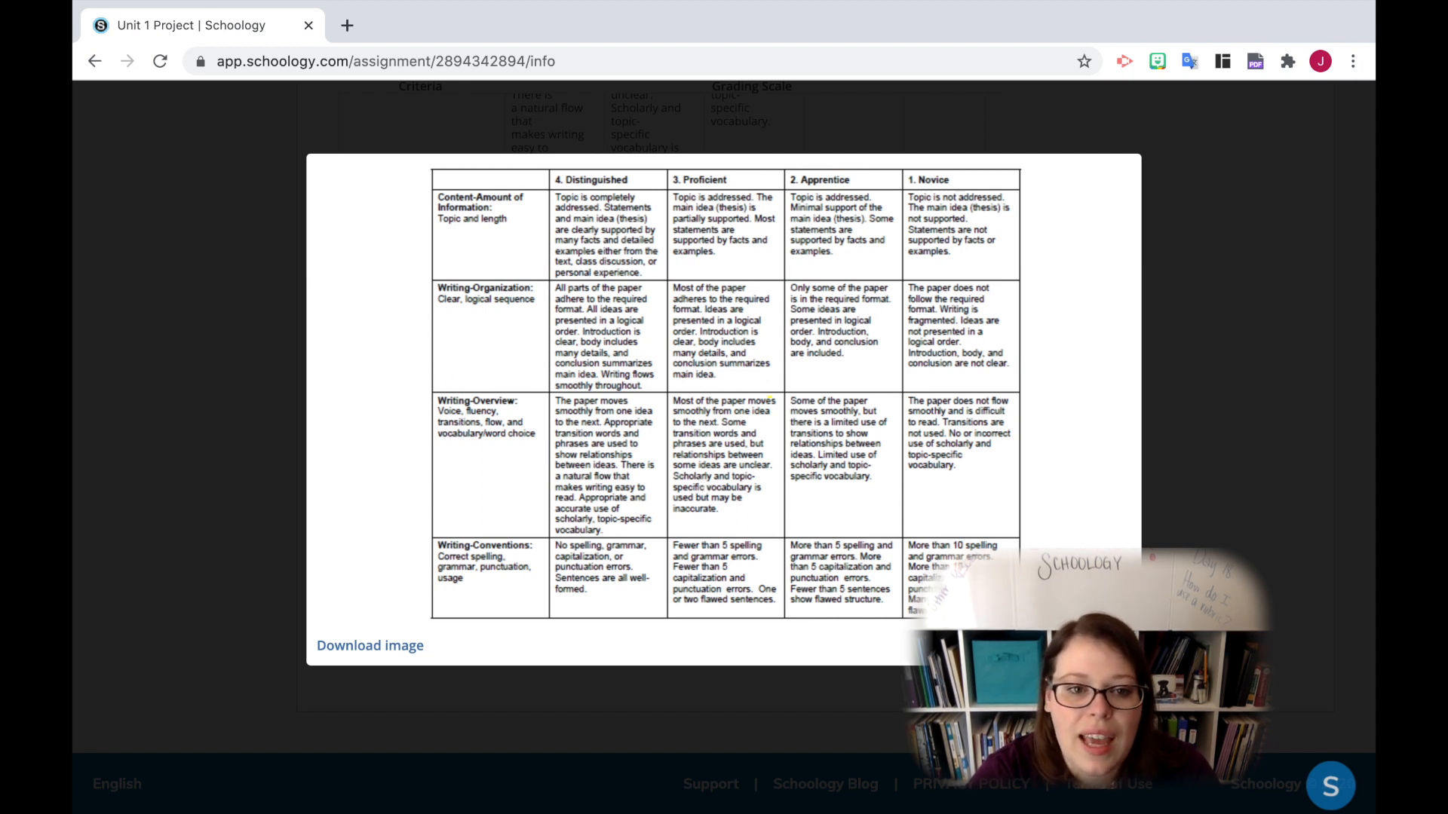
click(914, 684)
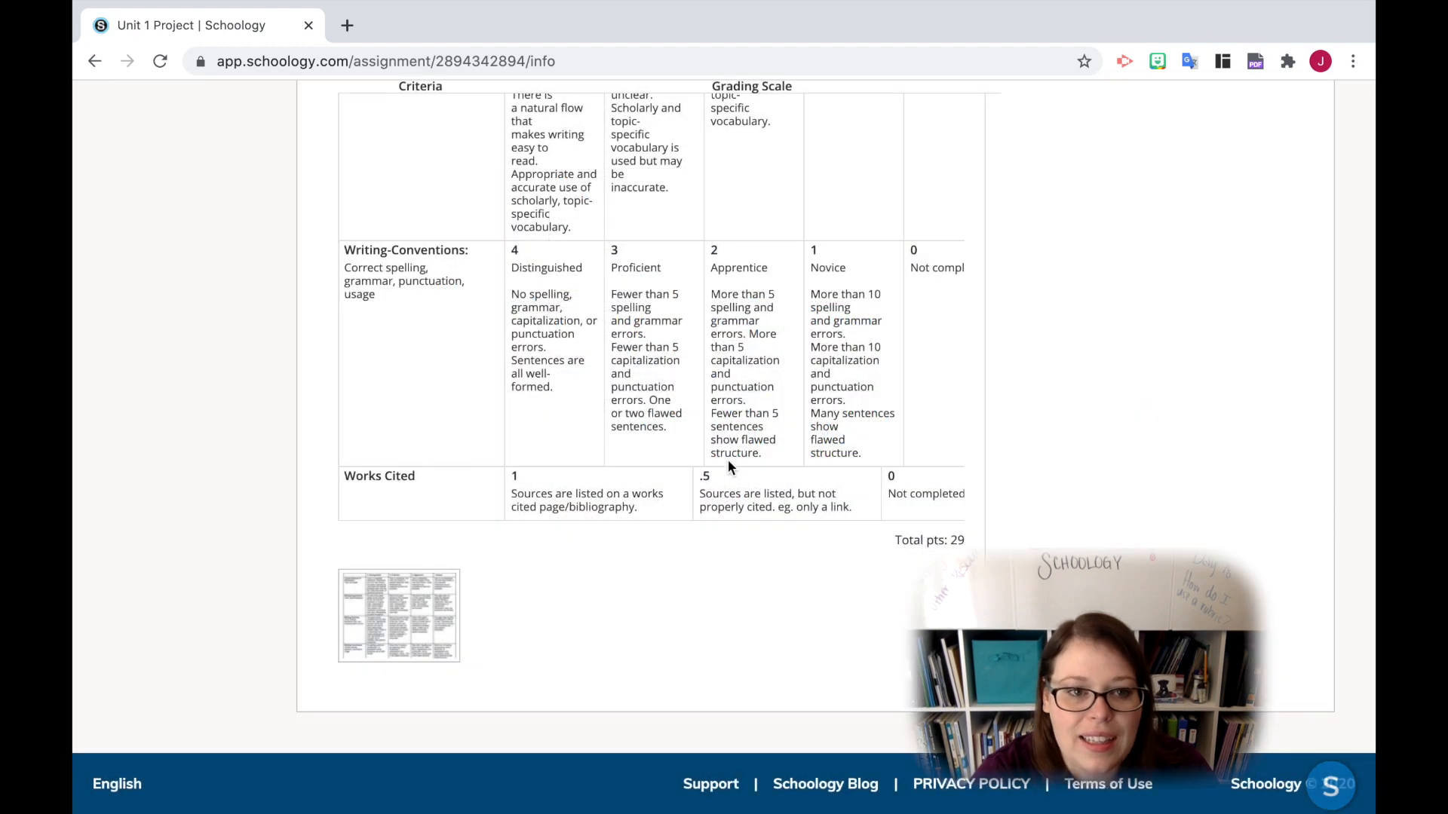
- Review the criteria and grading scale of the on-page rubric from Works Cited back up to the assignment's title
scroll(760, 407, up, 8)
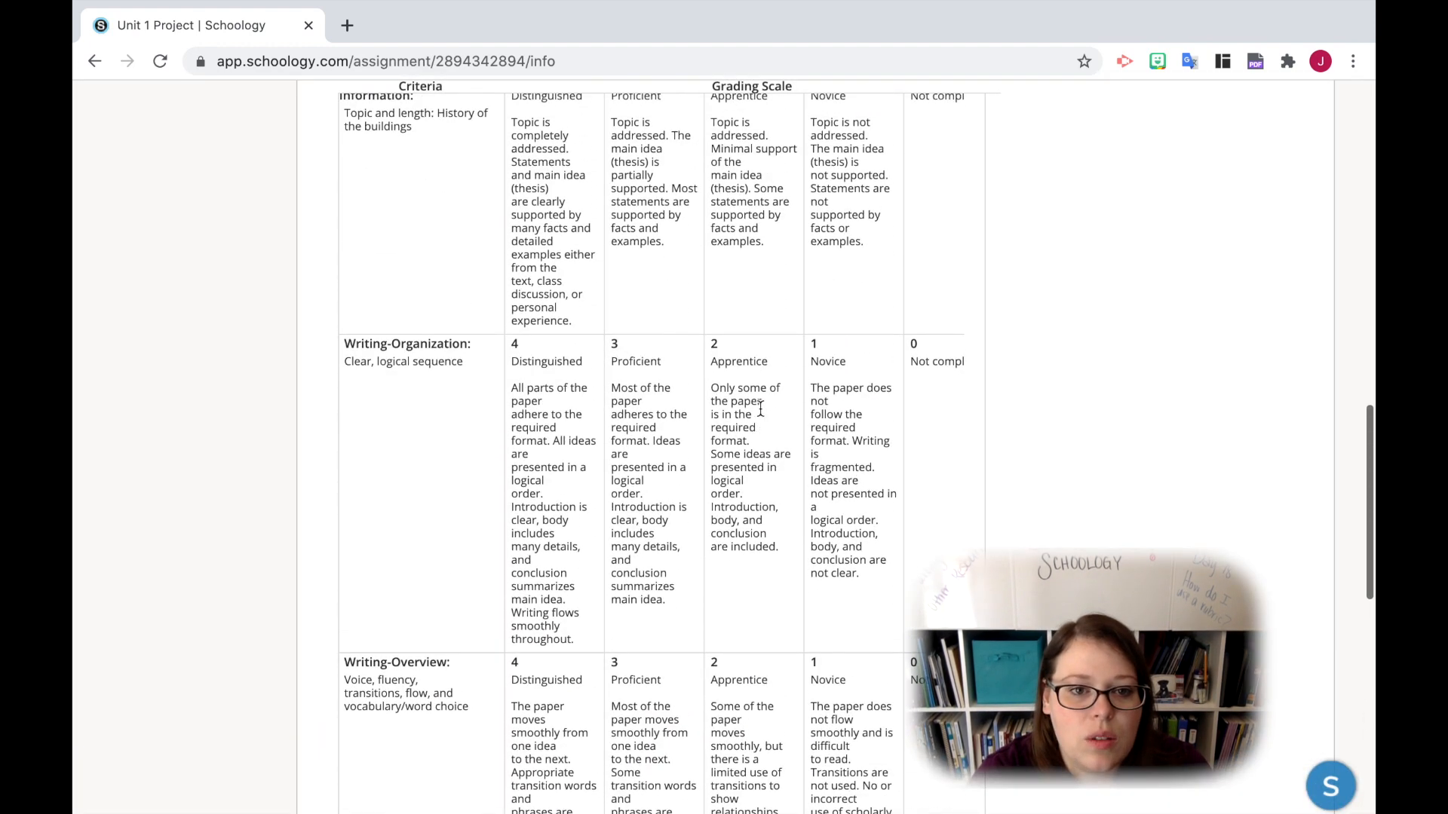
scroll(760, 407, down, 7)
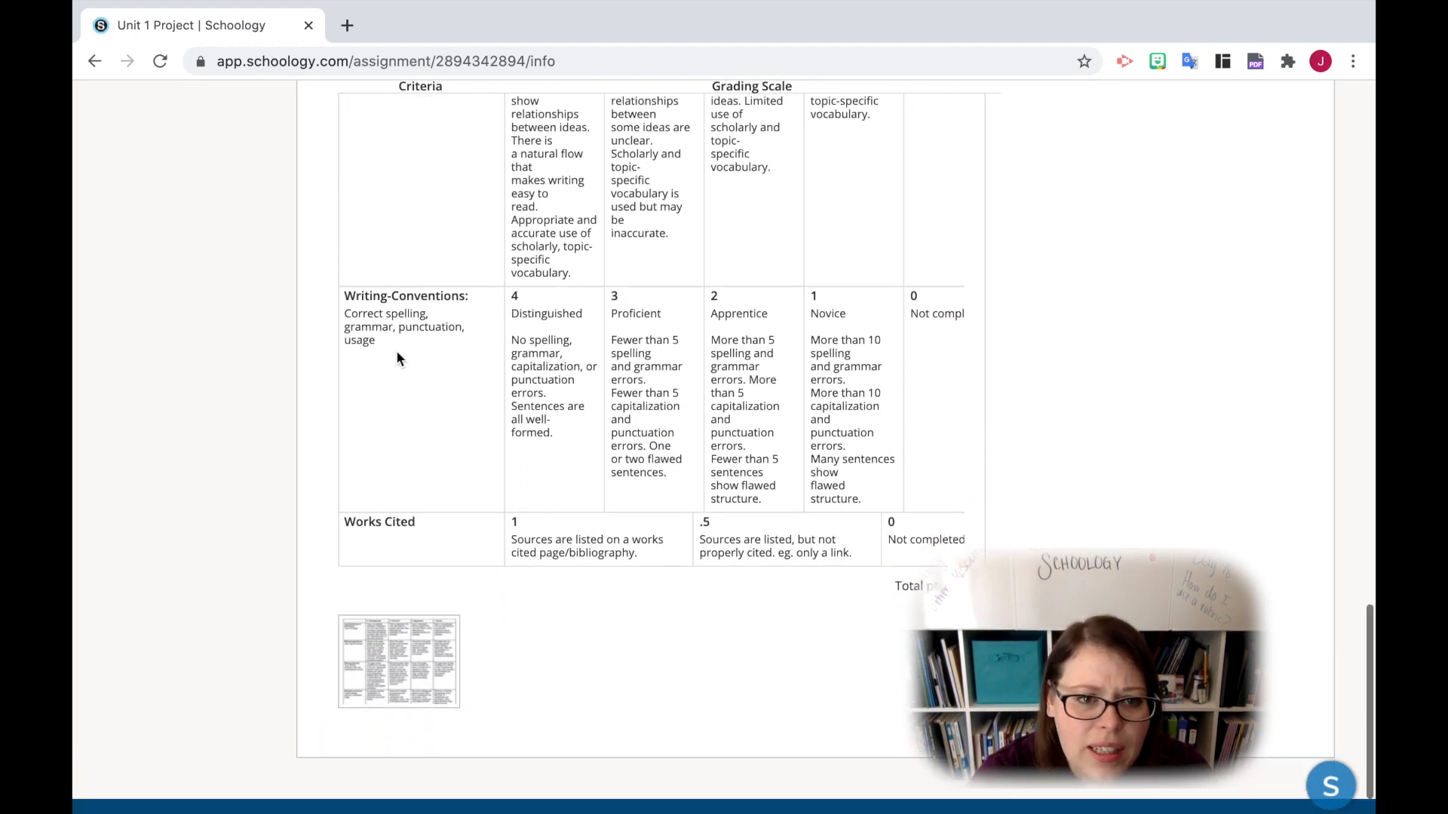
scroll(486, 388, up, 7)
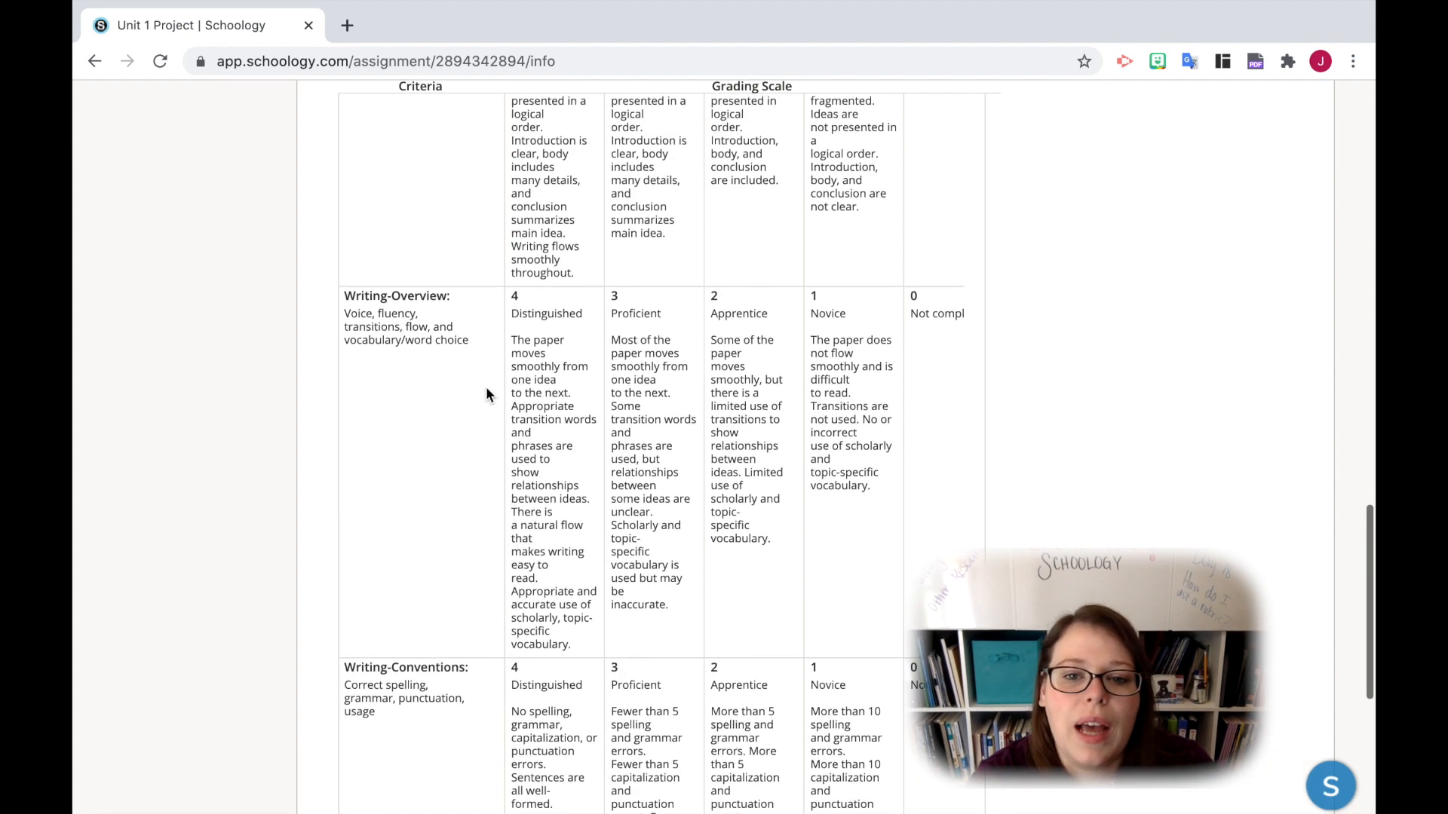
scroll(486, 392, up, 10)
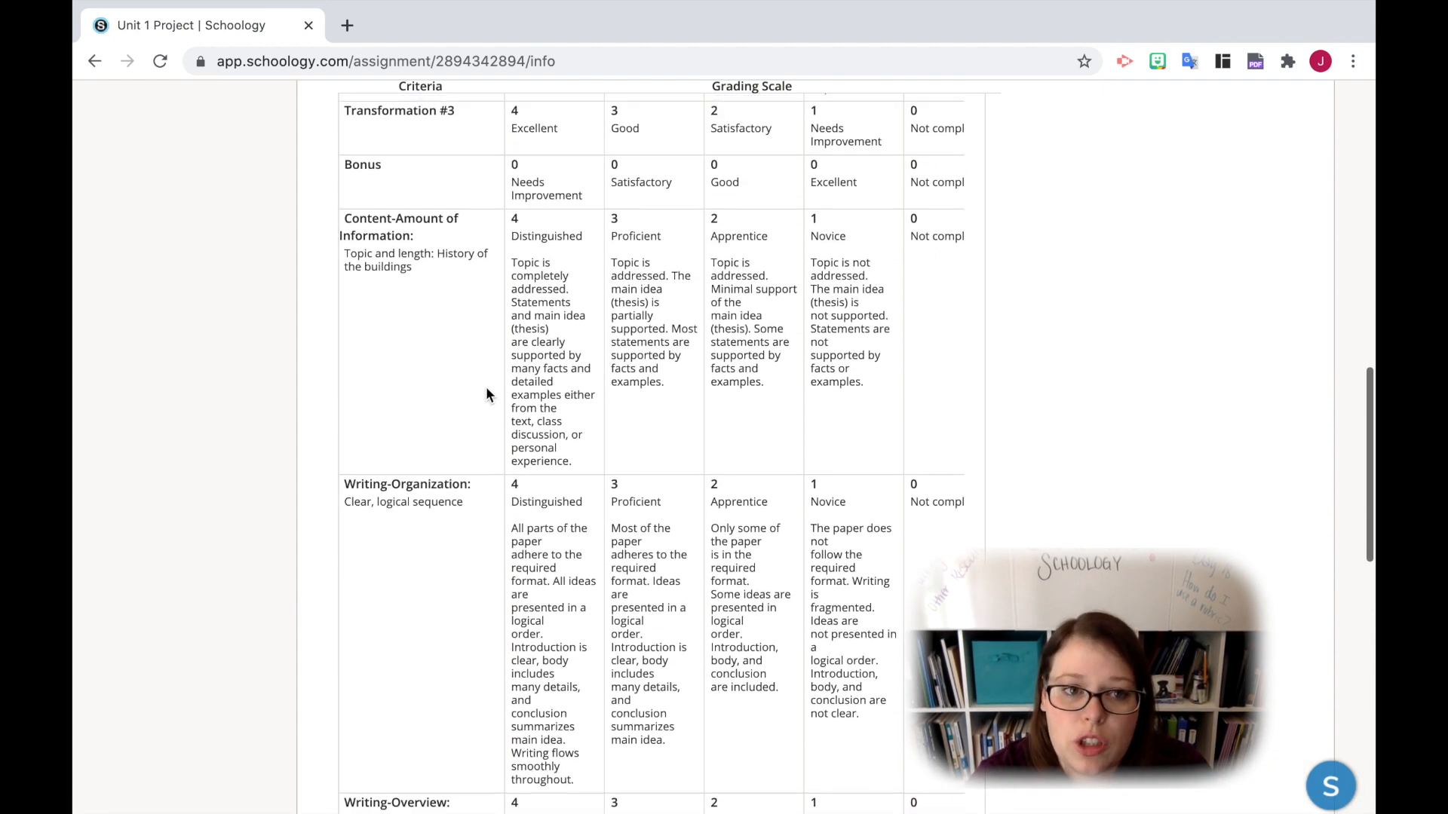
scroll(485, 392, up, 1)
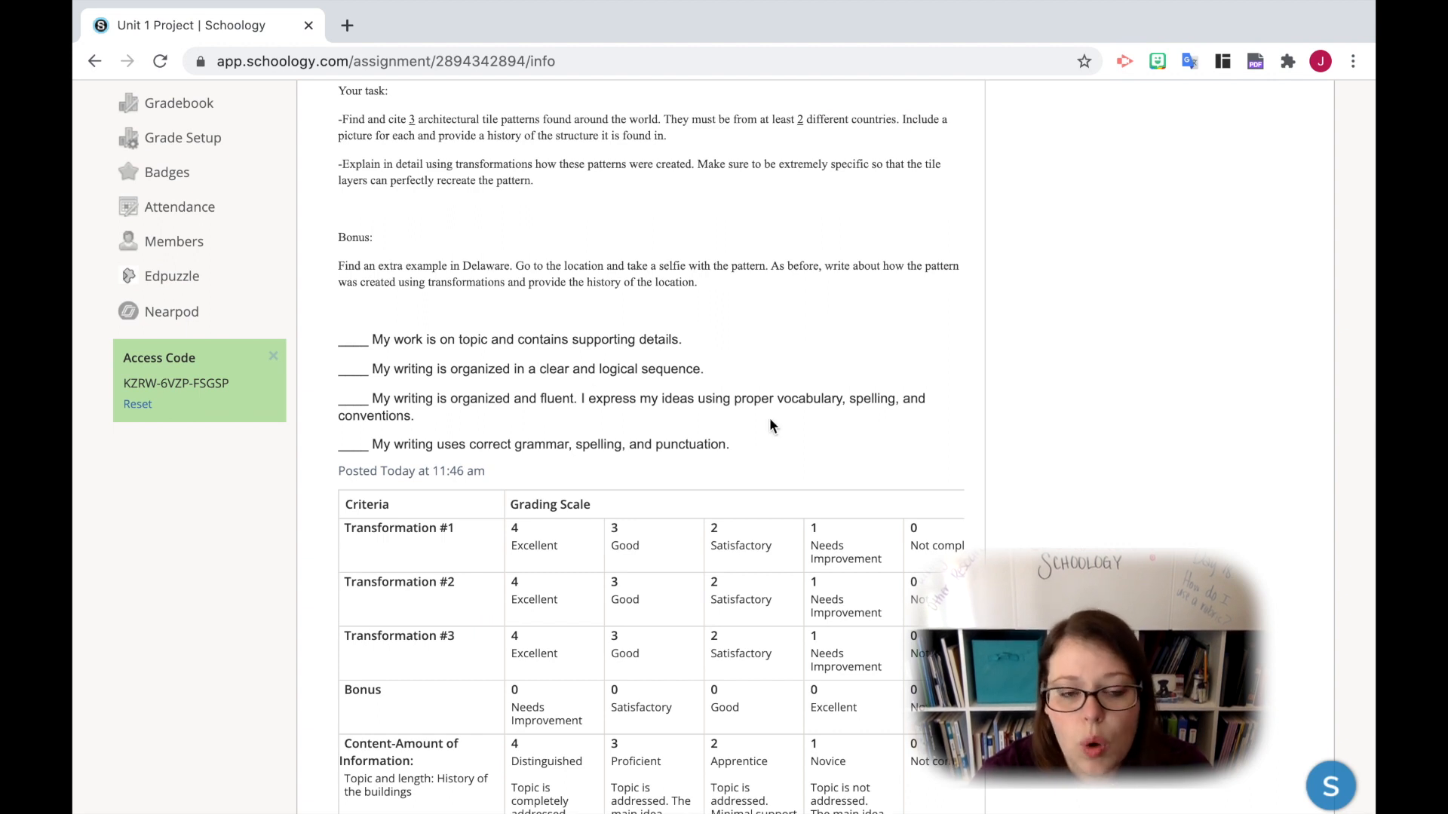
scroll(769, 425, up, 8)
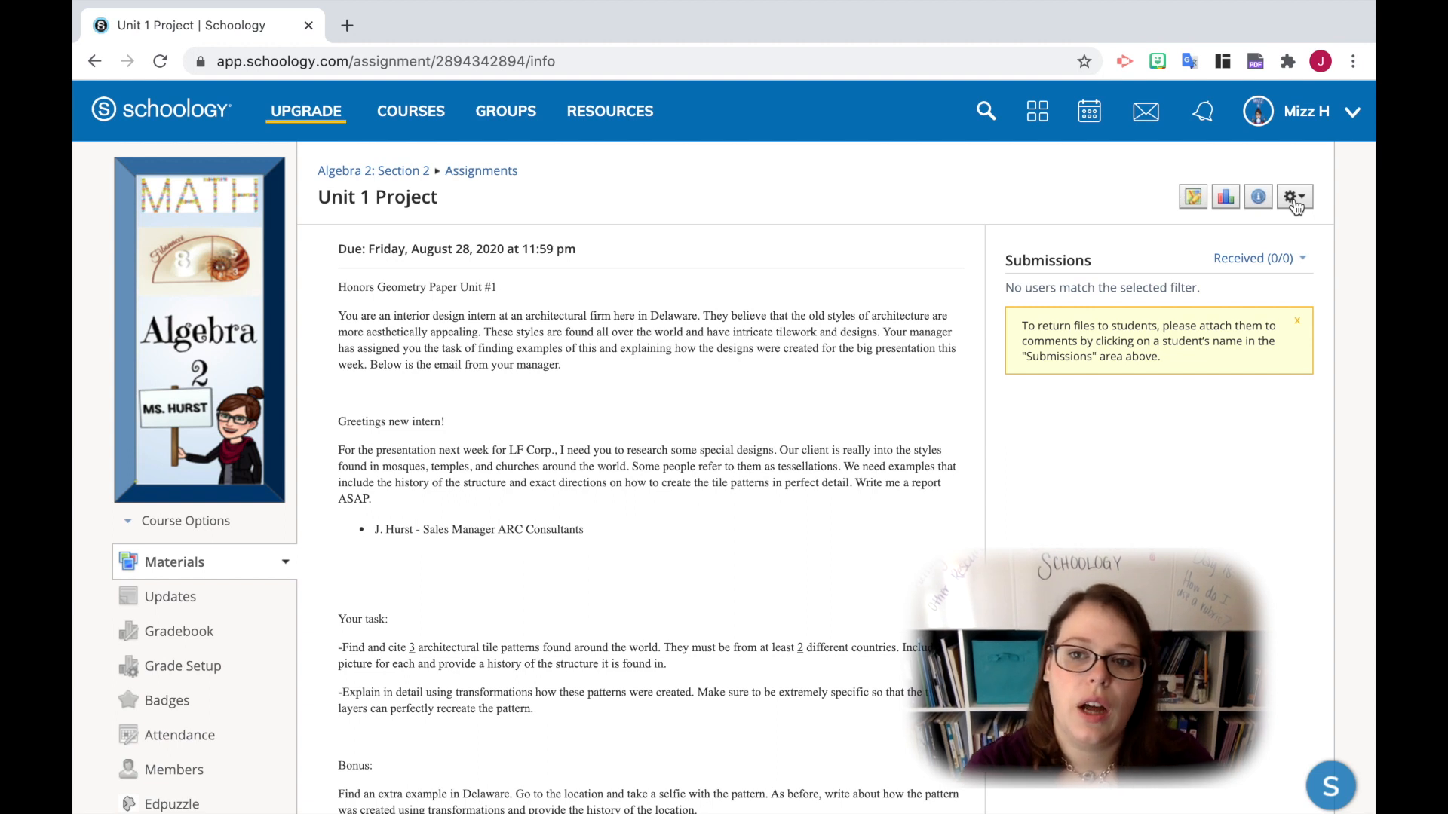
- Edit the Unit 1 Project, choose Unit 1 Paper as its scale/rubric, and open that rubric for editing
click(1294, 198)
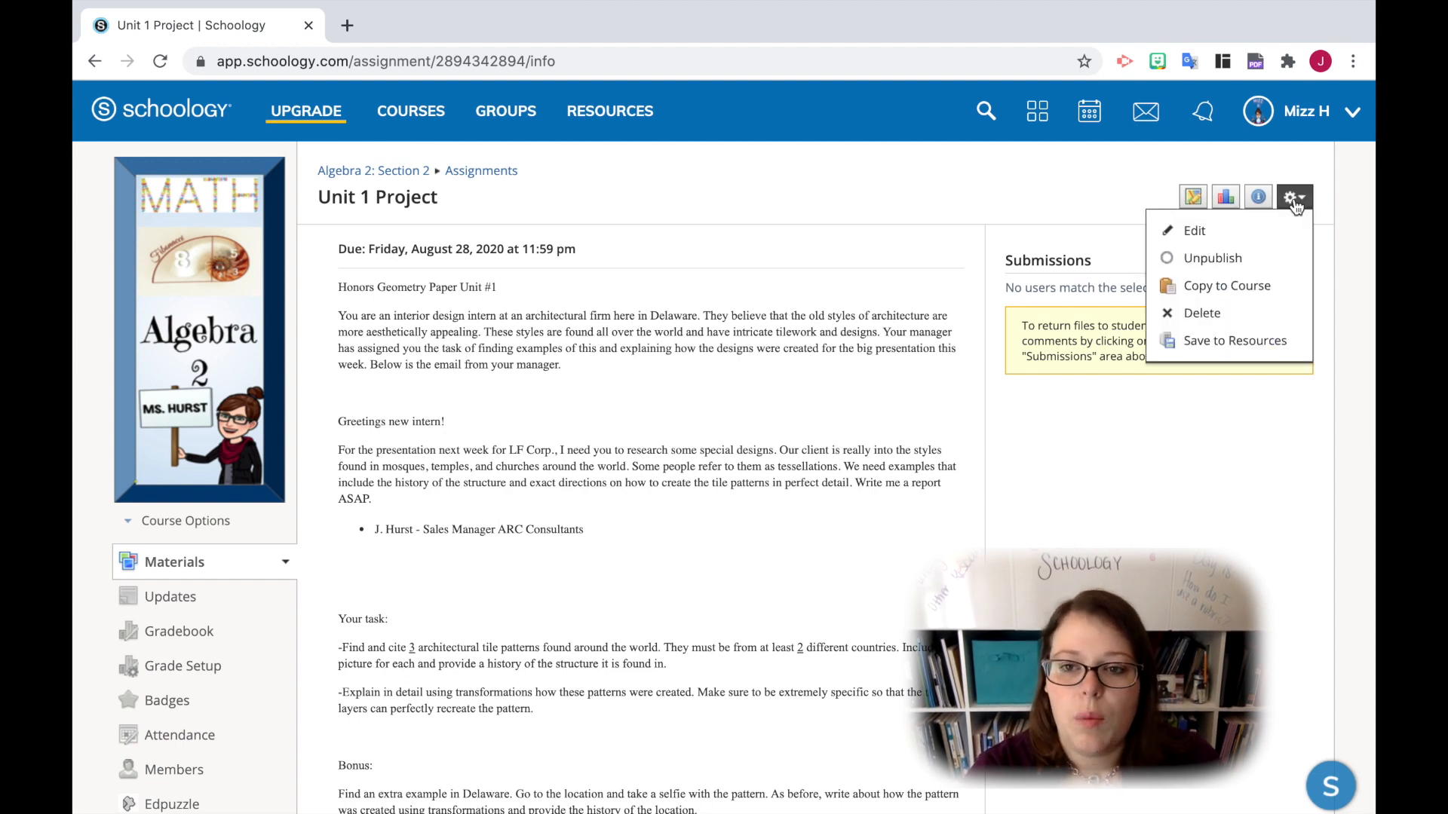
click(1195, 231)
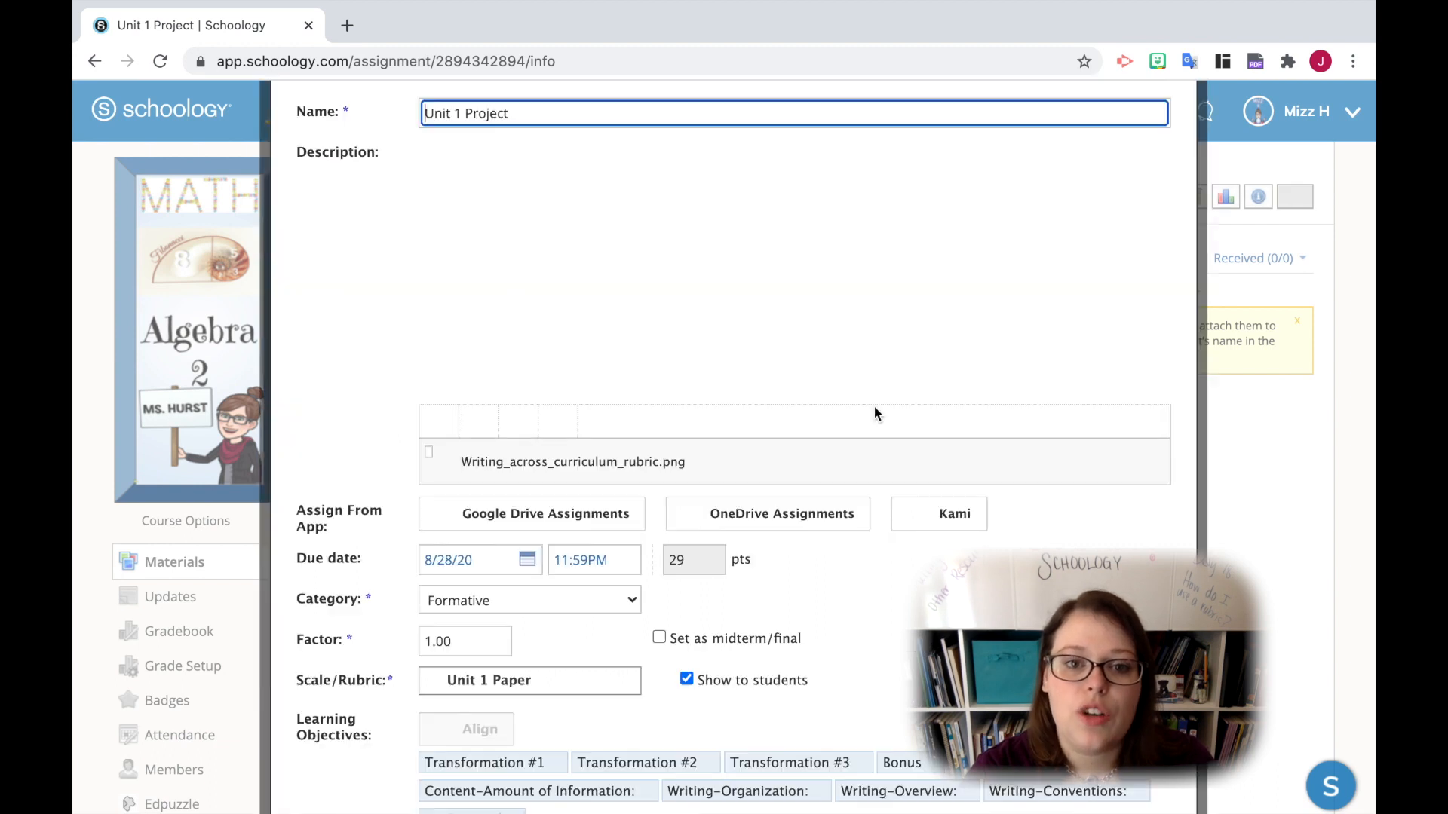
scroll(874, 413, down, 3)
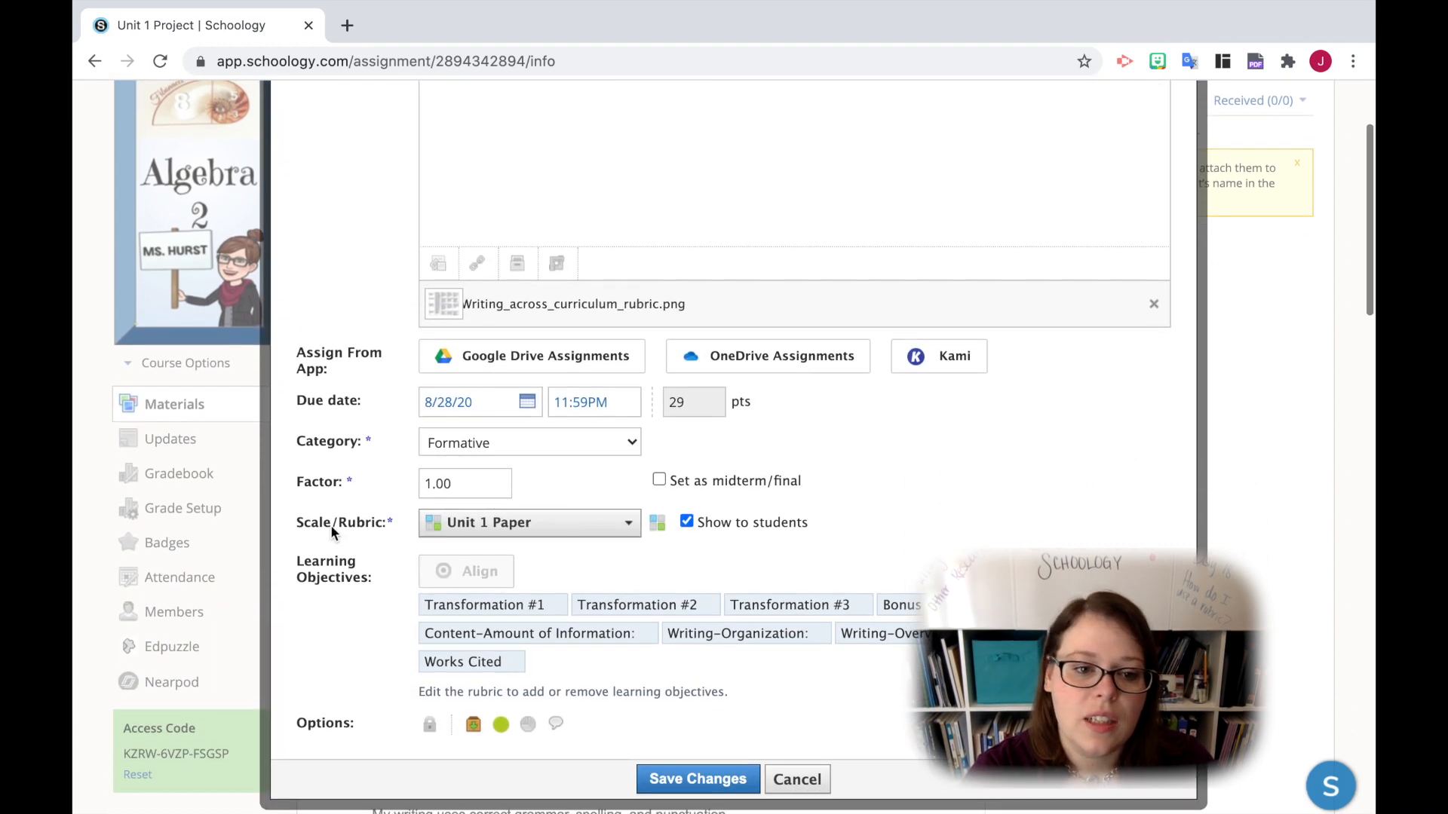
click(573, 523)
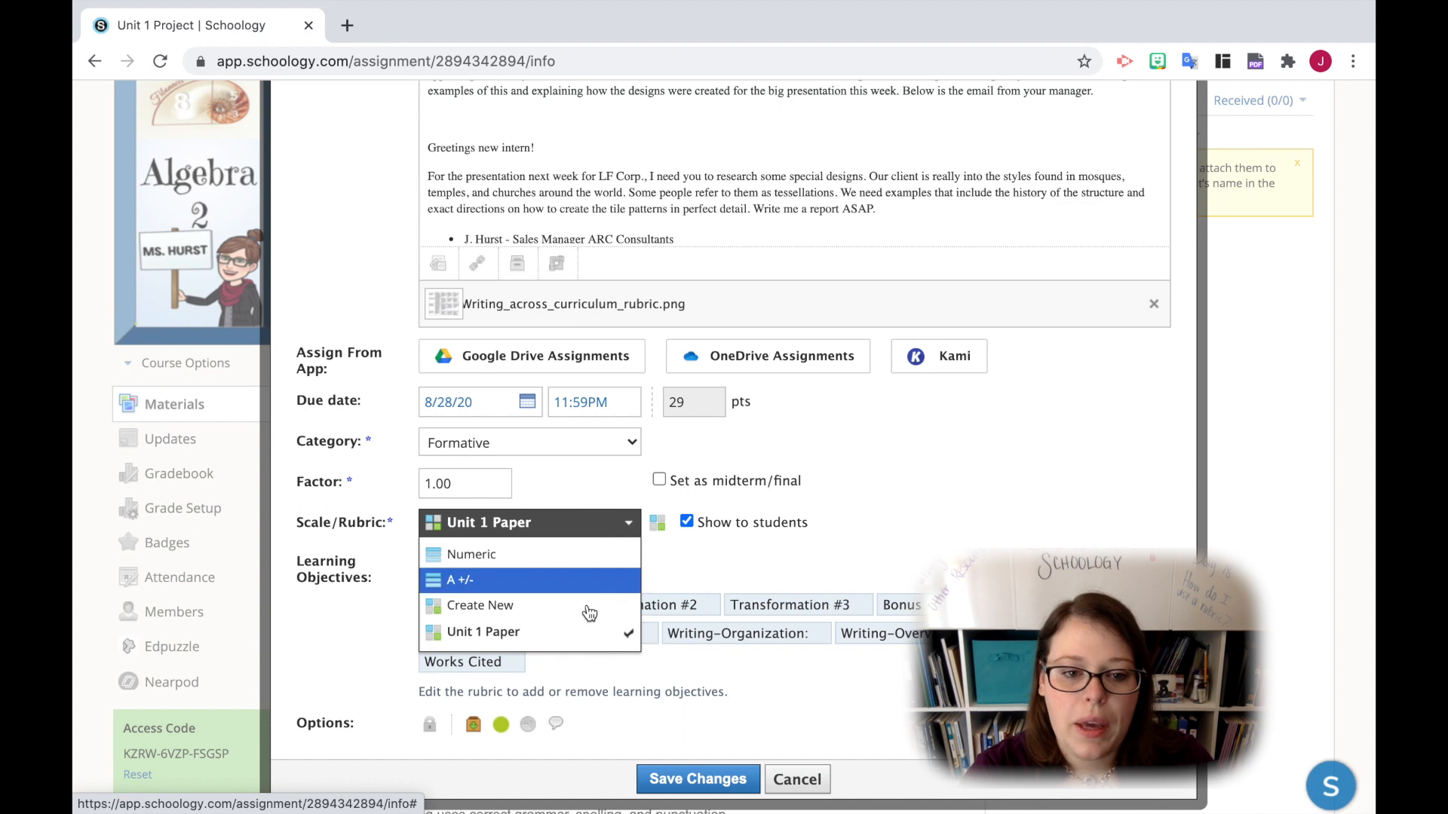
click(541, 631)
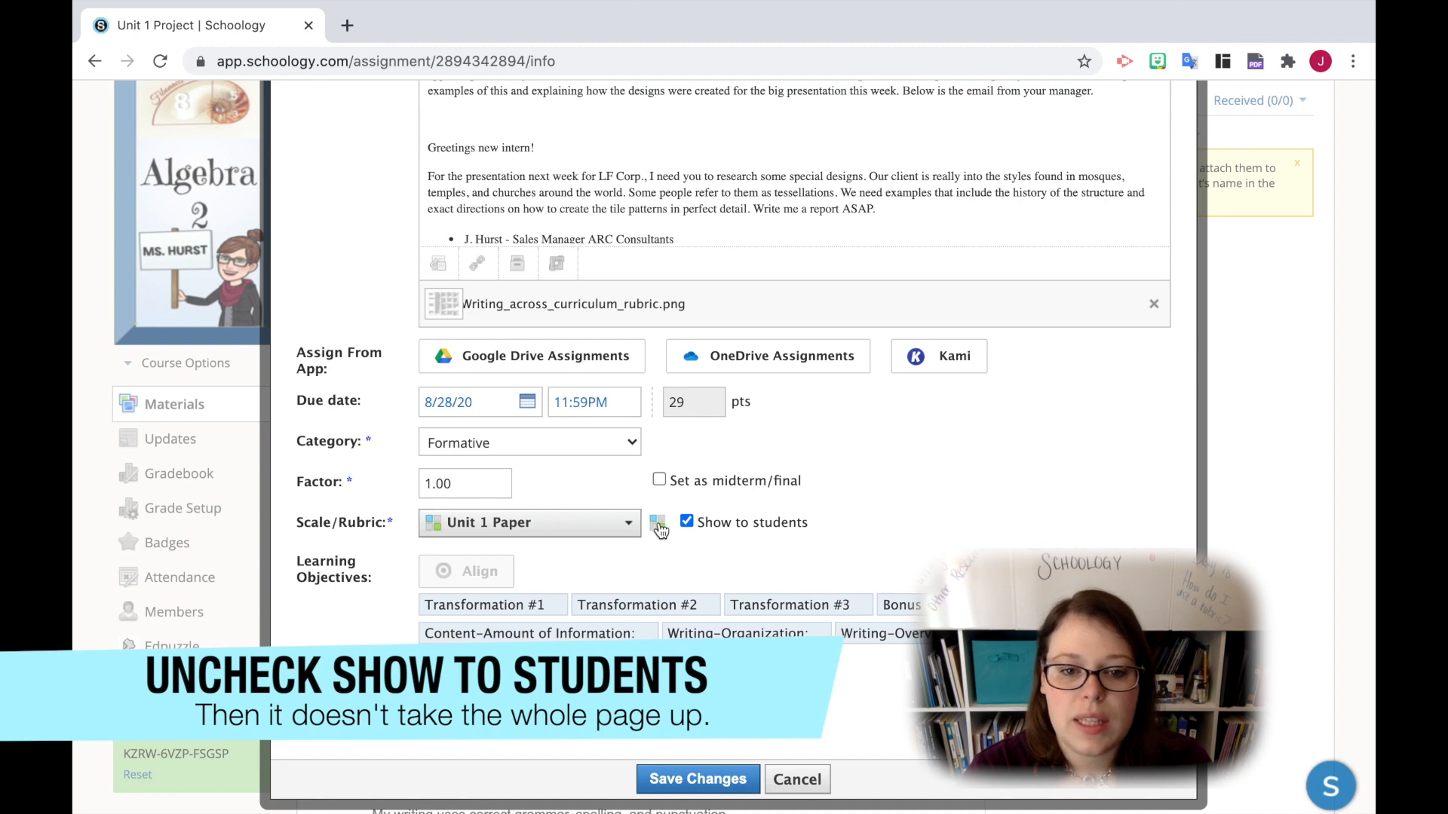
click(657, 524)
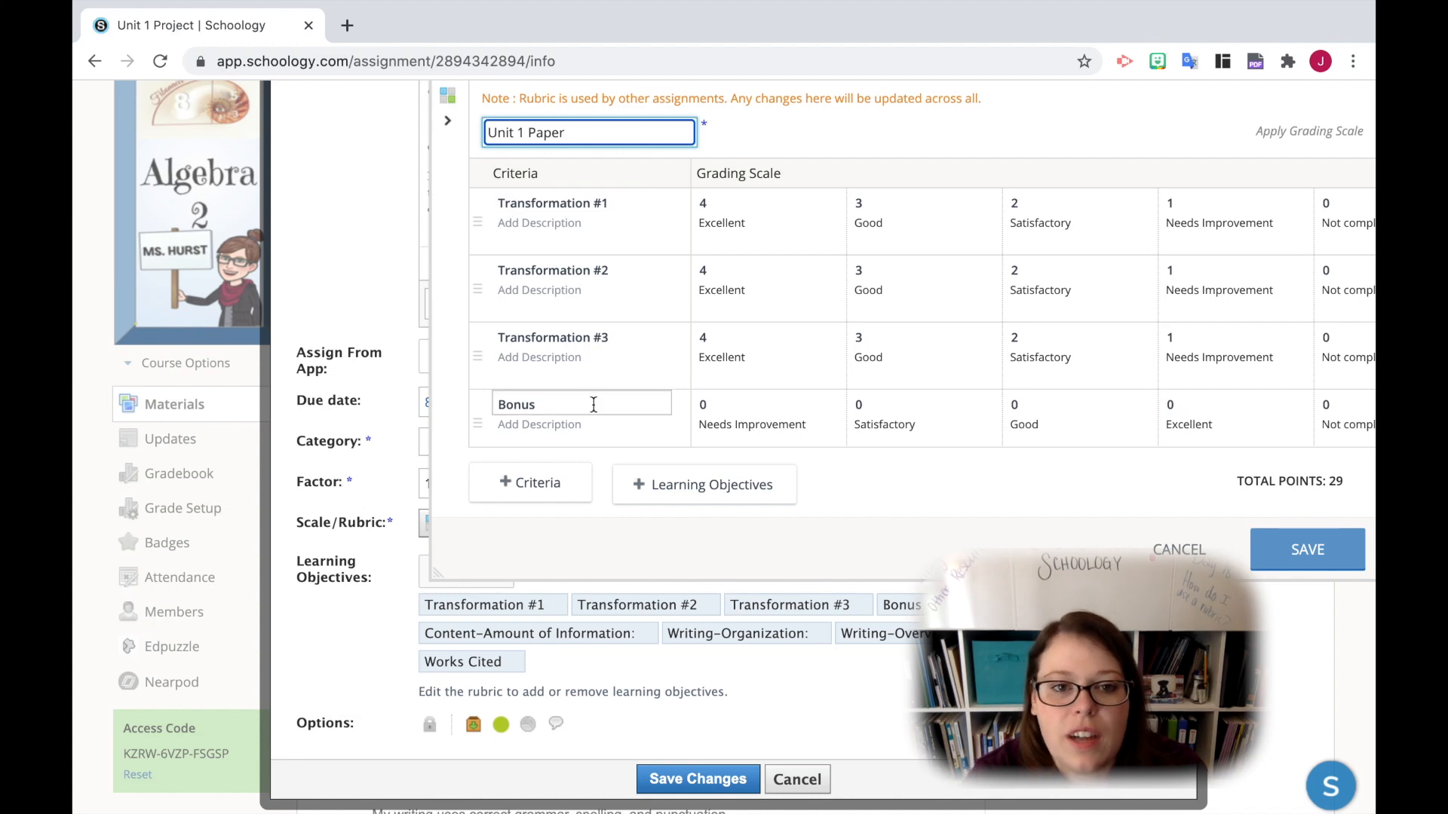
scroll(604, 259, down, 5)
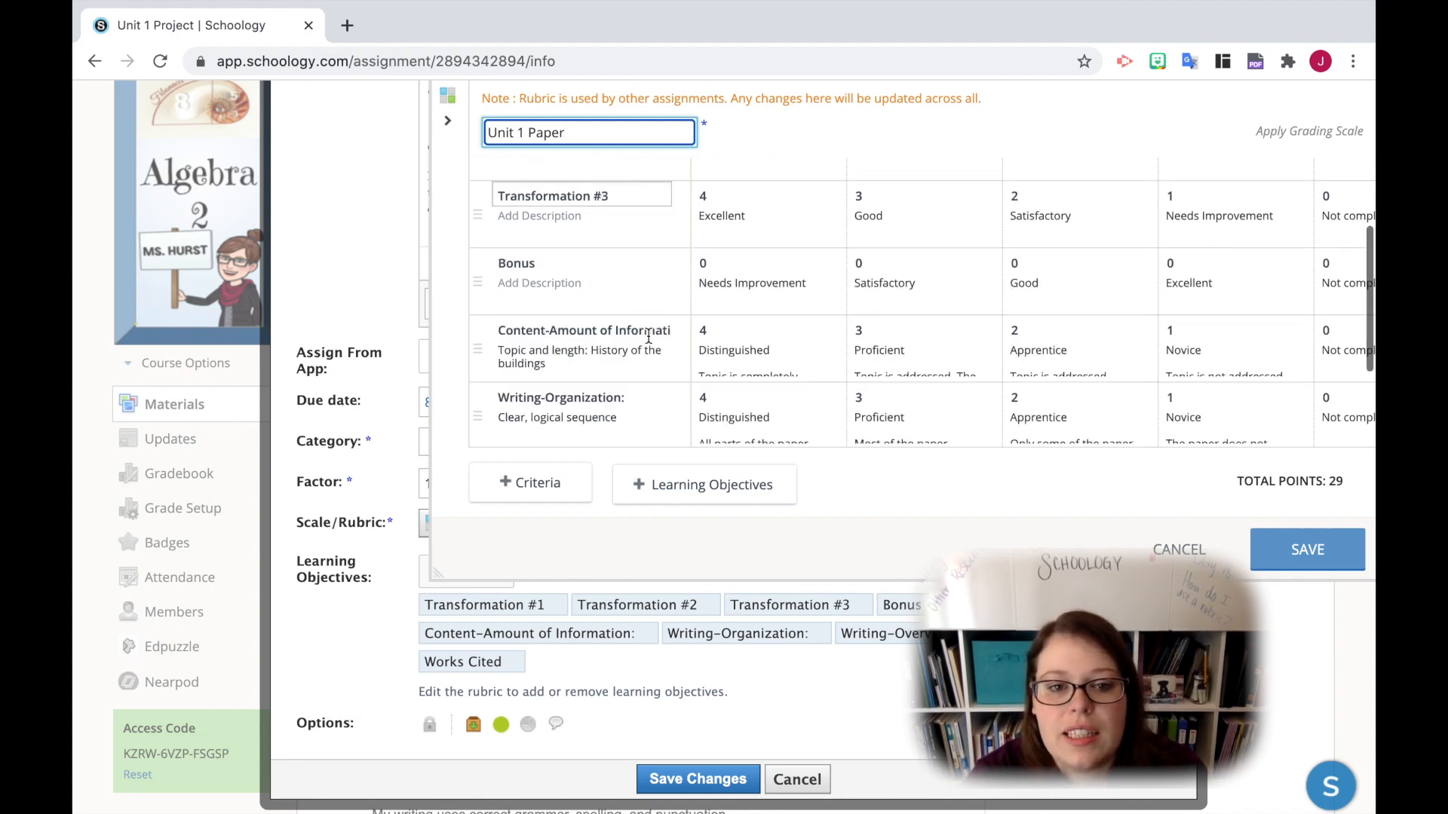
- Search the rubric's learning objectives for "transformation" and select MA.6-8.II.1.5, "Combine, dissect and transform shapes."
click(673, 501)
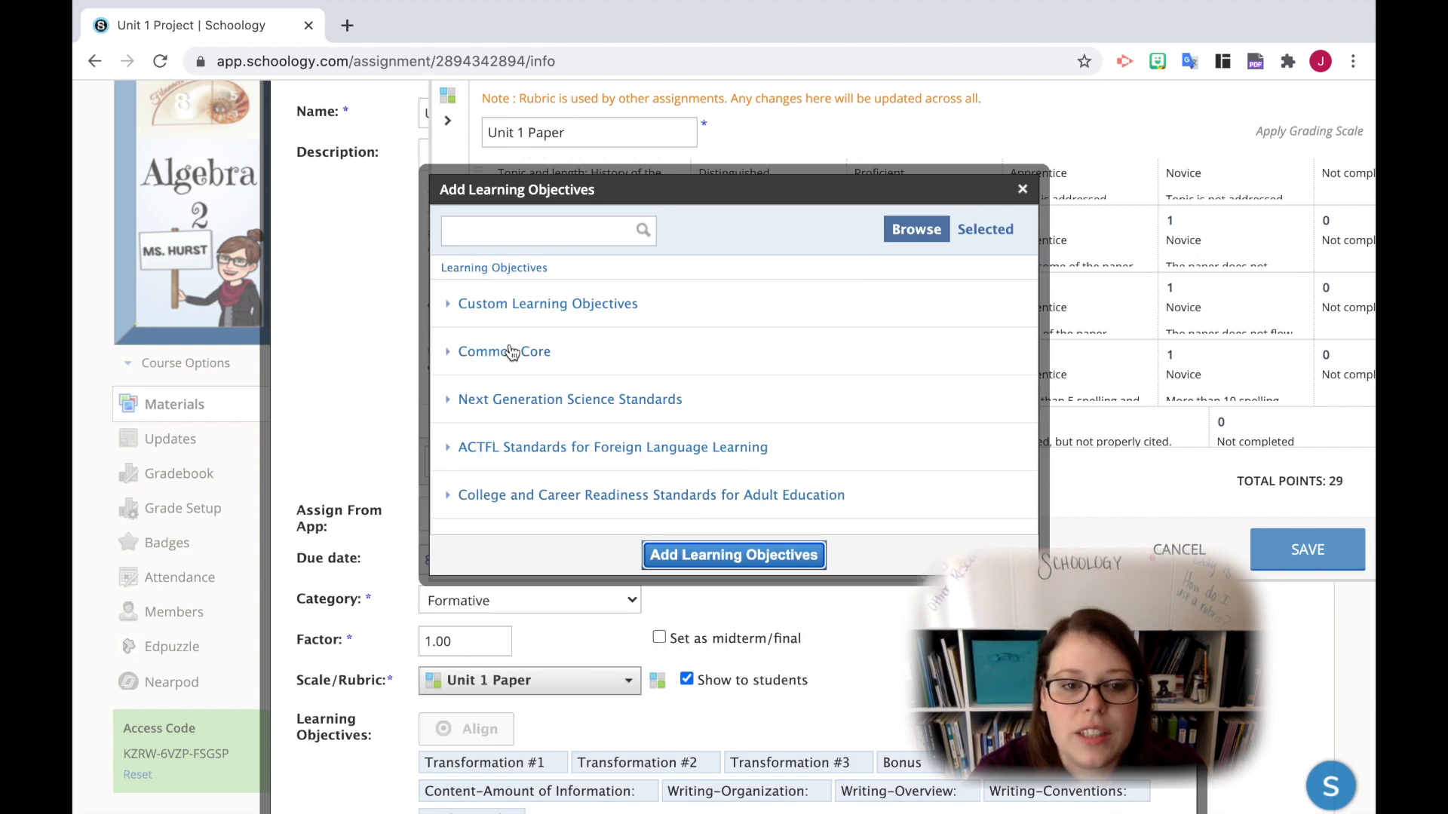
click(503, 228)
text(tra)
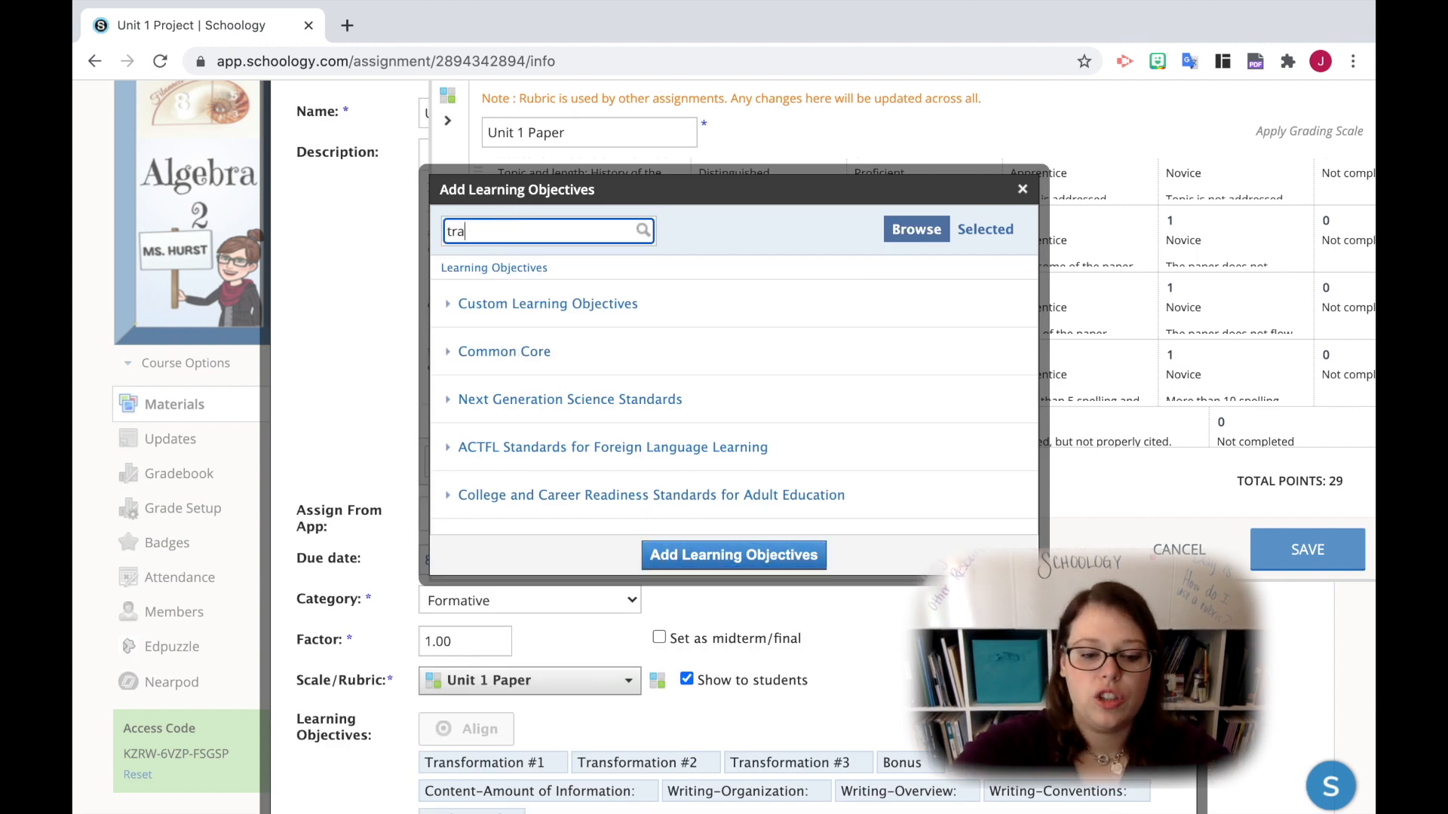
text(nsformation)
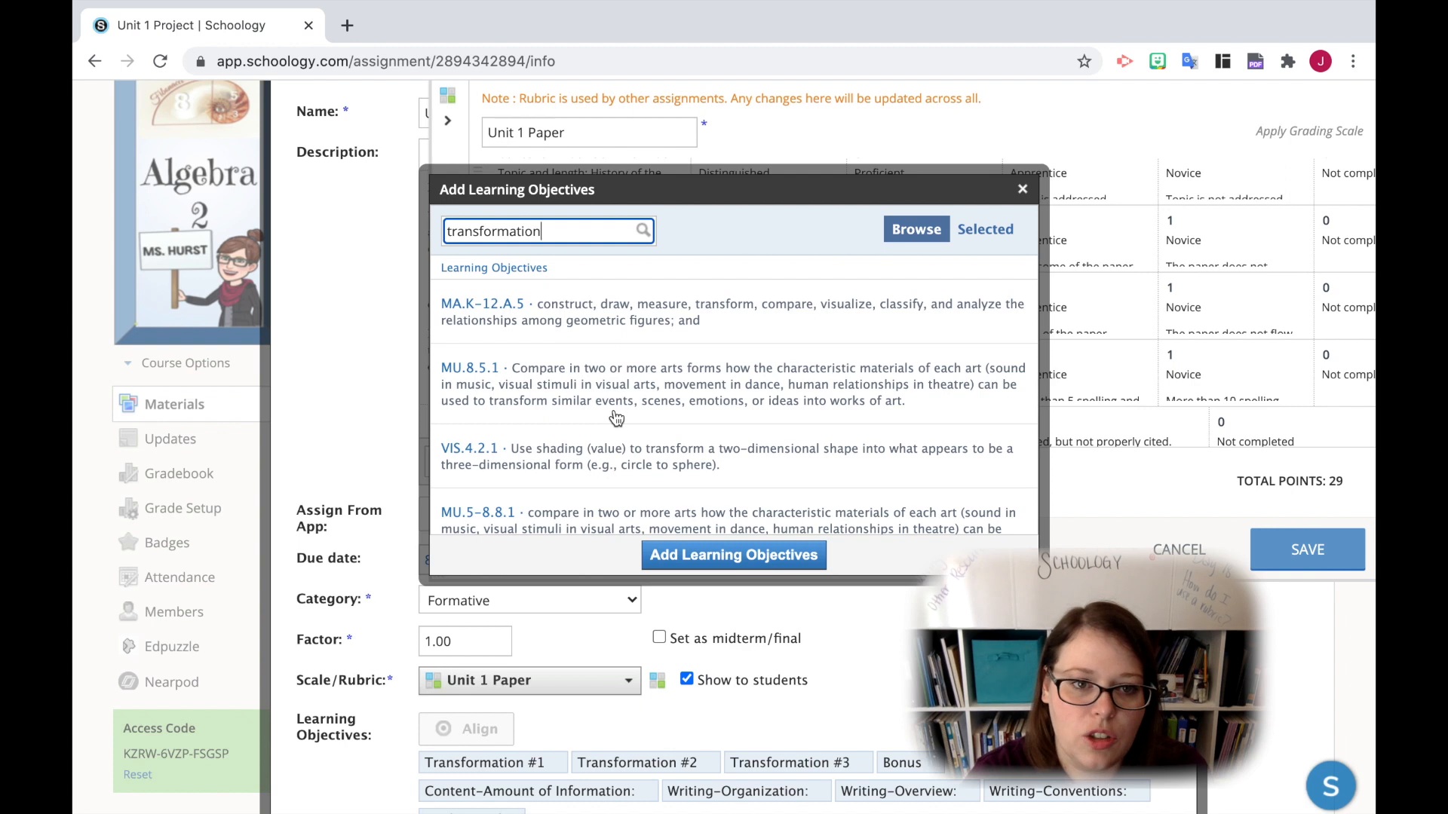
scroll(603, 384, down, 5)
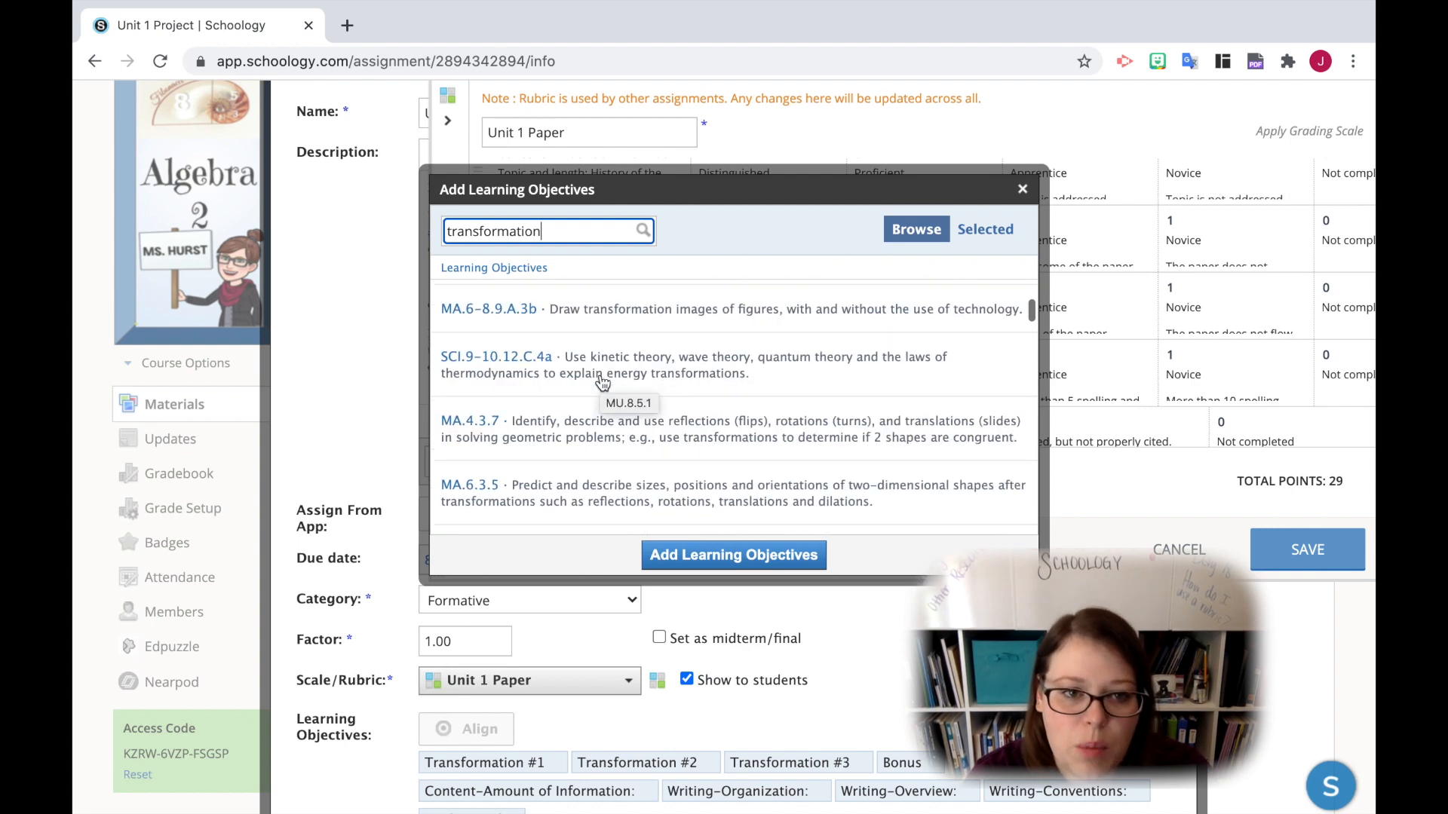
scroll(603, 383, down, 1)
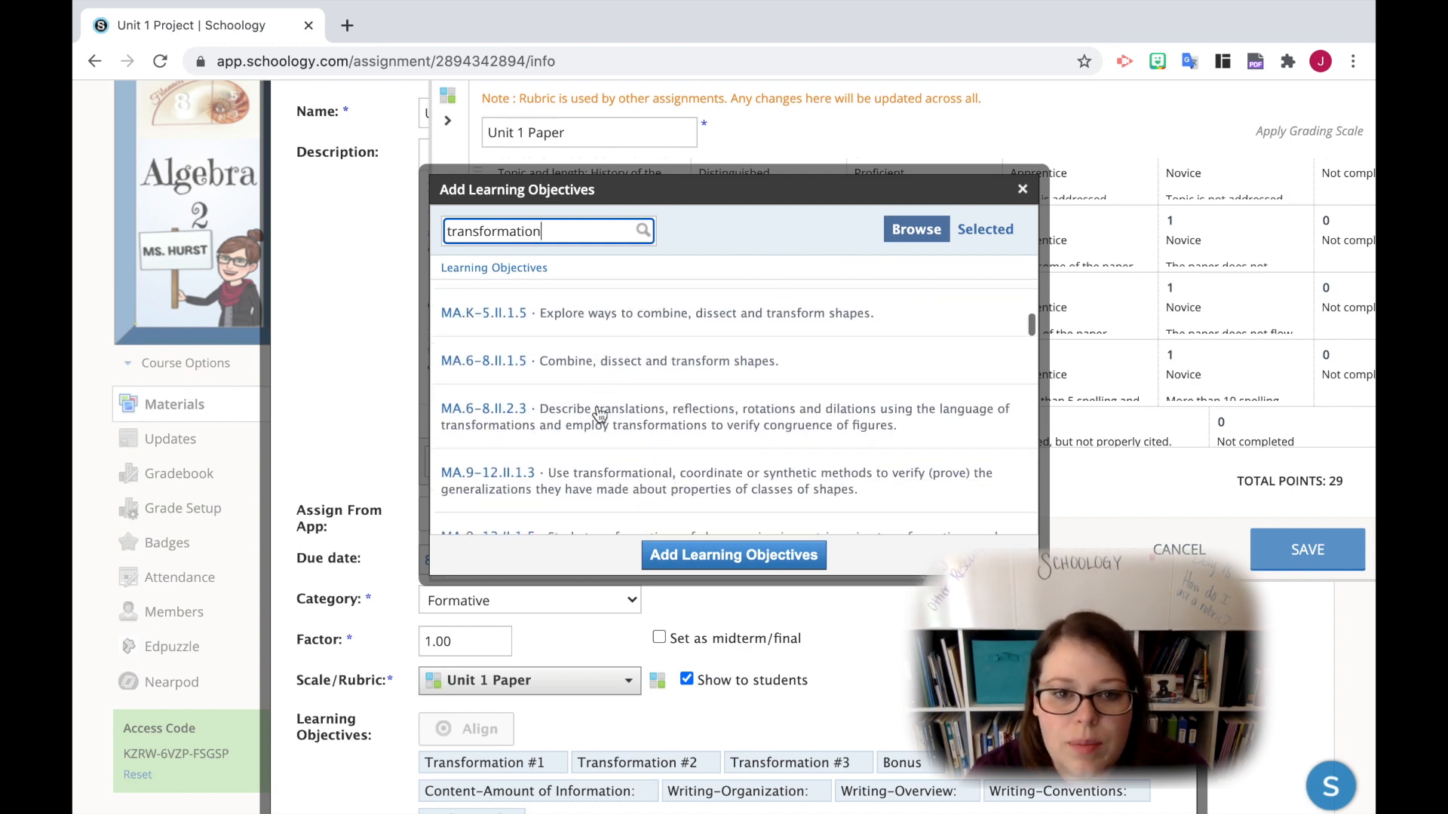
click(490, 368)
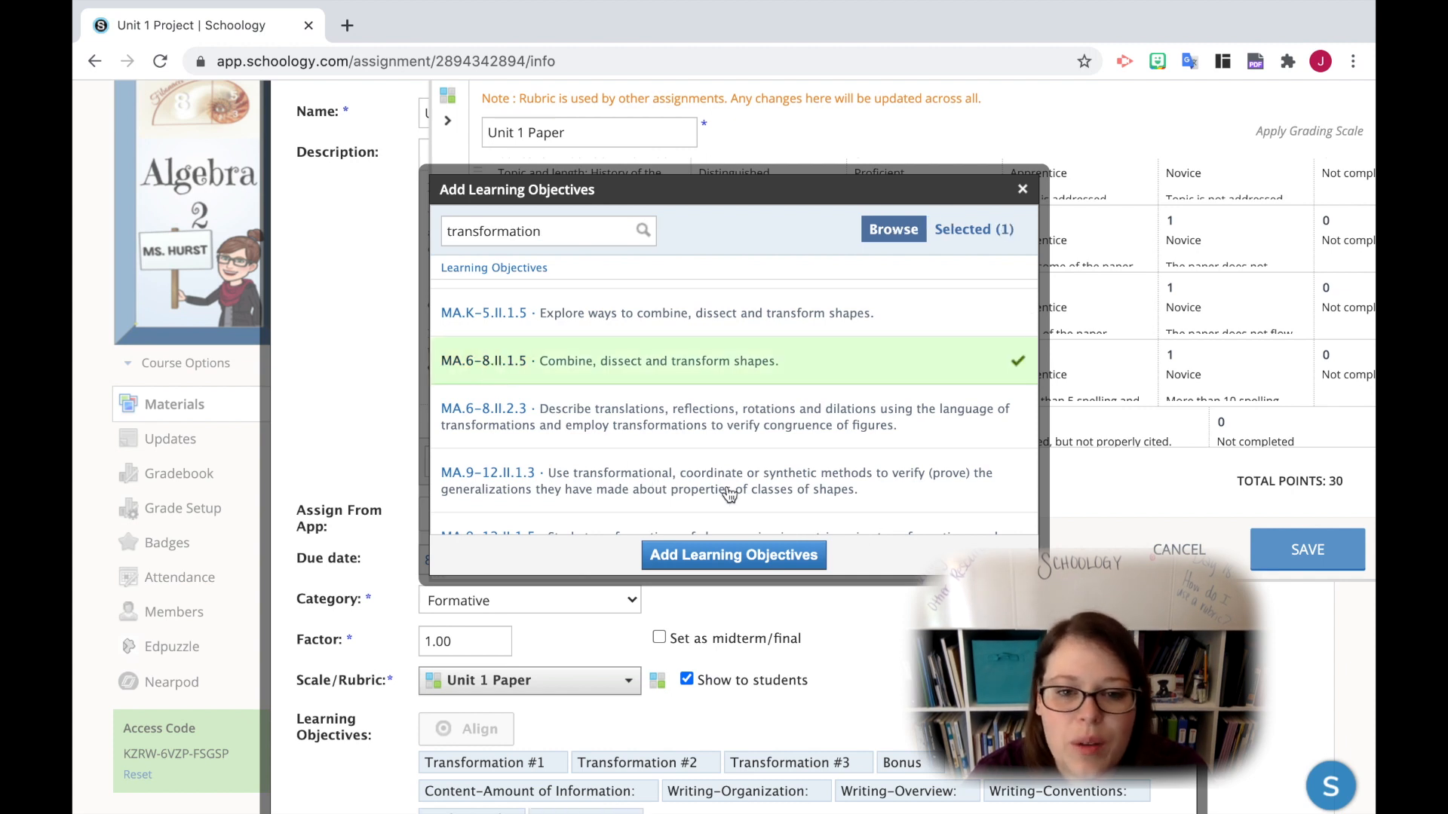
- Deselect MA.6-8.II.1.5, select objectives MA.9-12.II.1.5 and MA.9-12.II.2.3, and add them to the rubric
click(668, 481)
click(581, 344)
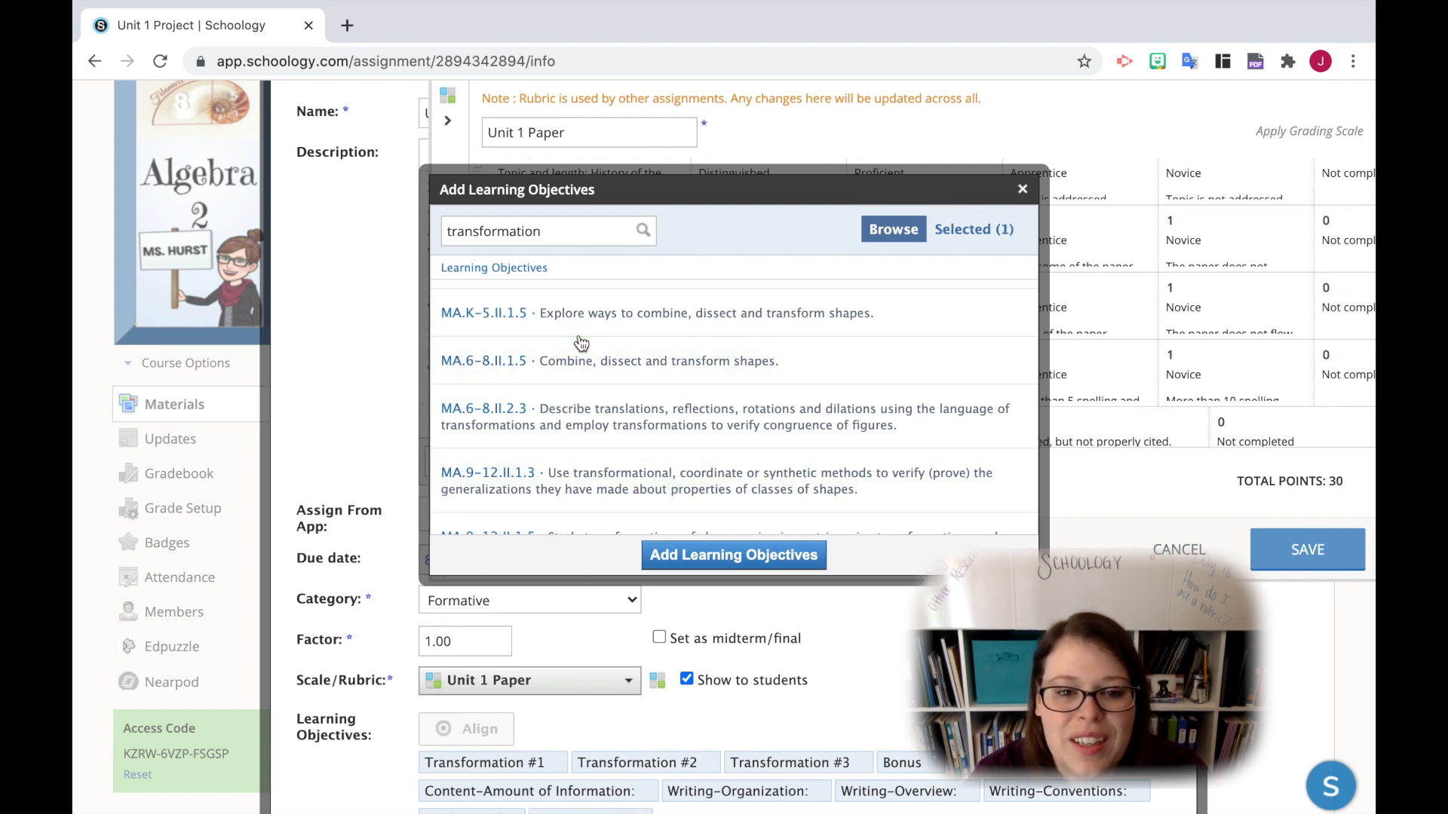
click(506, 479)
scroll(550, 489, down, 2)
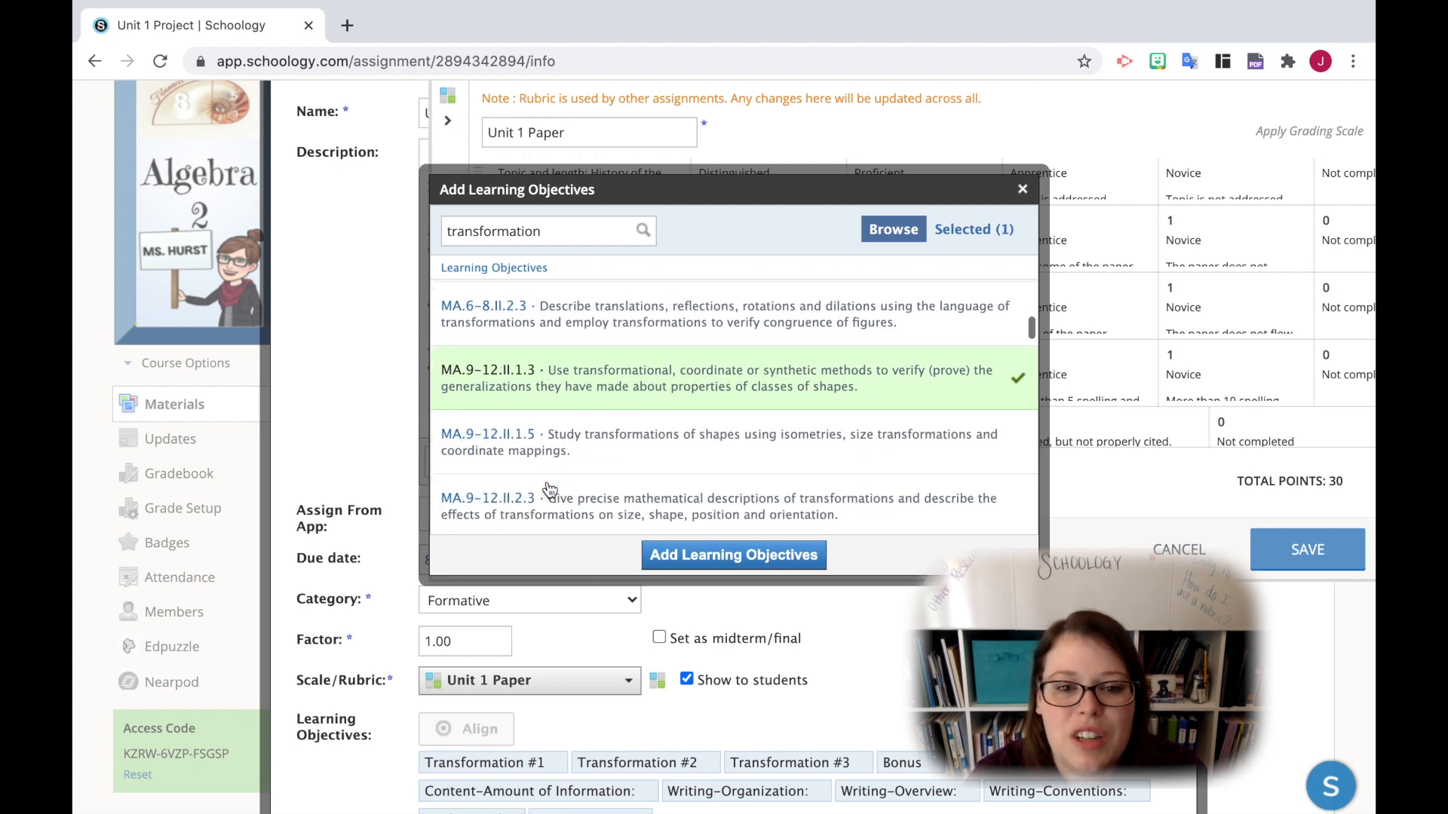
click(550, 446)
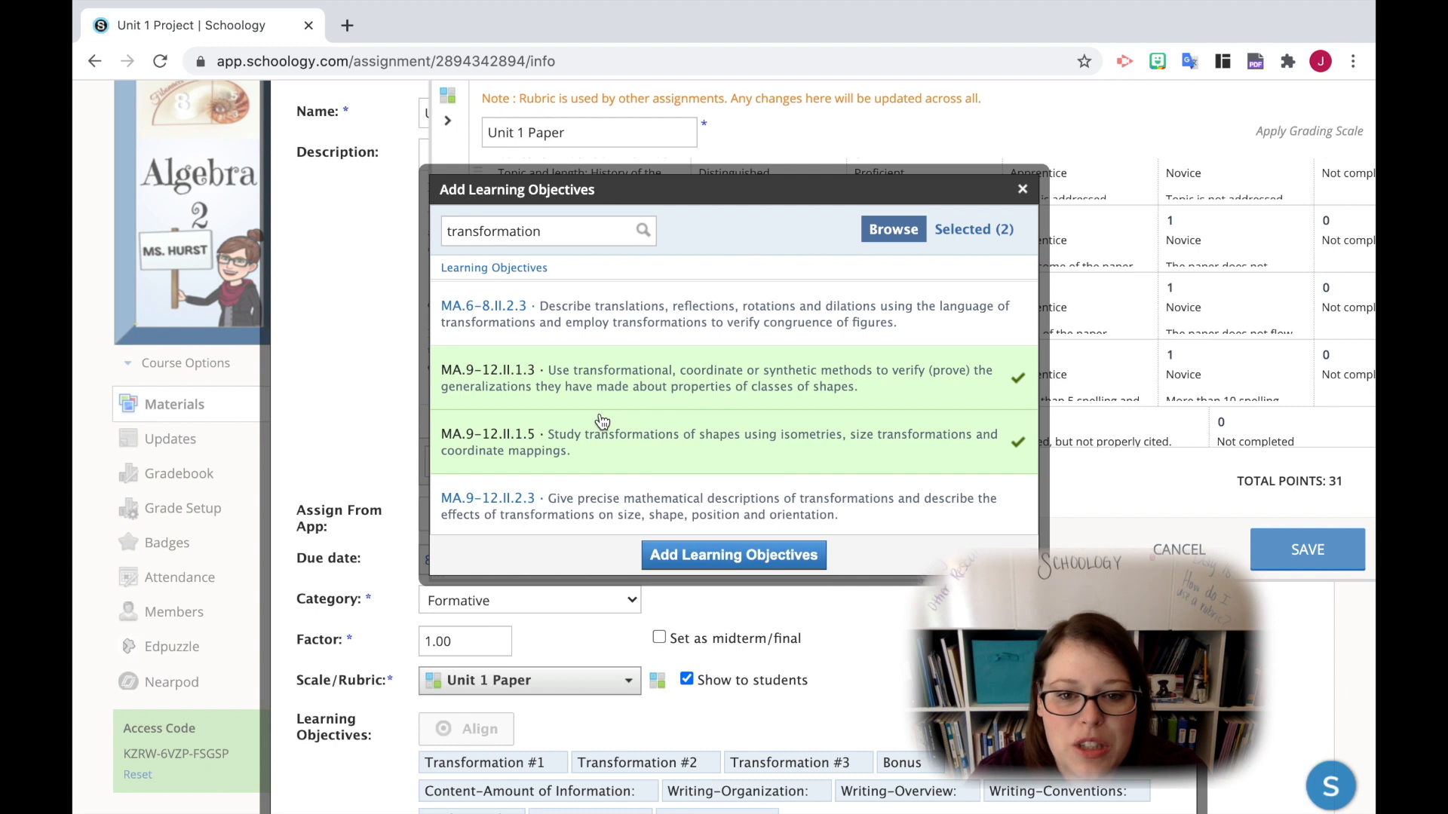
click(595, 499)
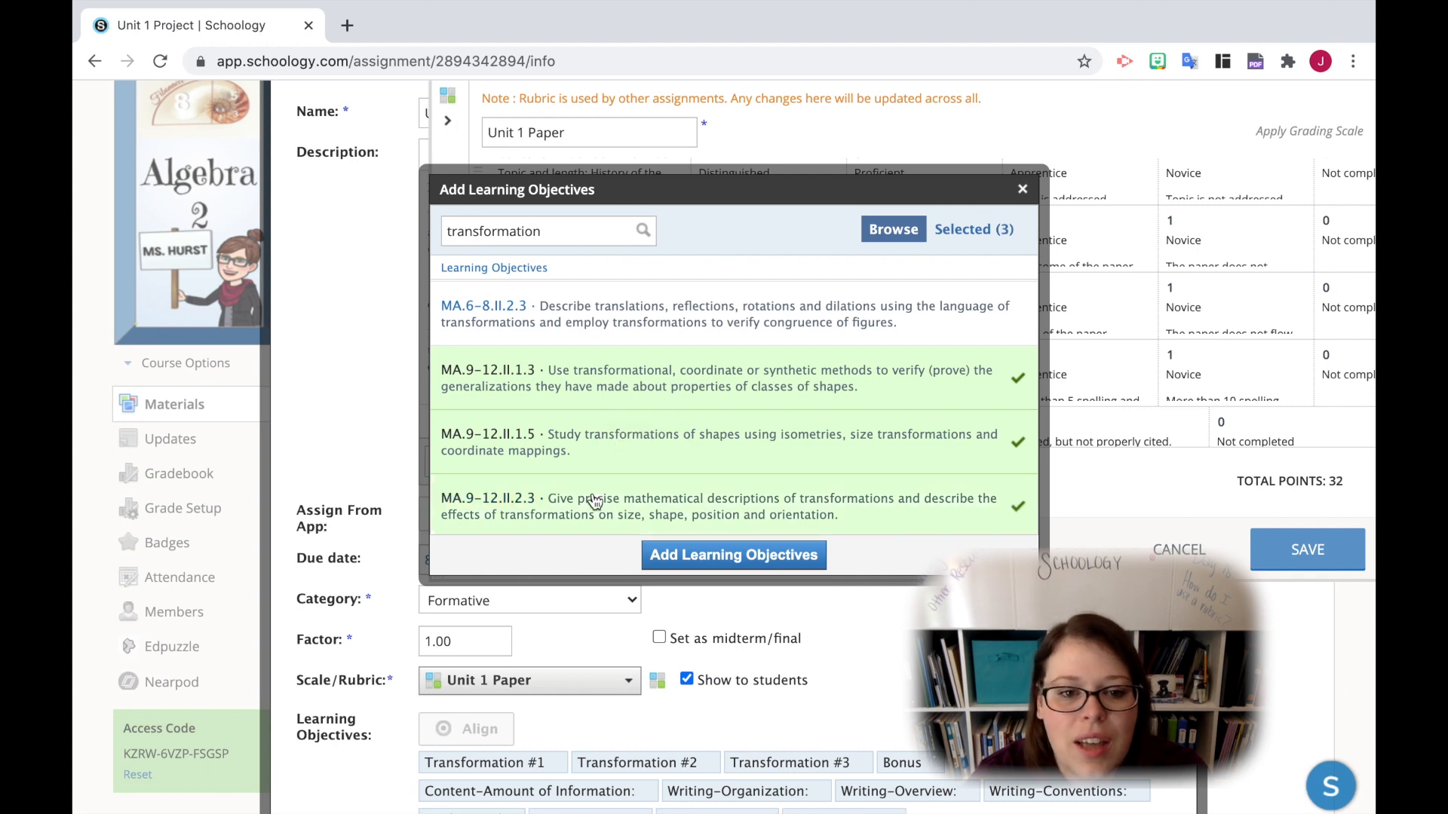
click(567, 383)
click(571, 518)
click(720, 562)
- Insert an extra grading level before the 1-point level in the MA.9-12.II.1.5 row of the rubric
scroll(701, 365, down, 3)
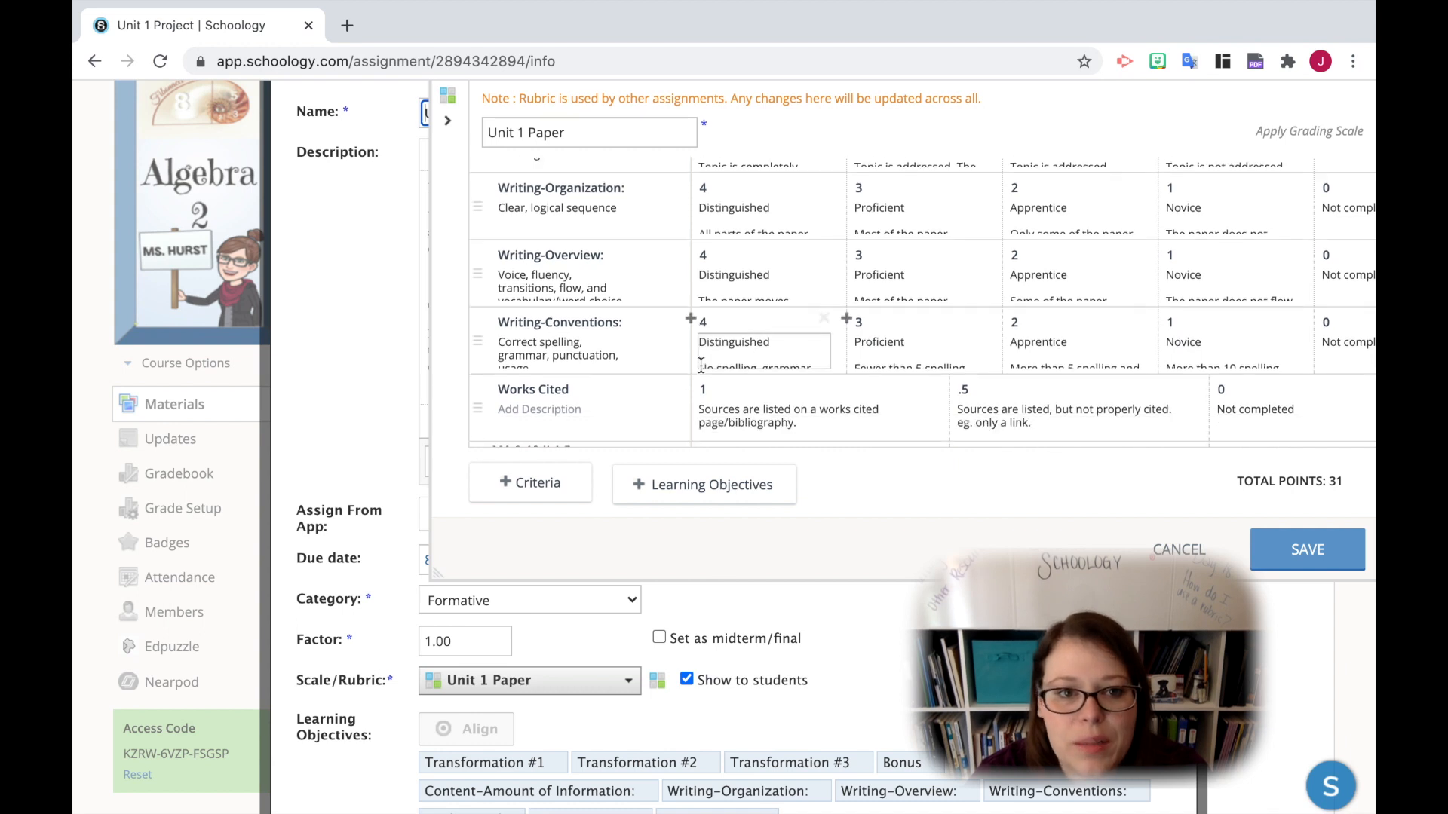
scroll(700, 365, down, 10)
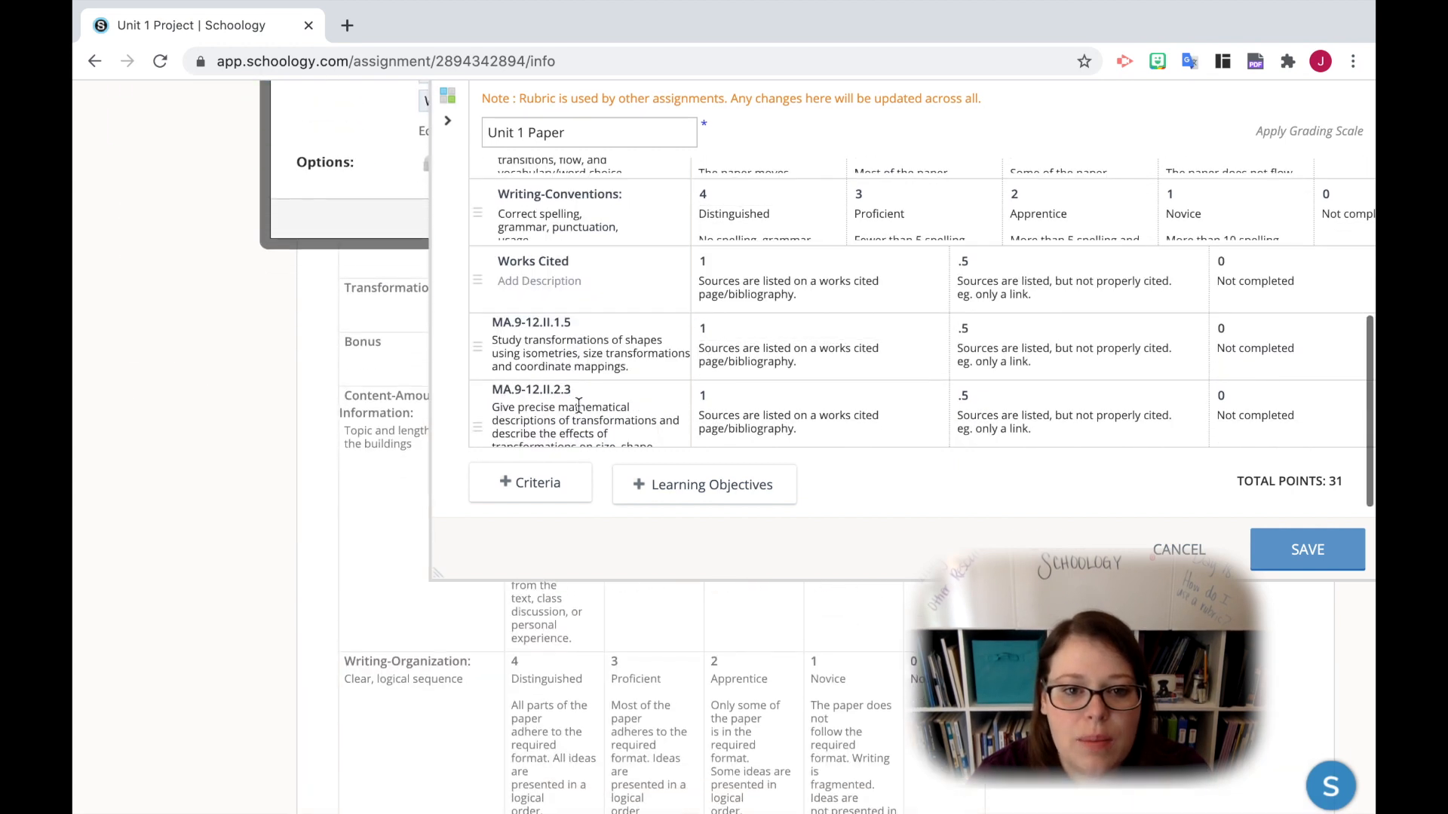
scroll(579, 405, up, 1)
scroll(569, 407, down, 1)
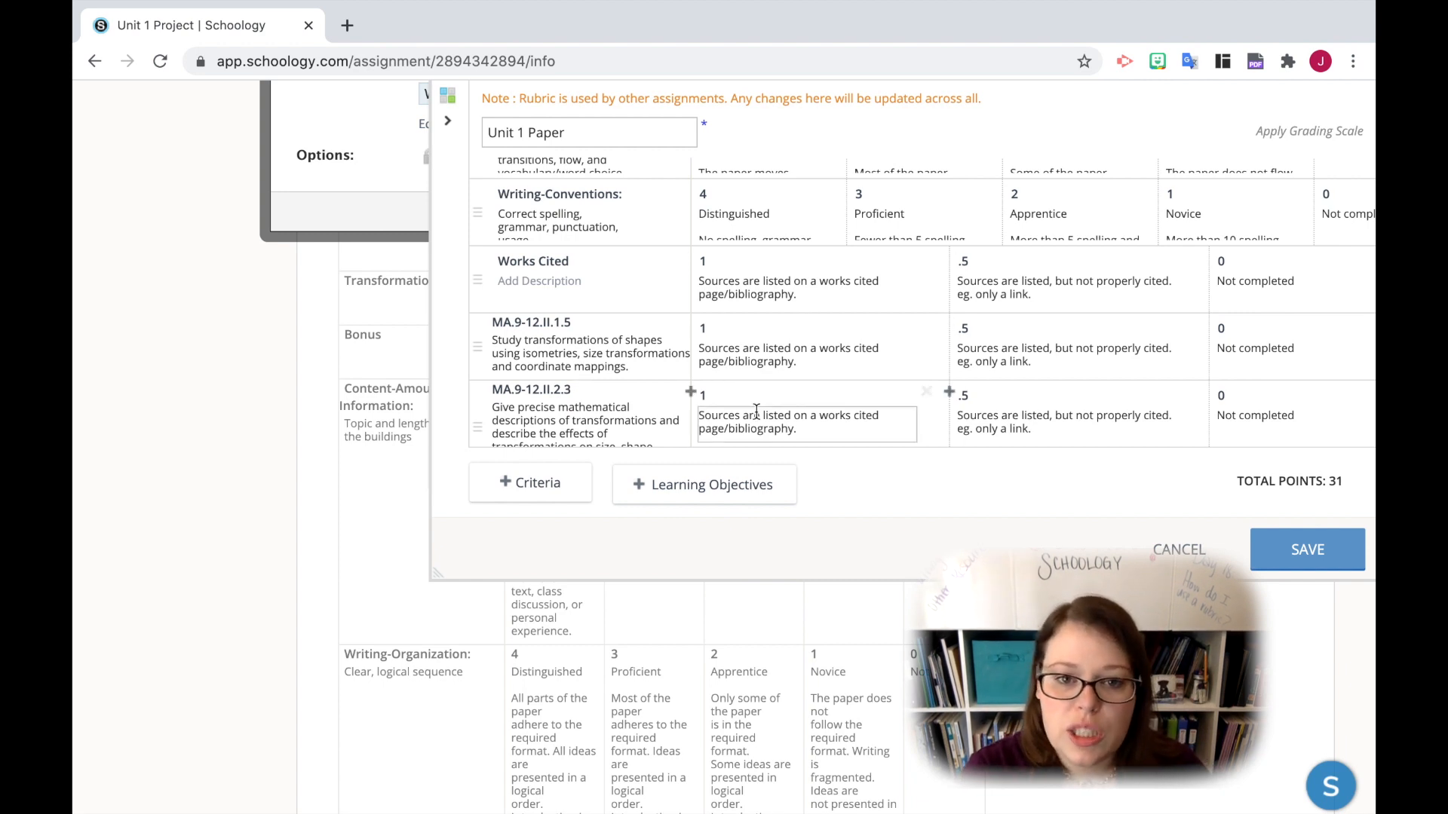
click(691, 326)
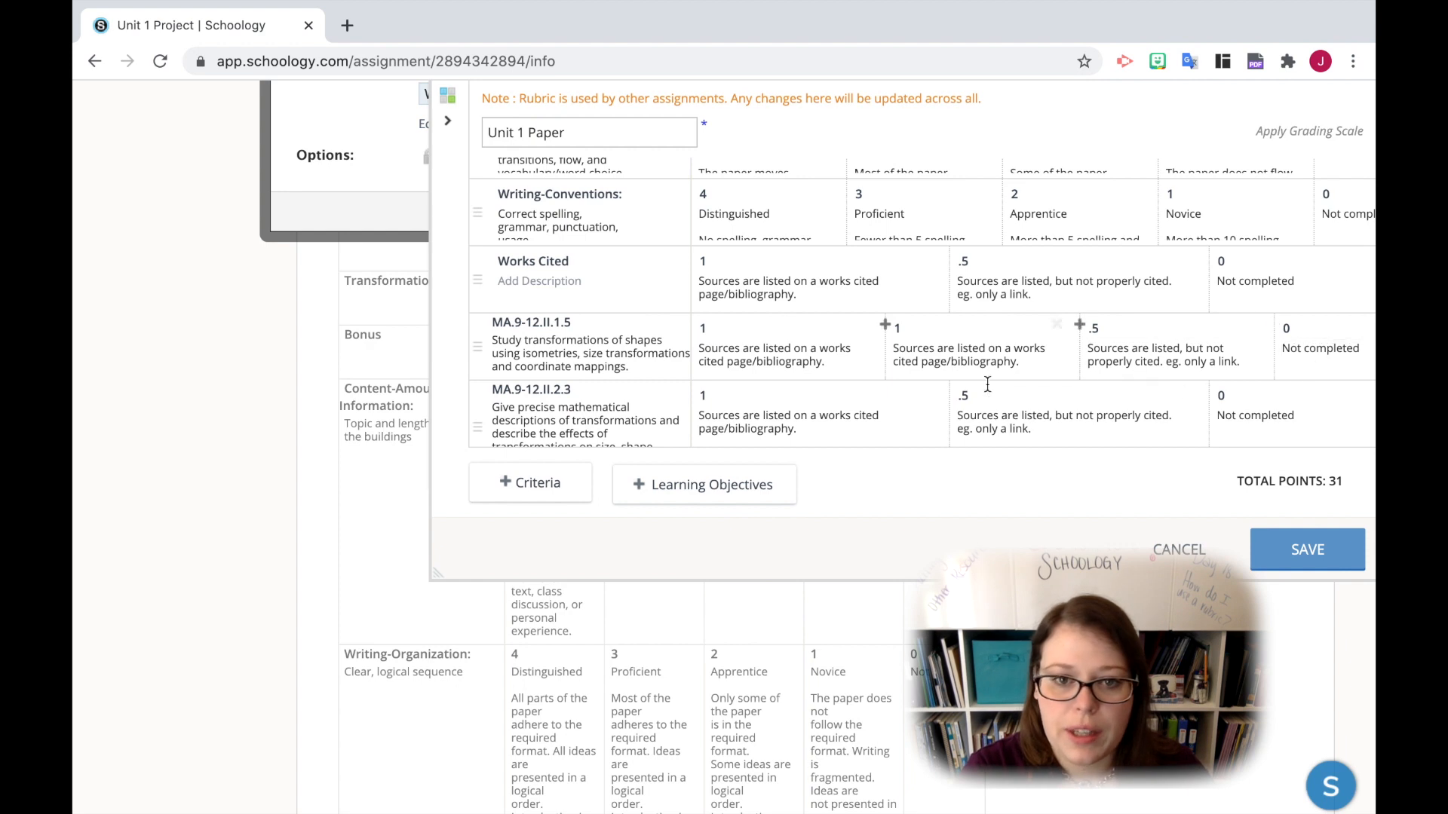
- Compare the rubric's other criteria levels and delete the MA.9-12.II.1.5 row
scroll(942, 384, up, 3)
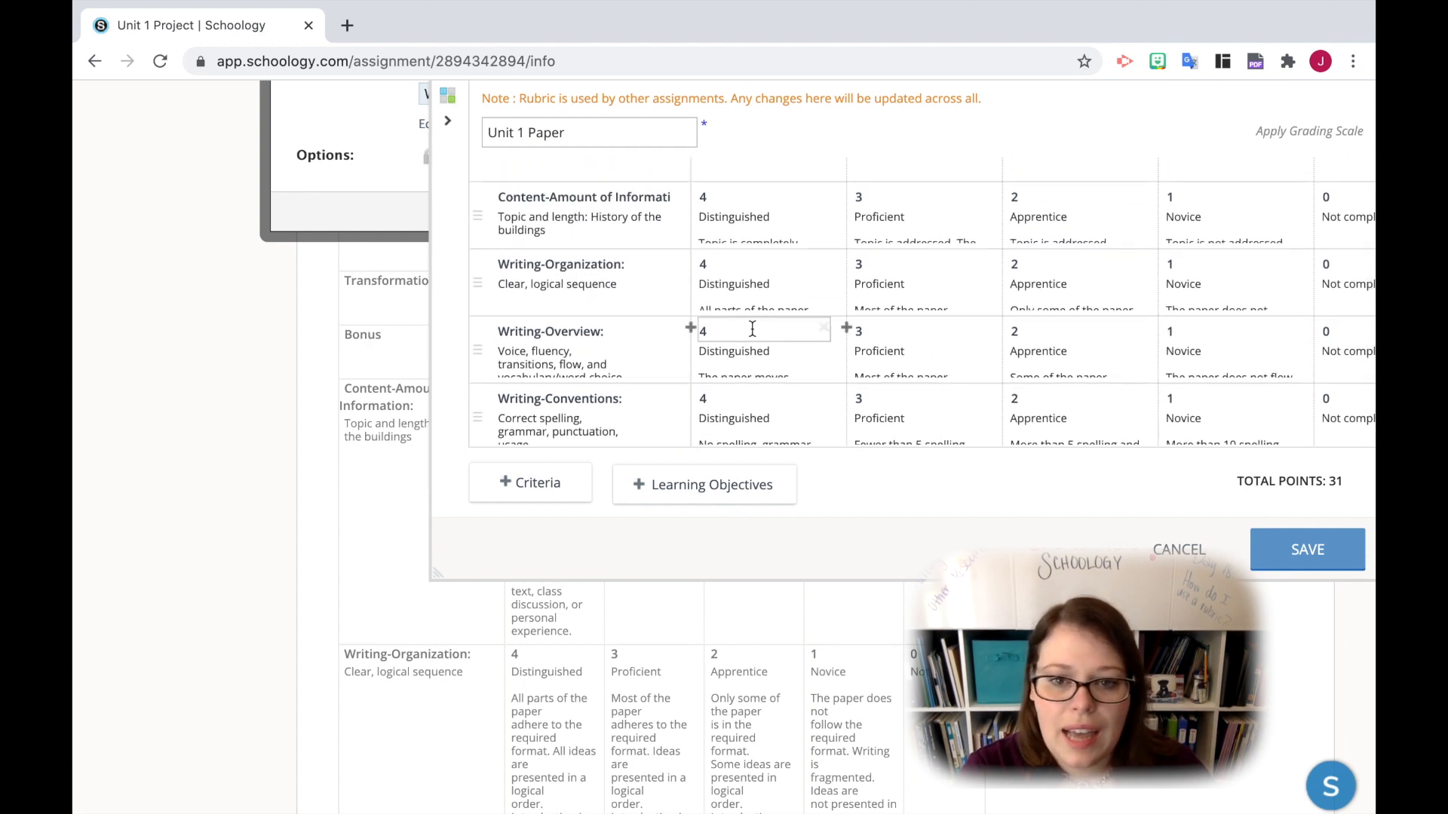
scroll(1318, 381, down, 3)
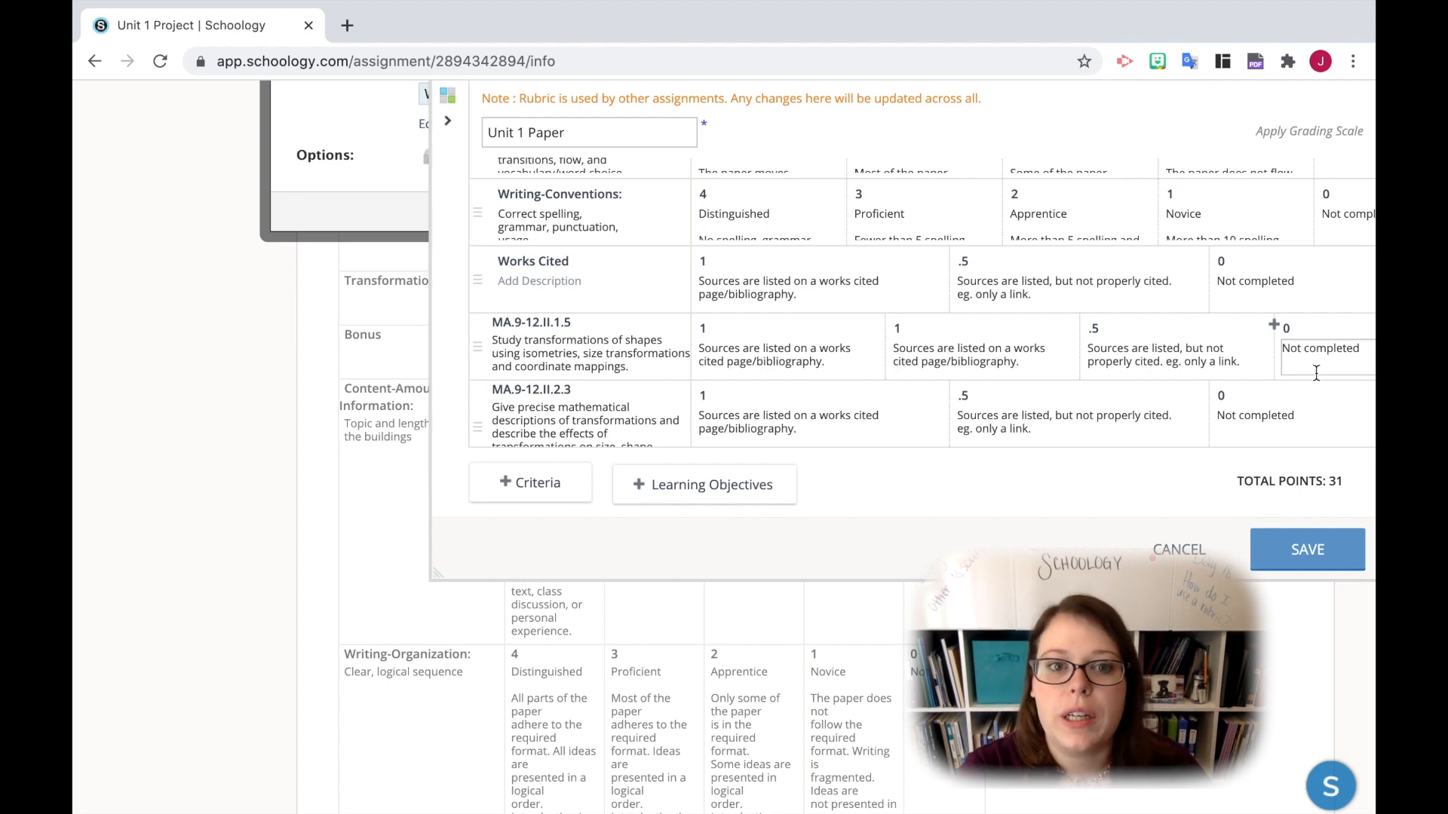
scroll(1250, 374, right, 3)
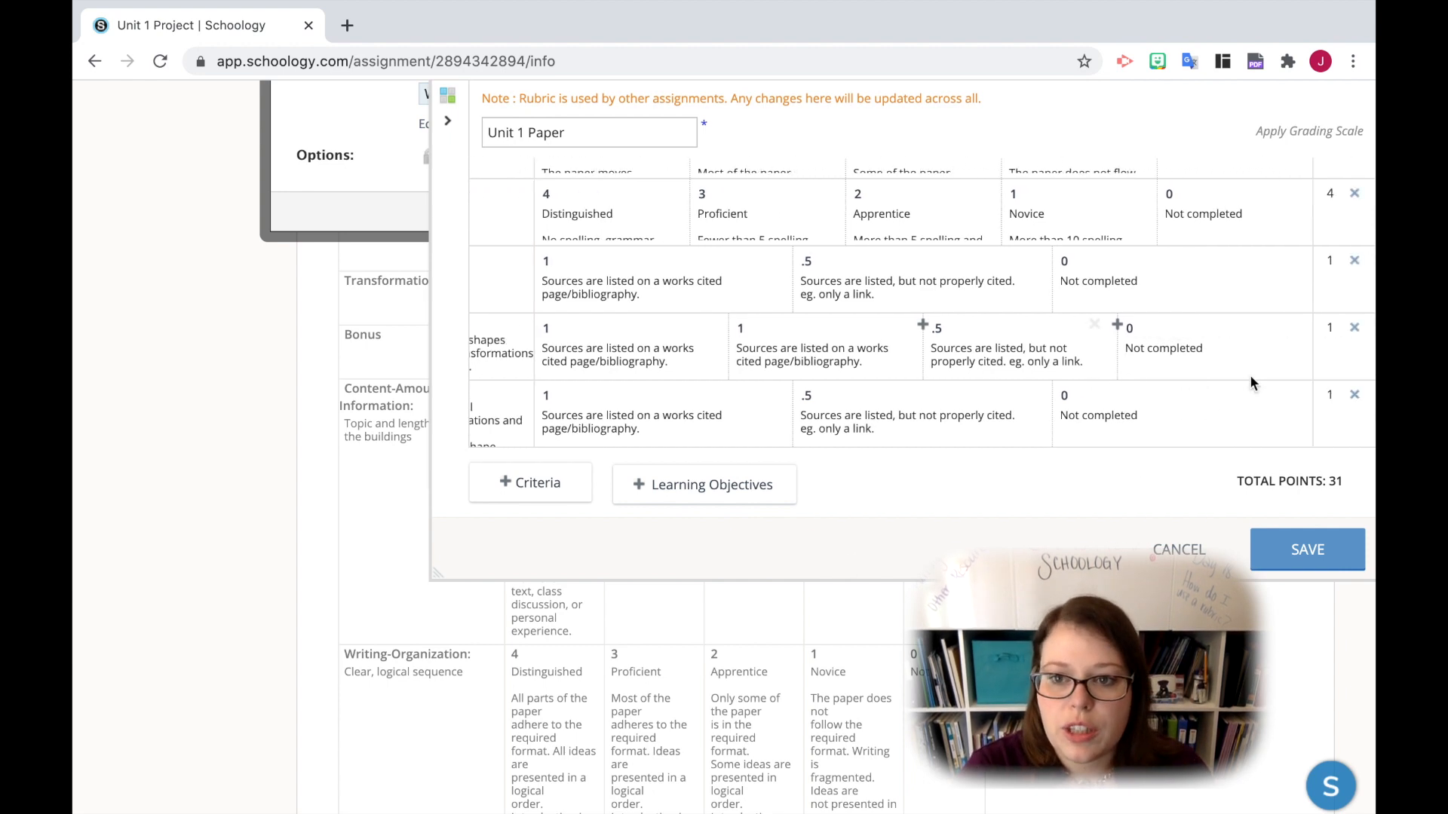
click(1355, 330)
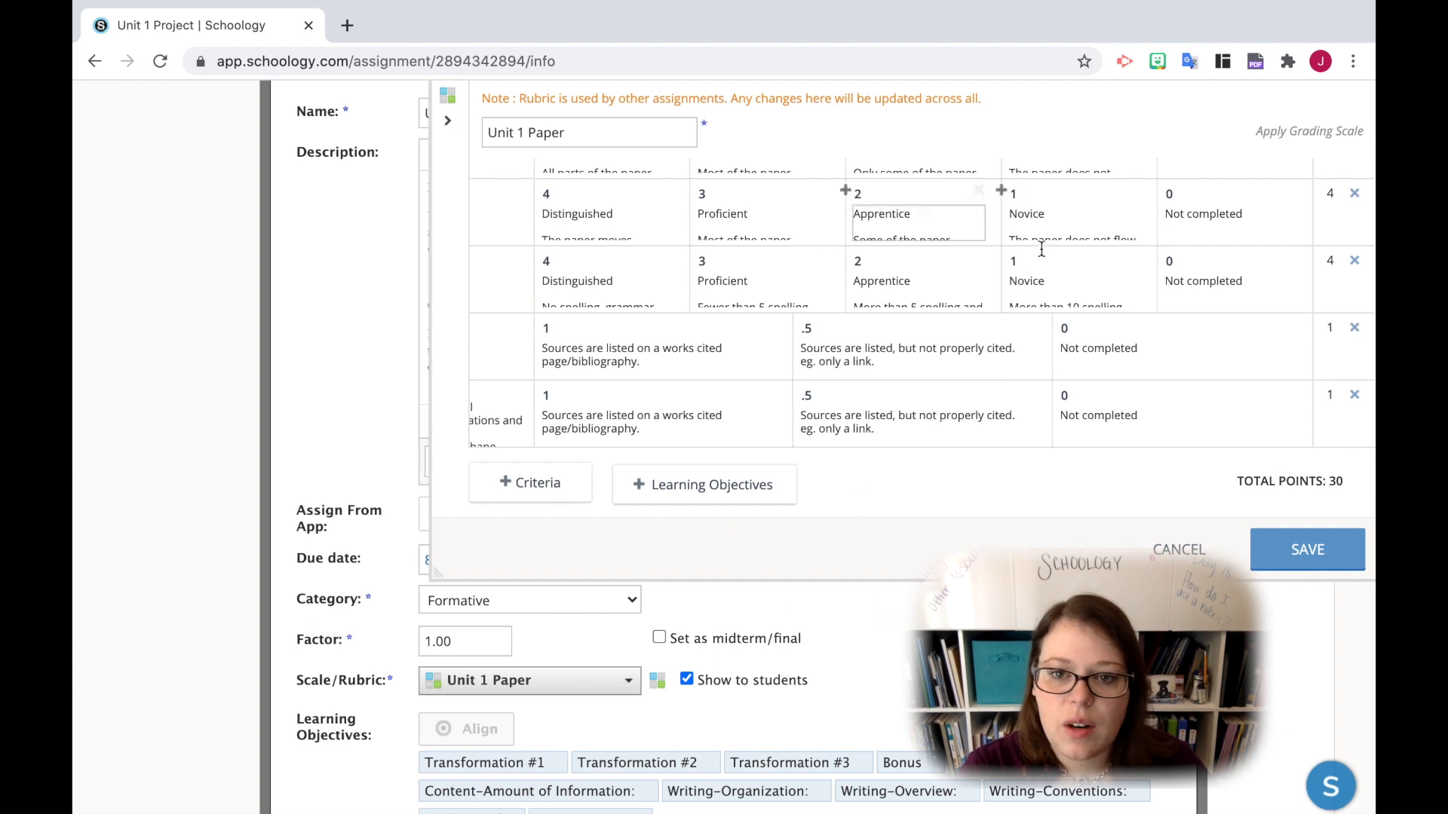
- Insert a grading level before the 0-point level in the Works Cited row and set it to .25 points
click(1053, 325)
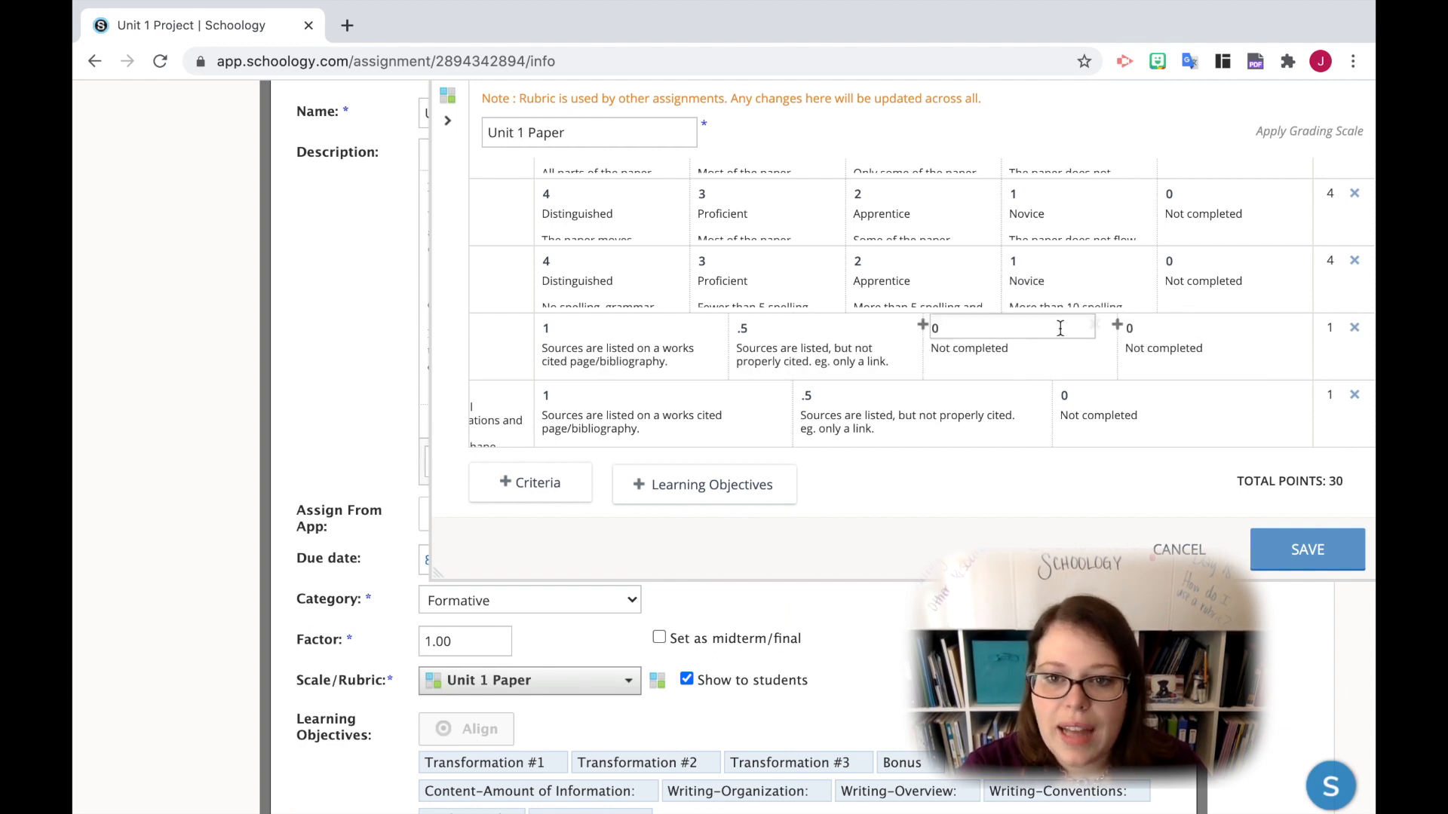
click(938, 327)
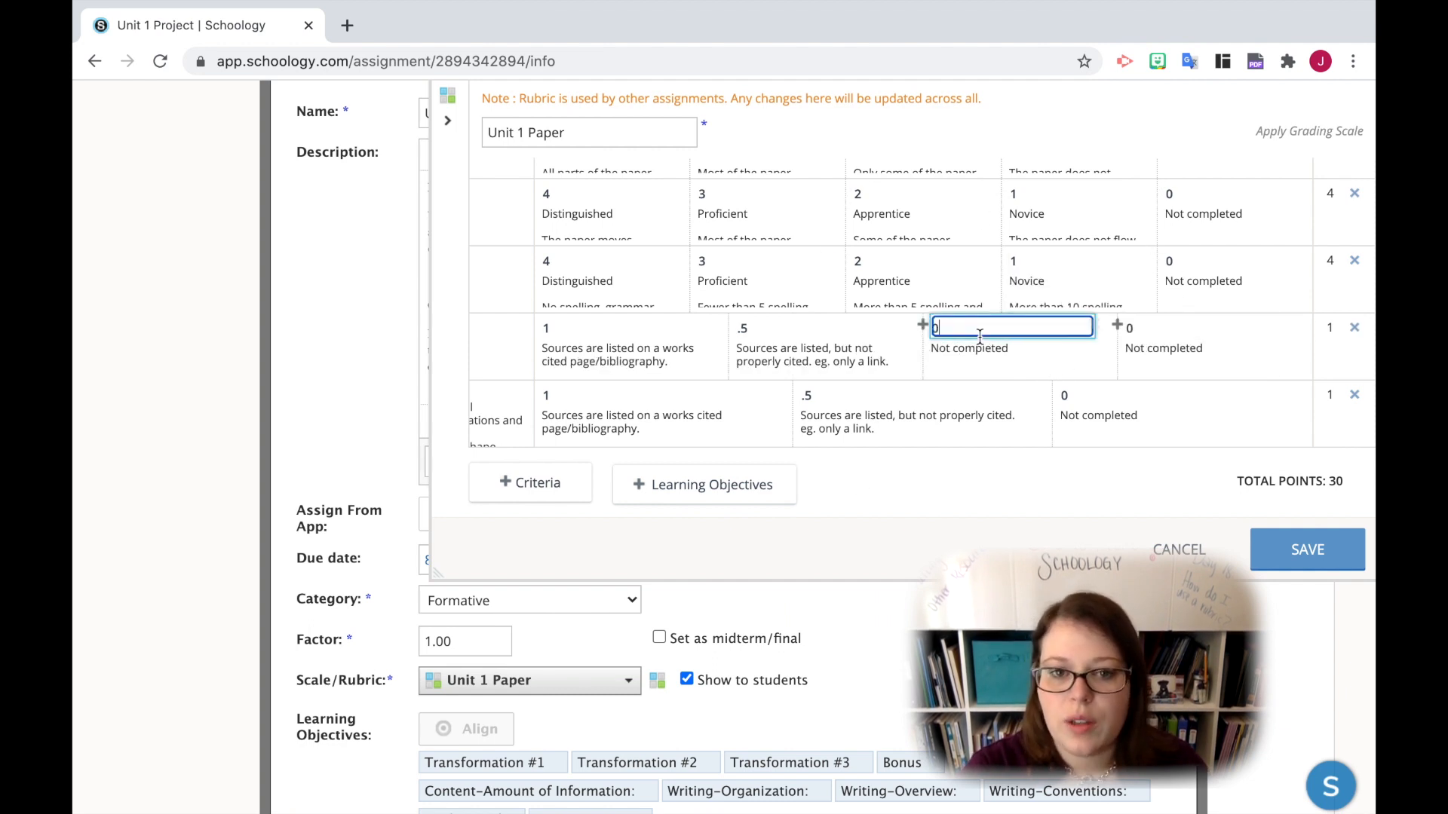
text(2)
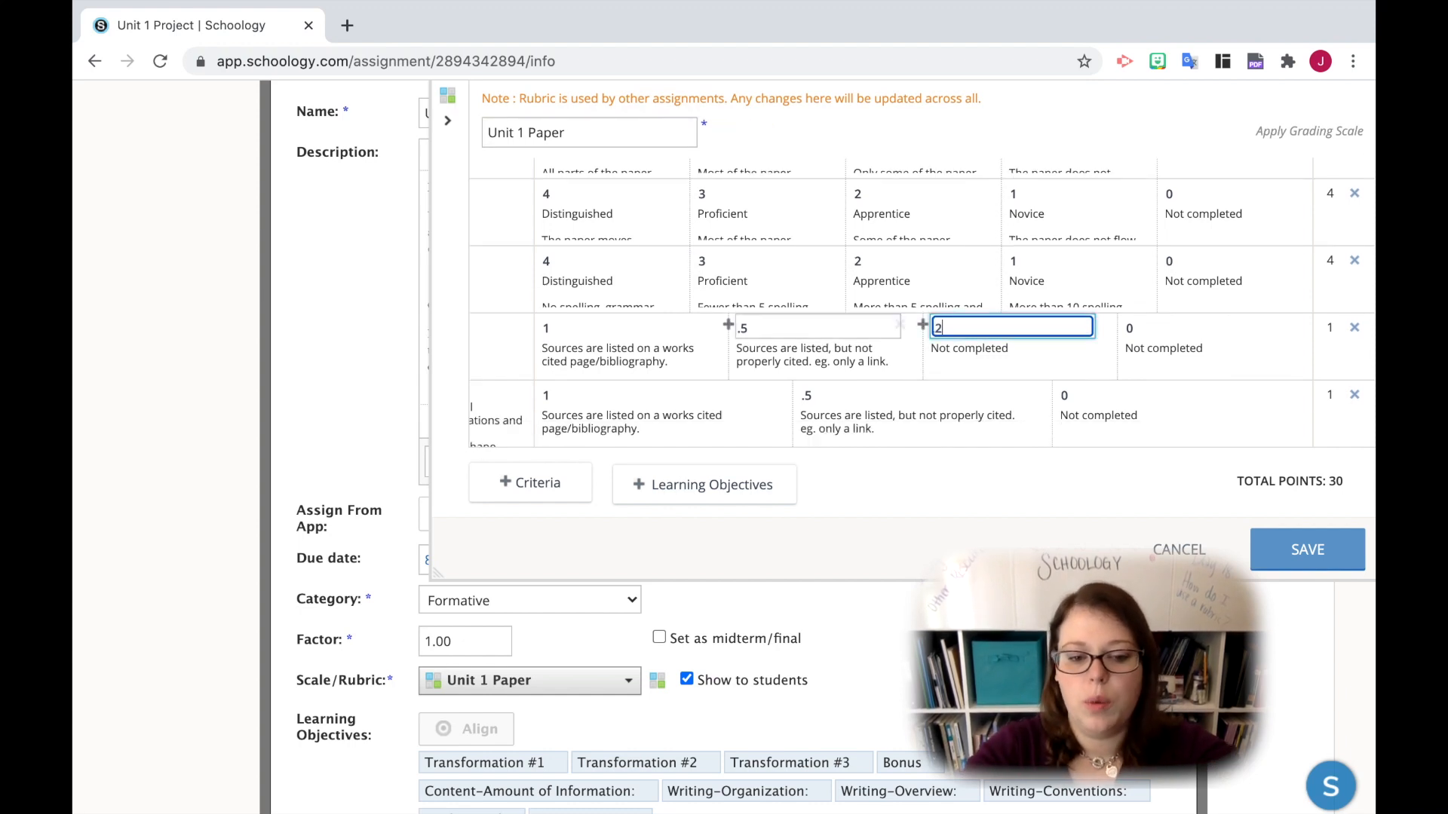
text(5)
click(1144, 370)
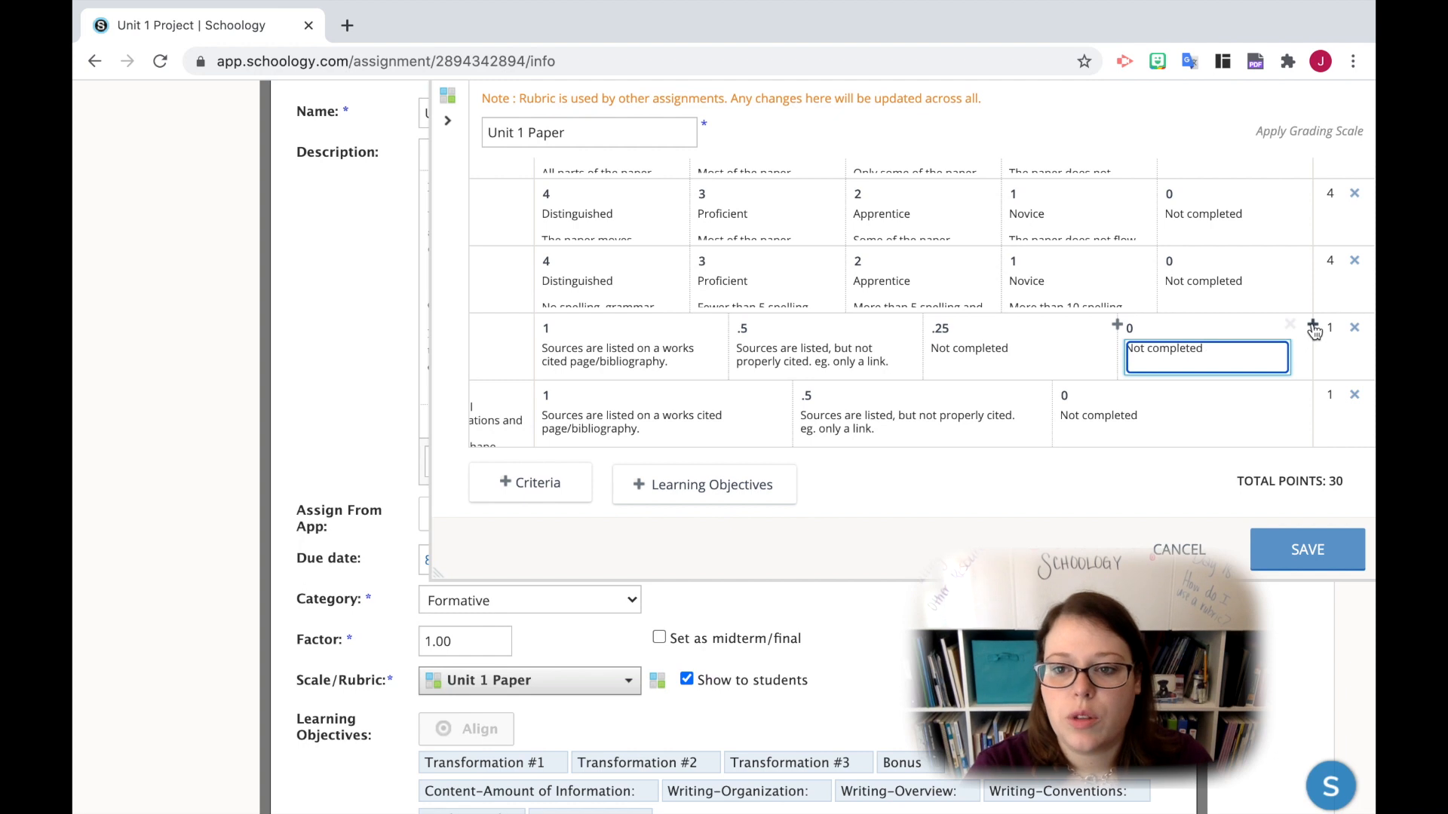
- Delete the Works Cited row and the MA.9-12.II.2.3 row from the rubric
click(1355, 330)
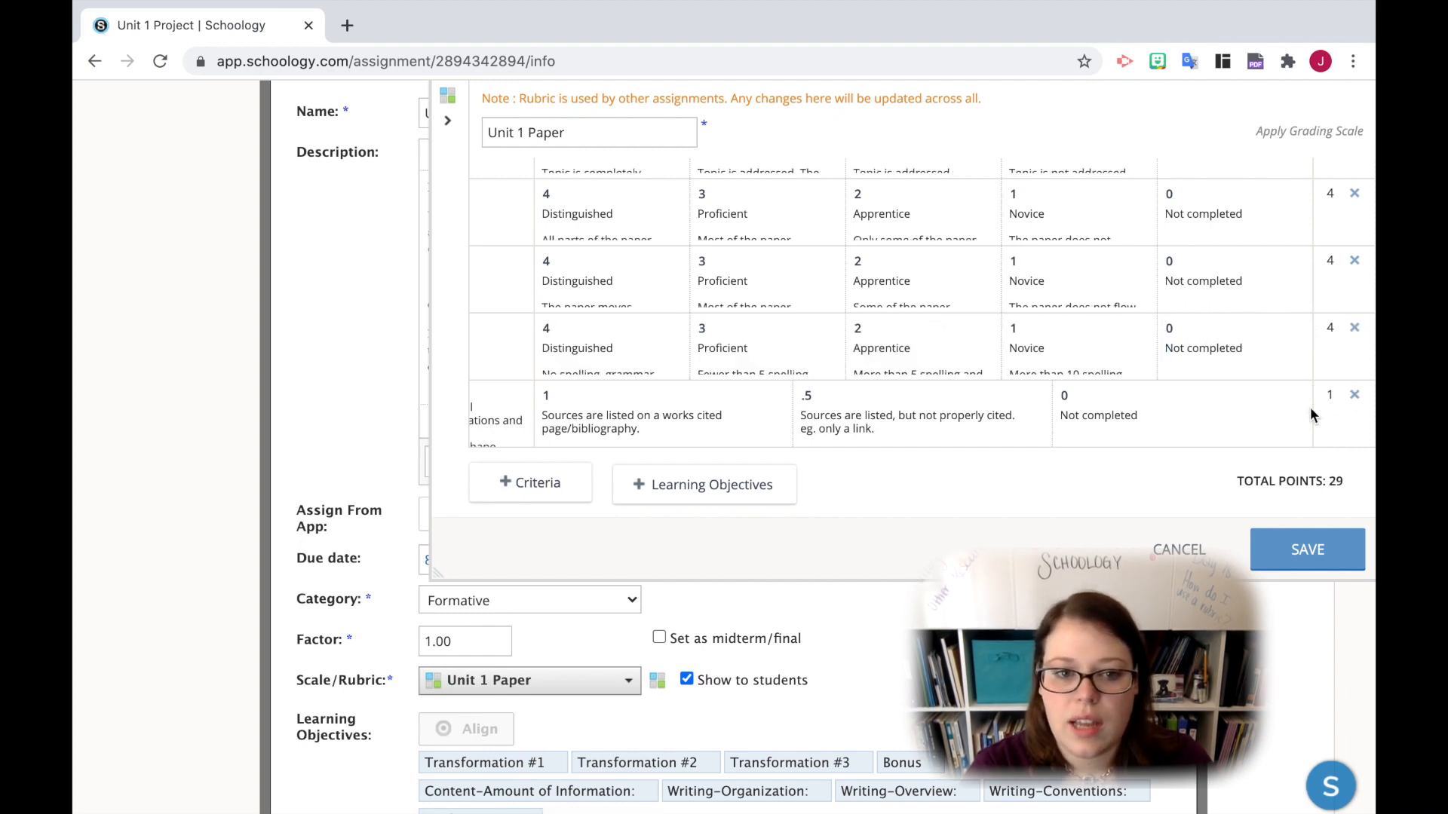
scroll(1334, 410, left, 3)
scroll(1159, 407, down, 5)
scroll(1160, 407, right, 4)
click(1355, 395)
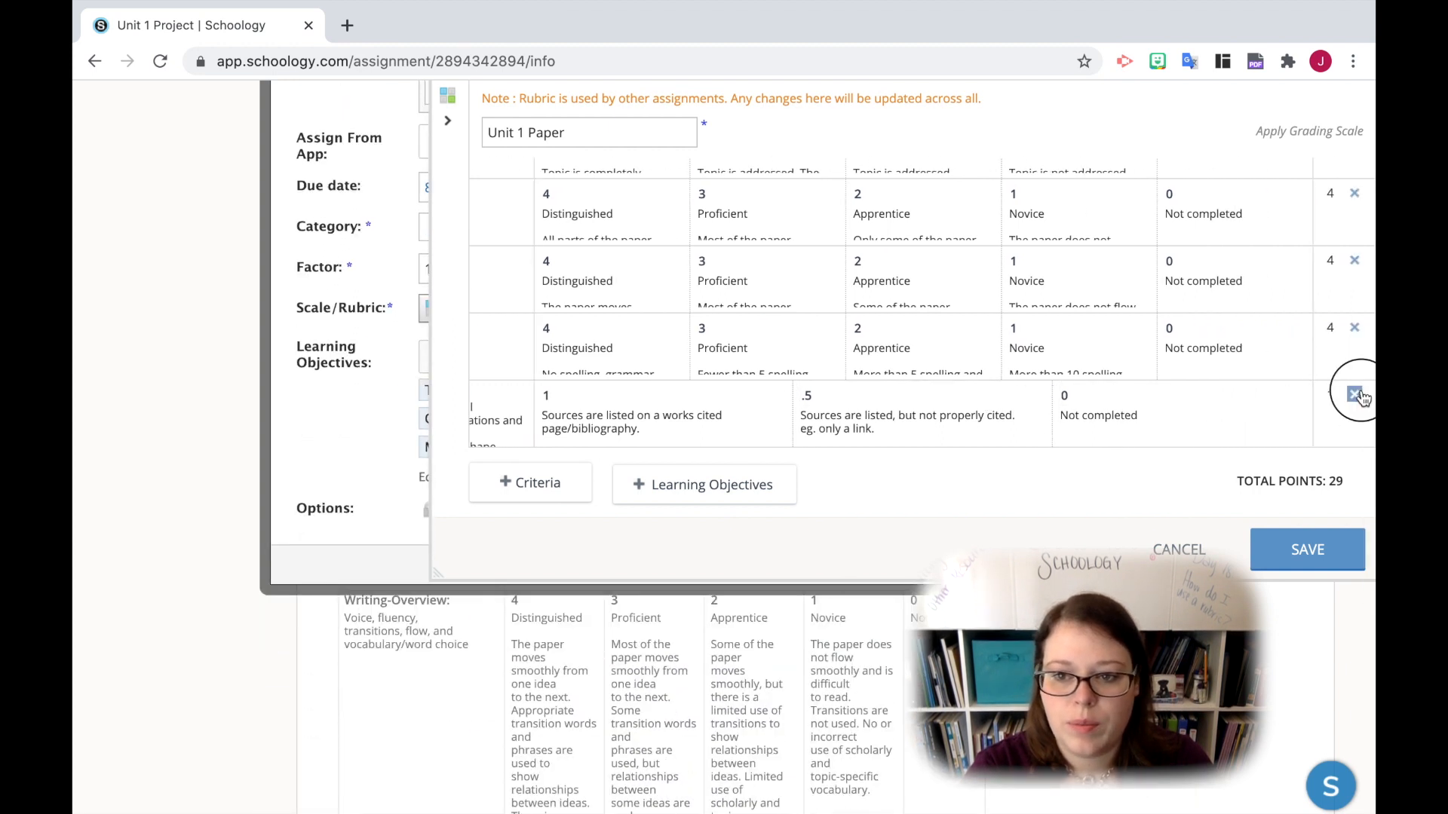
- Review the rubric's remaining criteria, including the Content-Amount of Information fields, up to Transformation #1, and cancel the rubric edit
scroll(930, 348, down, 10)
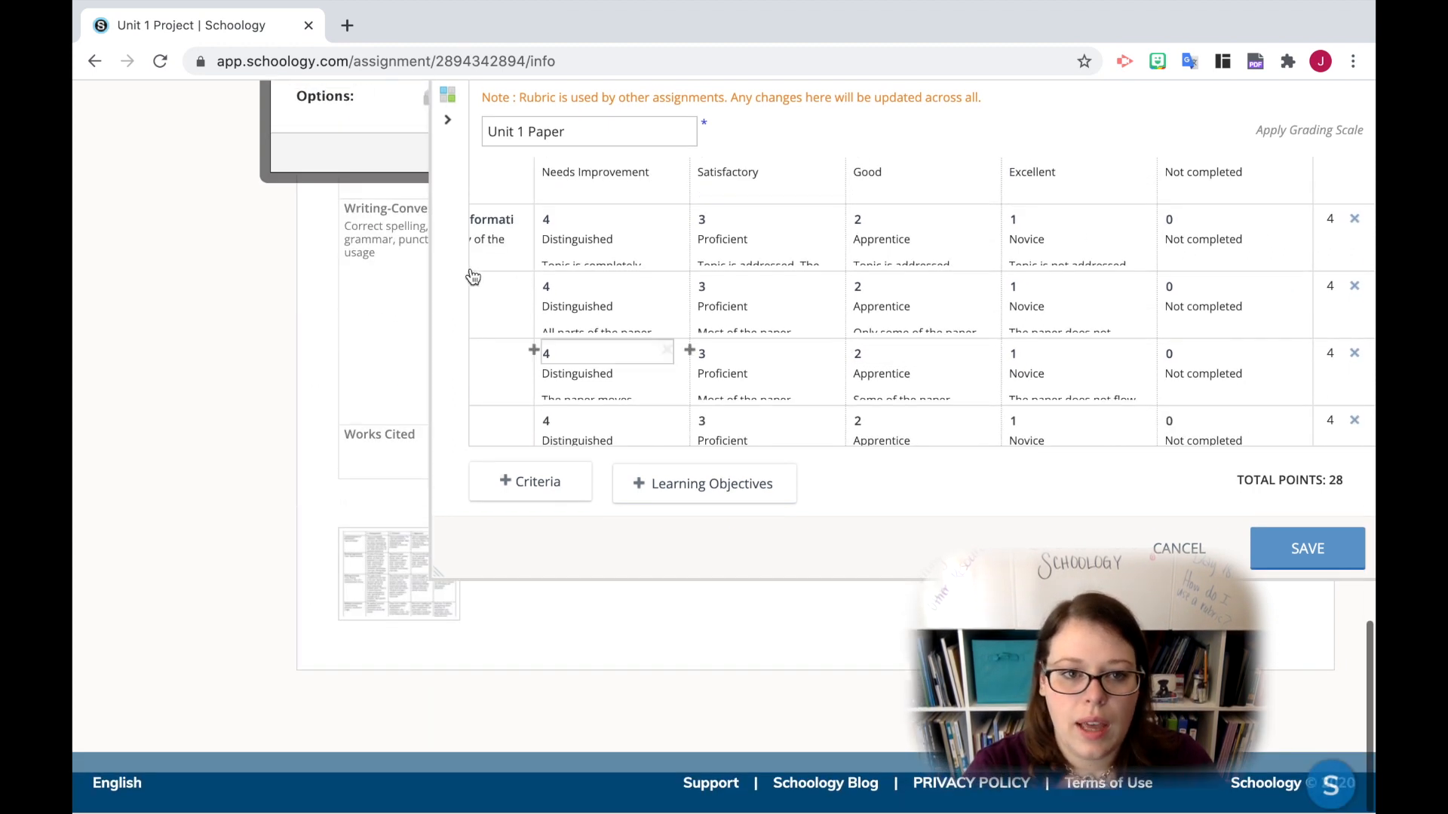
scroll(471, 271, left, 3)
scroll(582, 312, up, 2)
scroll(582, 312, up, 2)
scroll(582, 311, down, 4)
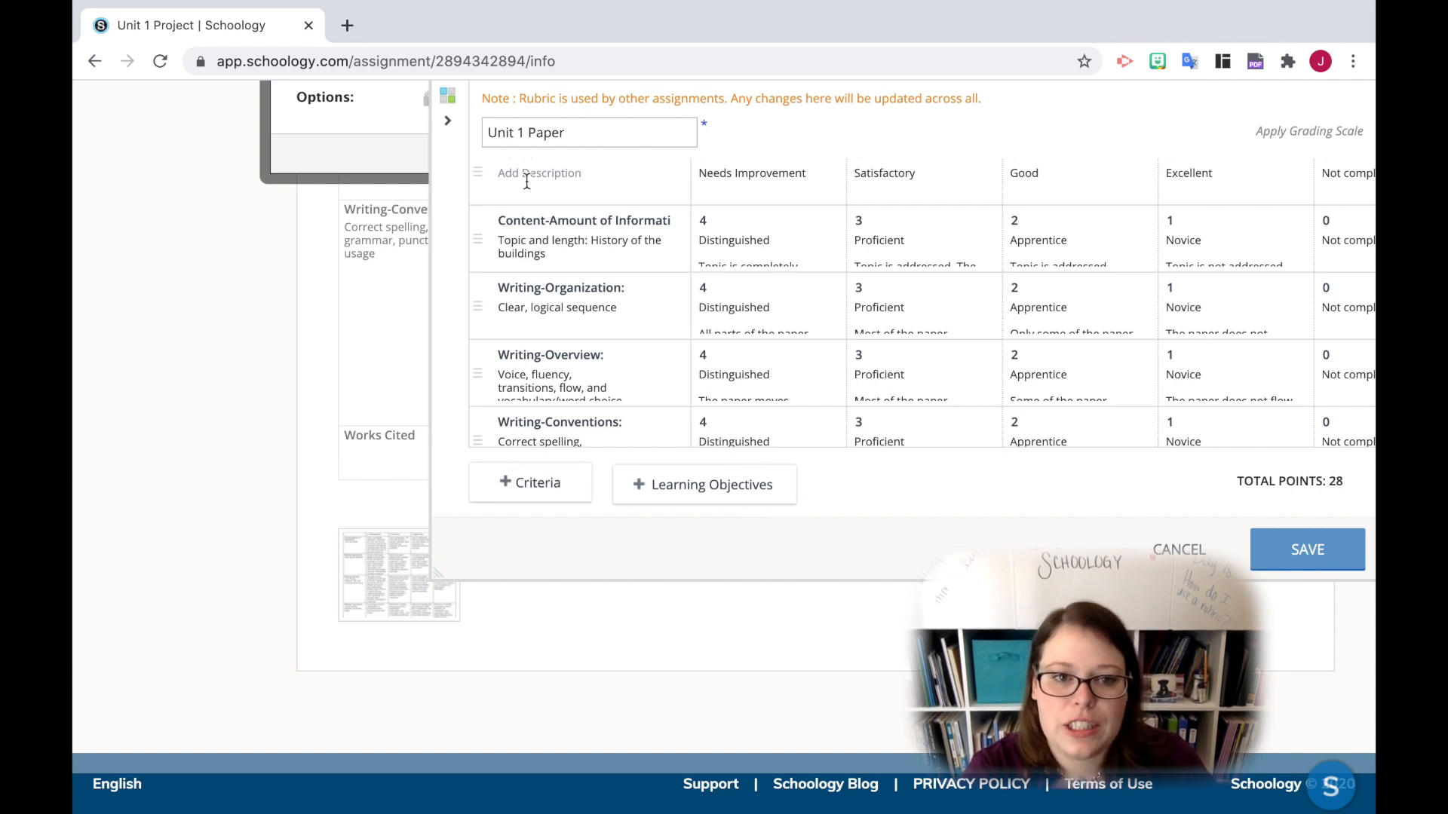
click(522, 218)
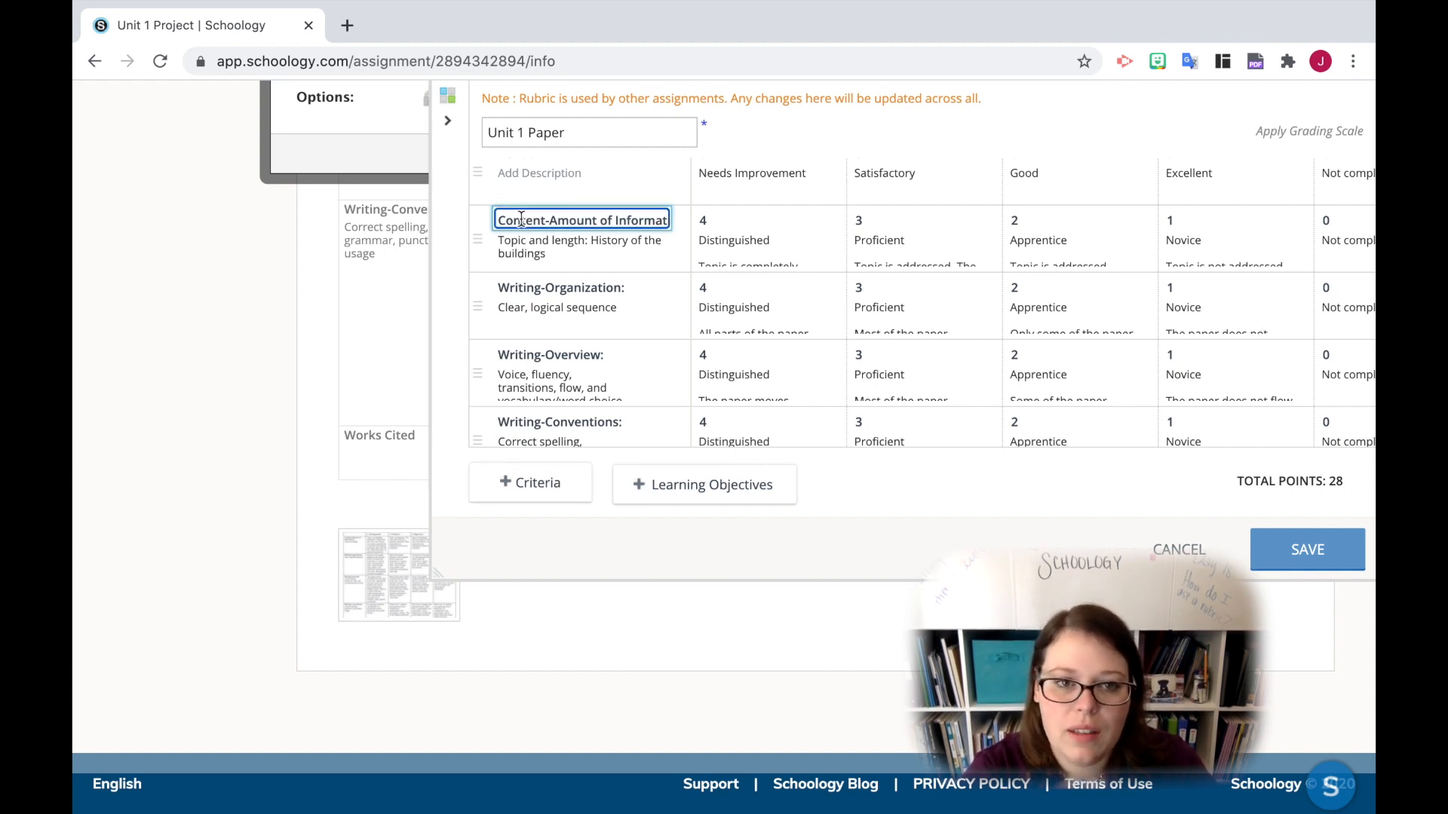
click(528, 251)
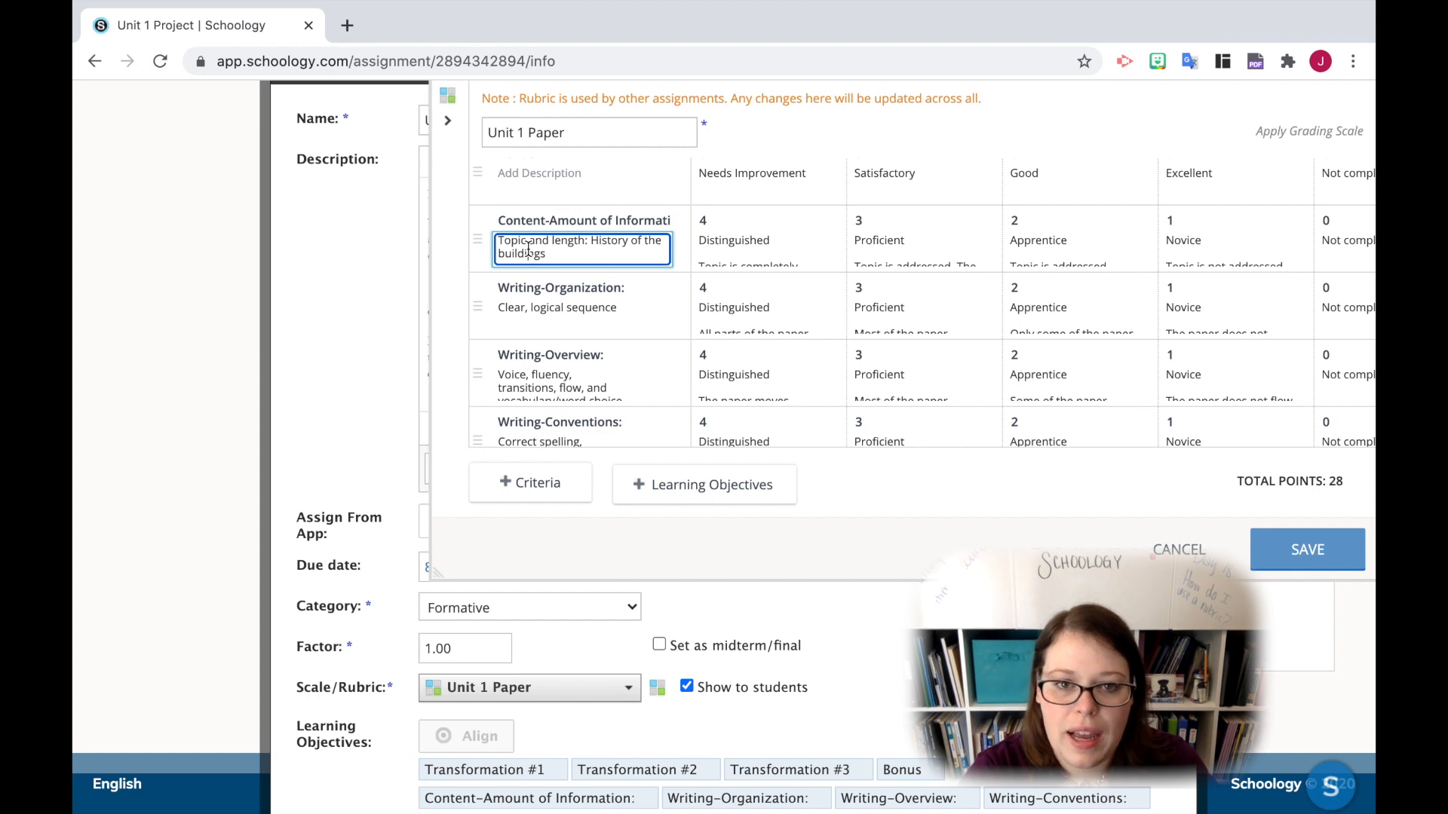
click(735, 241)
scroll(746, 243, down, 3)
scroll(751, 241, up, 3)
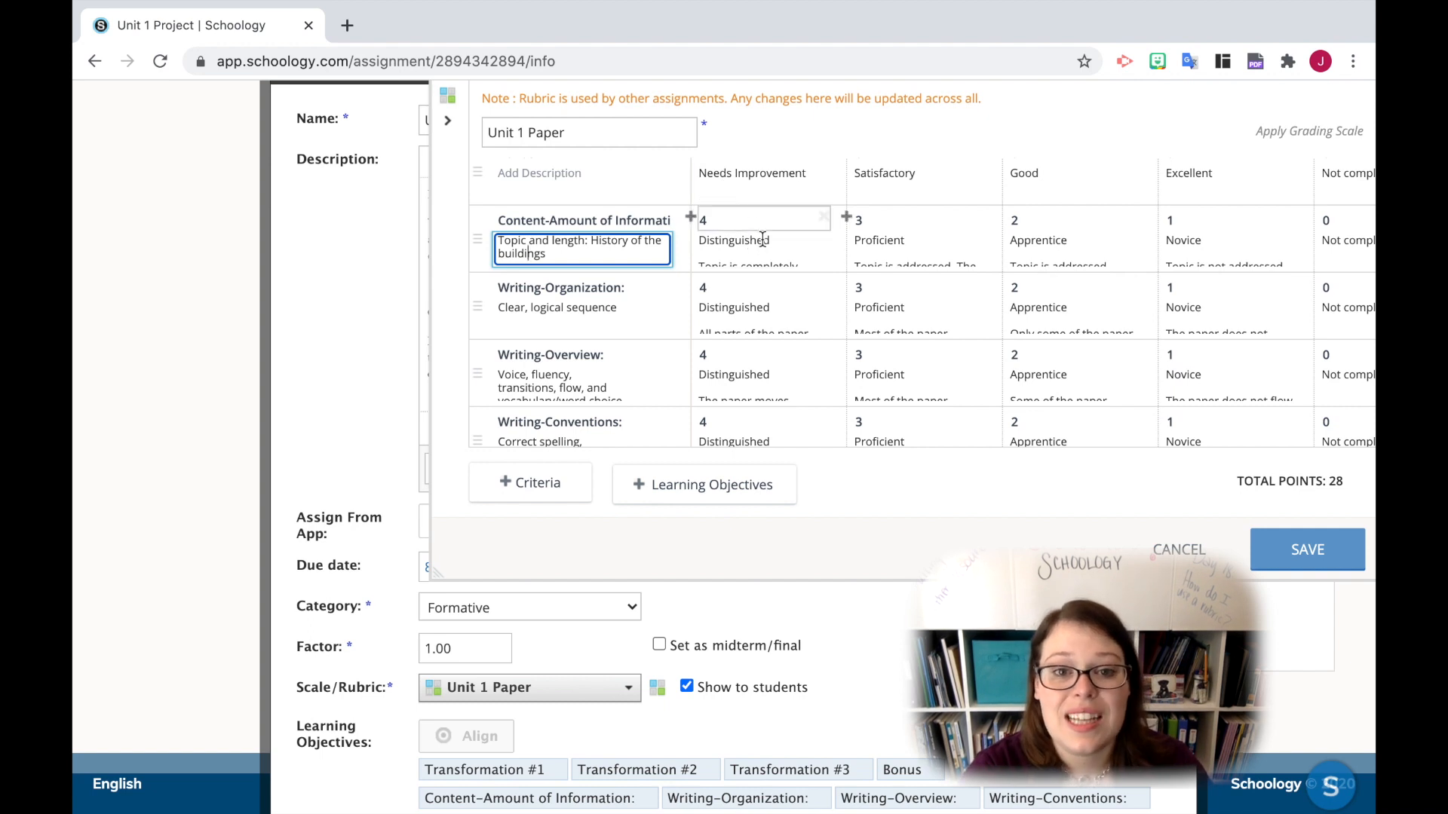
scroll(754, 226, up, 3)
scroll(761, 239, up, 1)
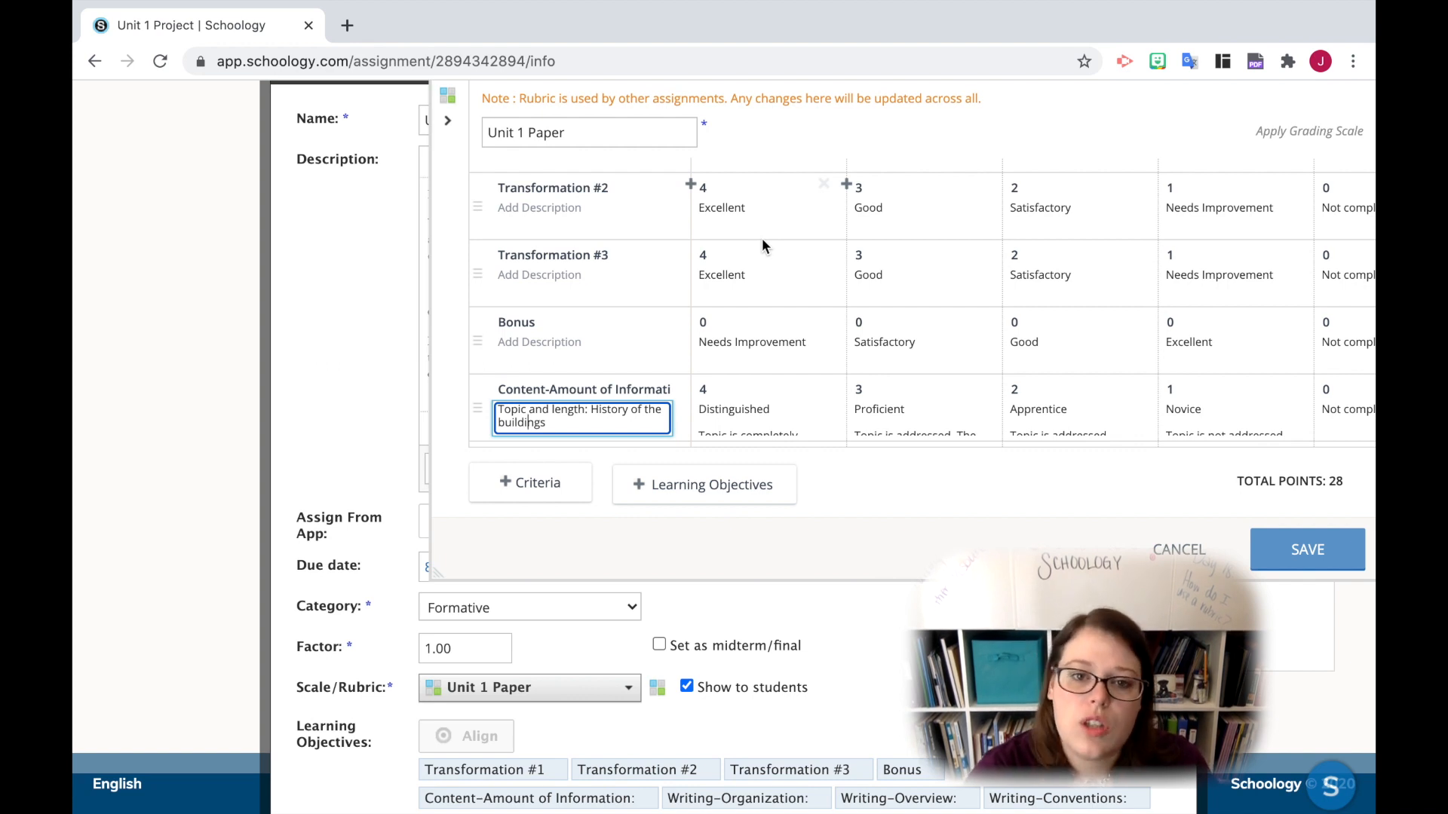
scroll(761, 237, up, 2)
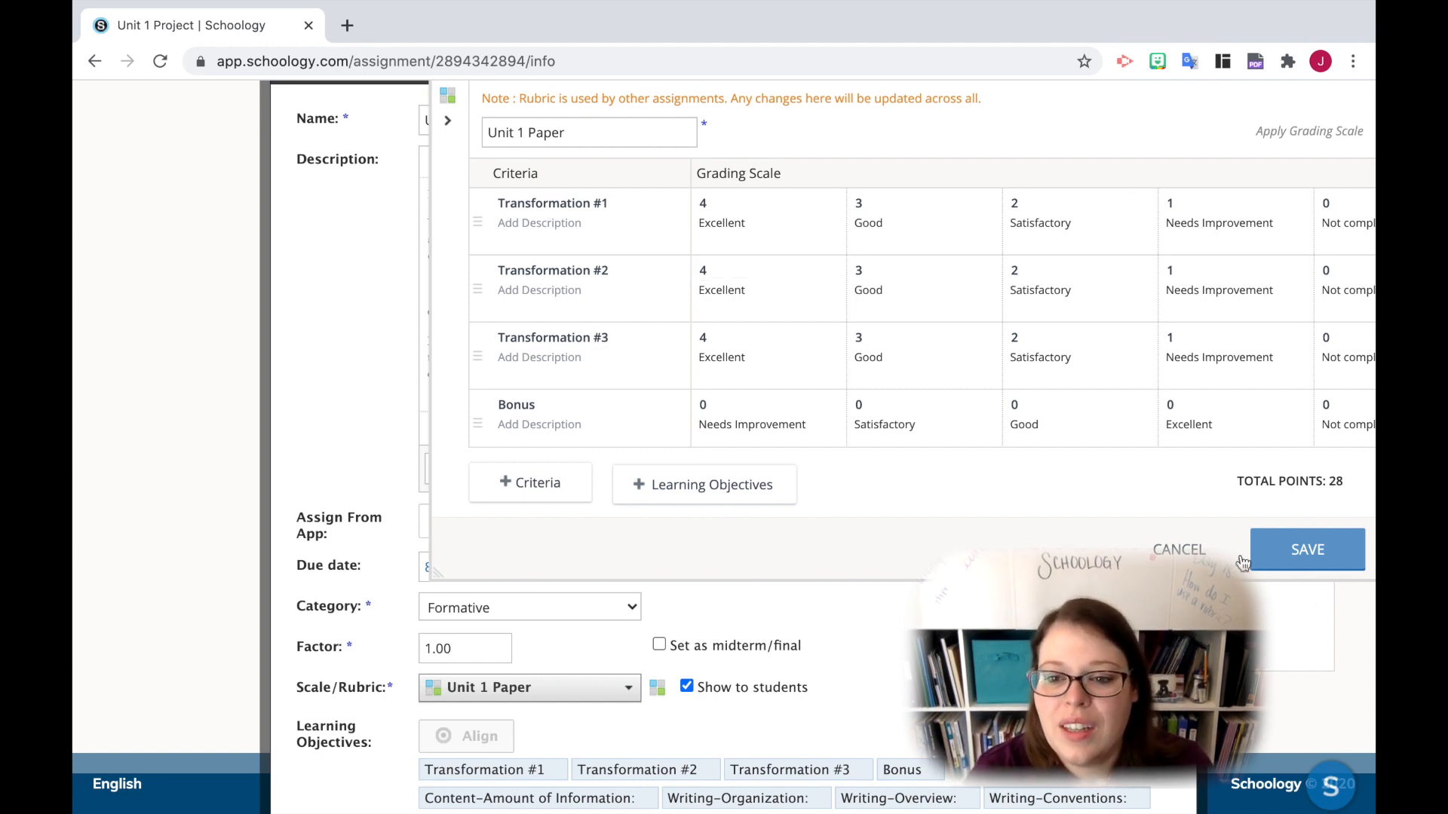
click(1180, 548)
- Name the new assignment "rubric" and choose Create New as its scale/rubric
scroll(861, 640, down, 3)
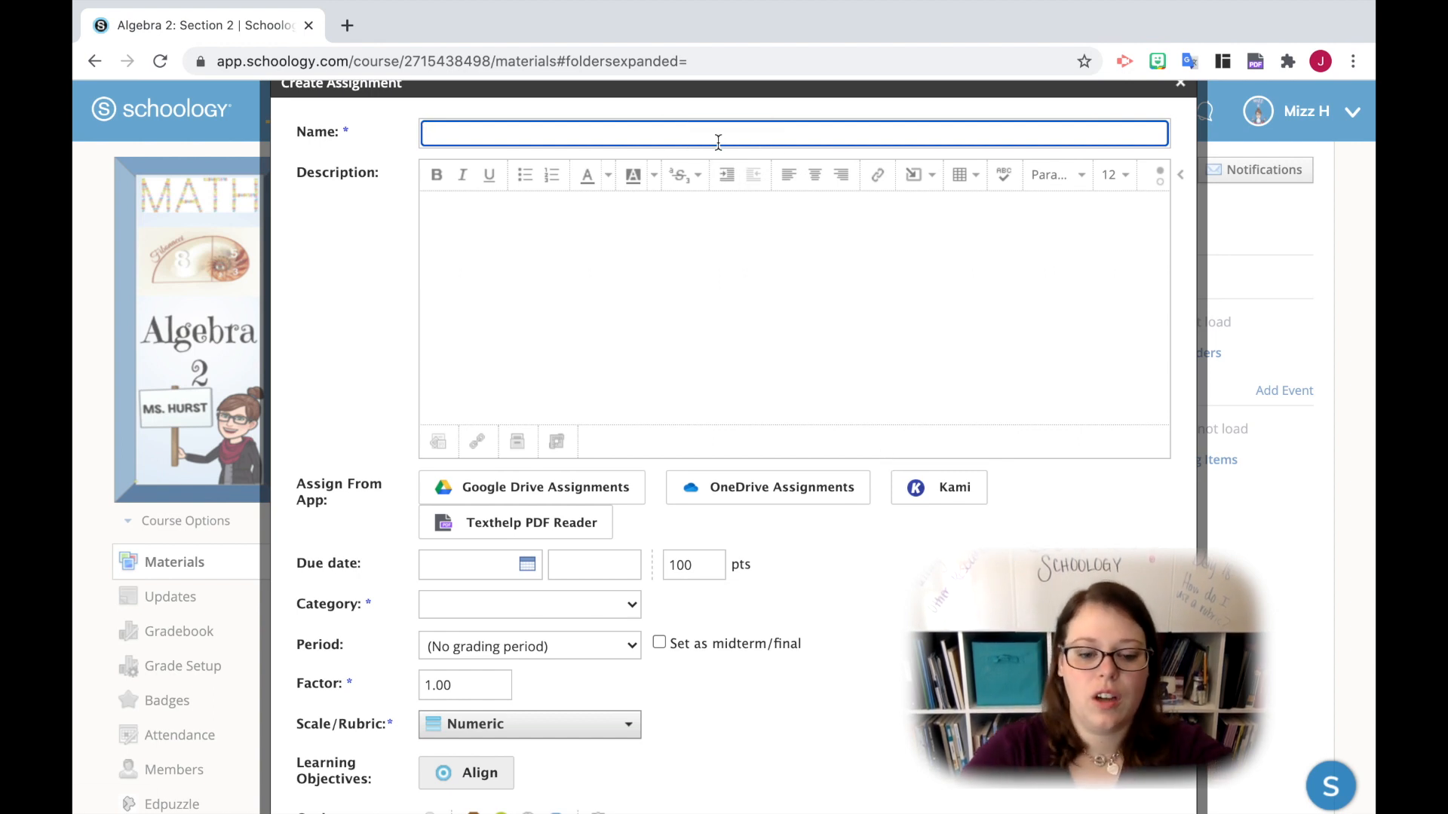
text(rubric)
click(791, 273)
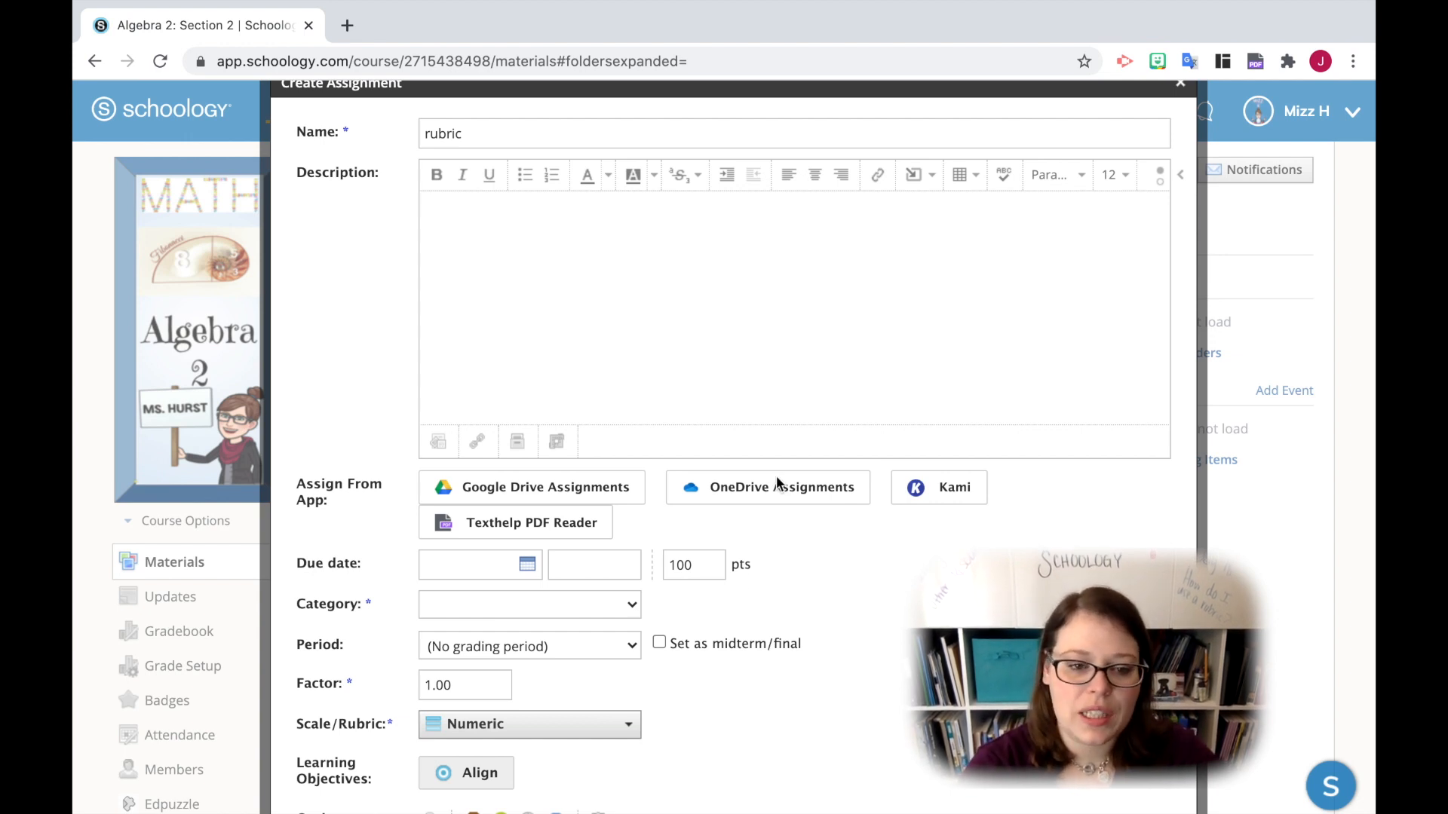
scroll(605, 674, down, 1)
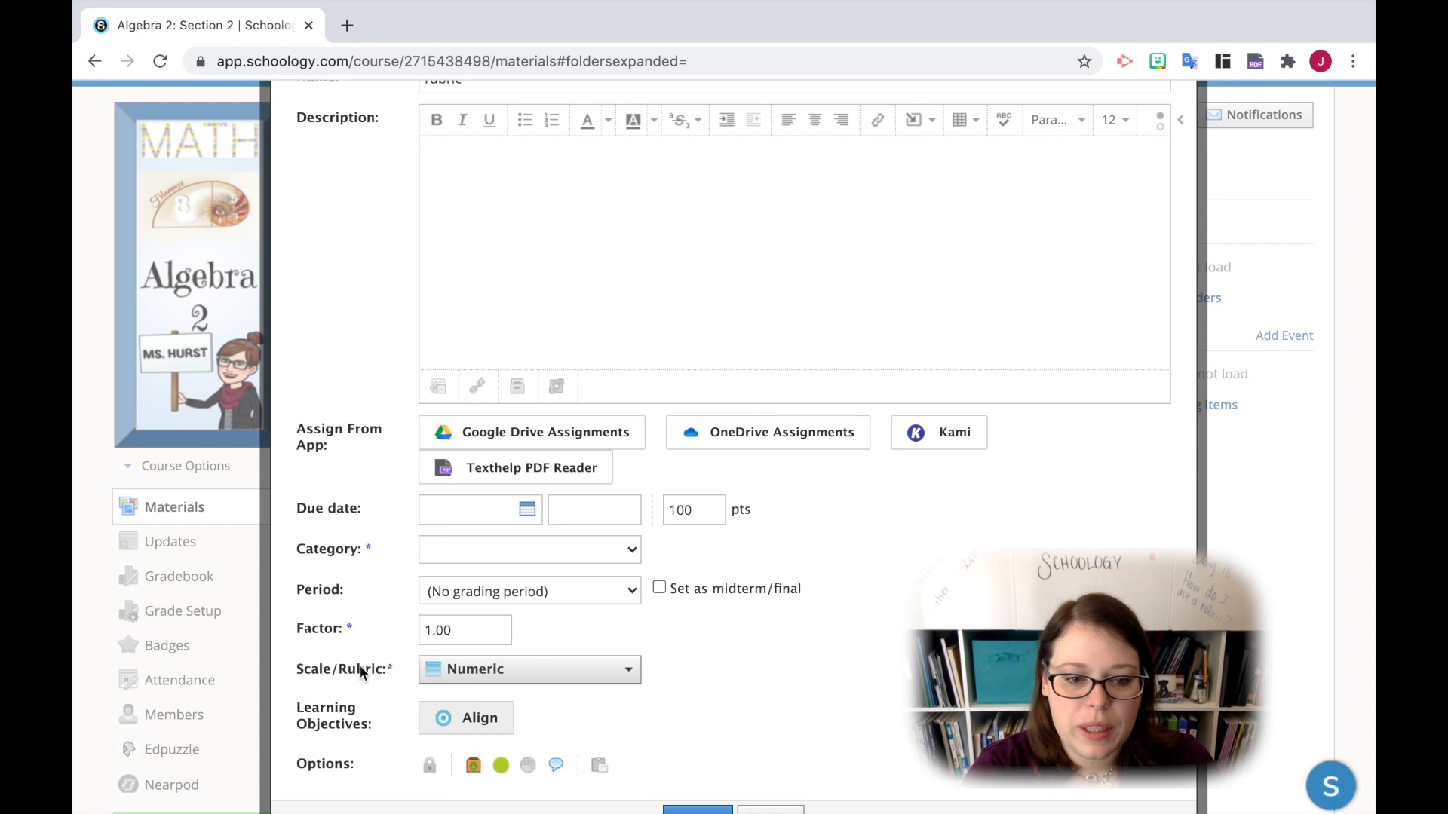
click(527, 669)
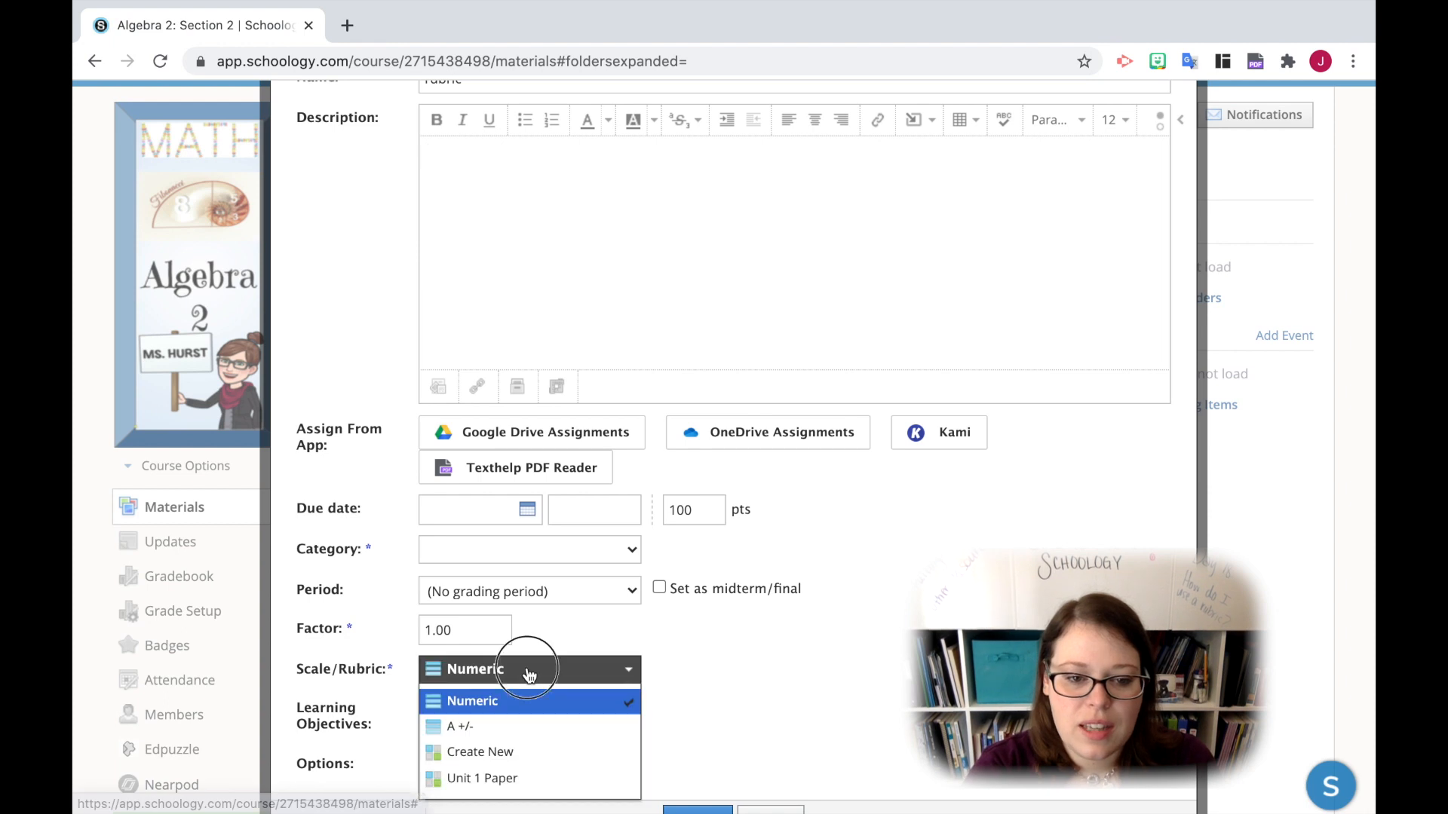
click(539, 752)
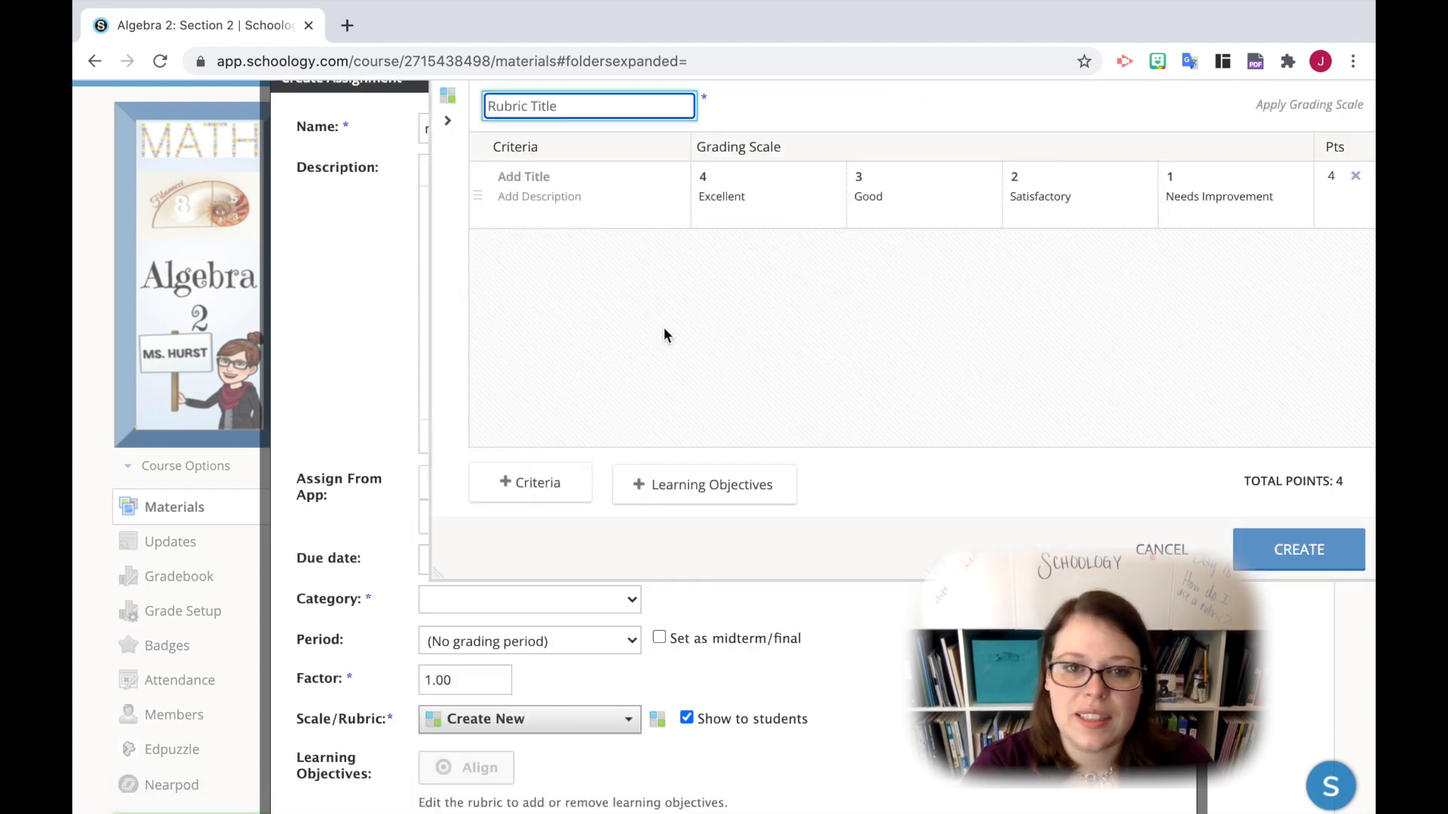
- Title the new rubric's first criterion "Write something"
click(548, 180)
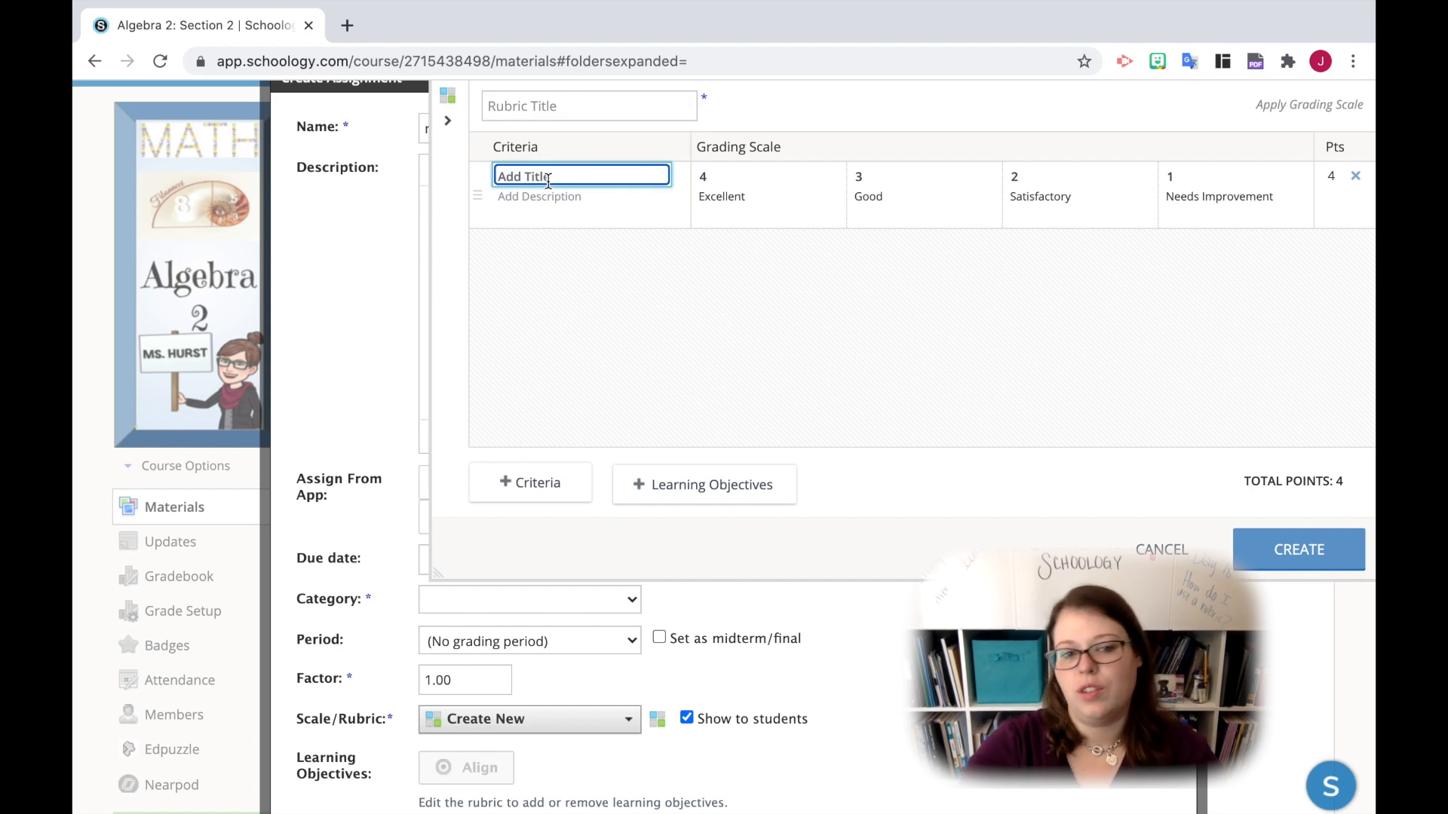
text(Write so)
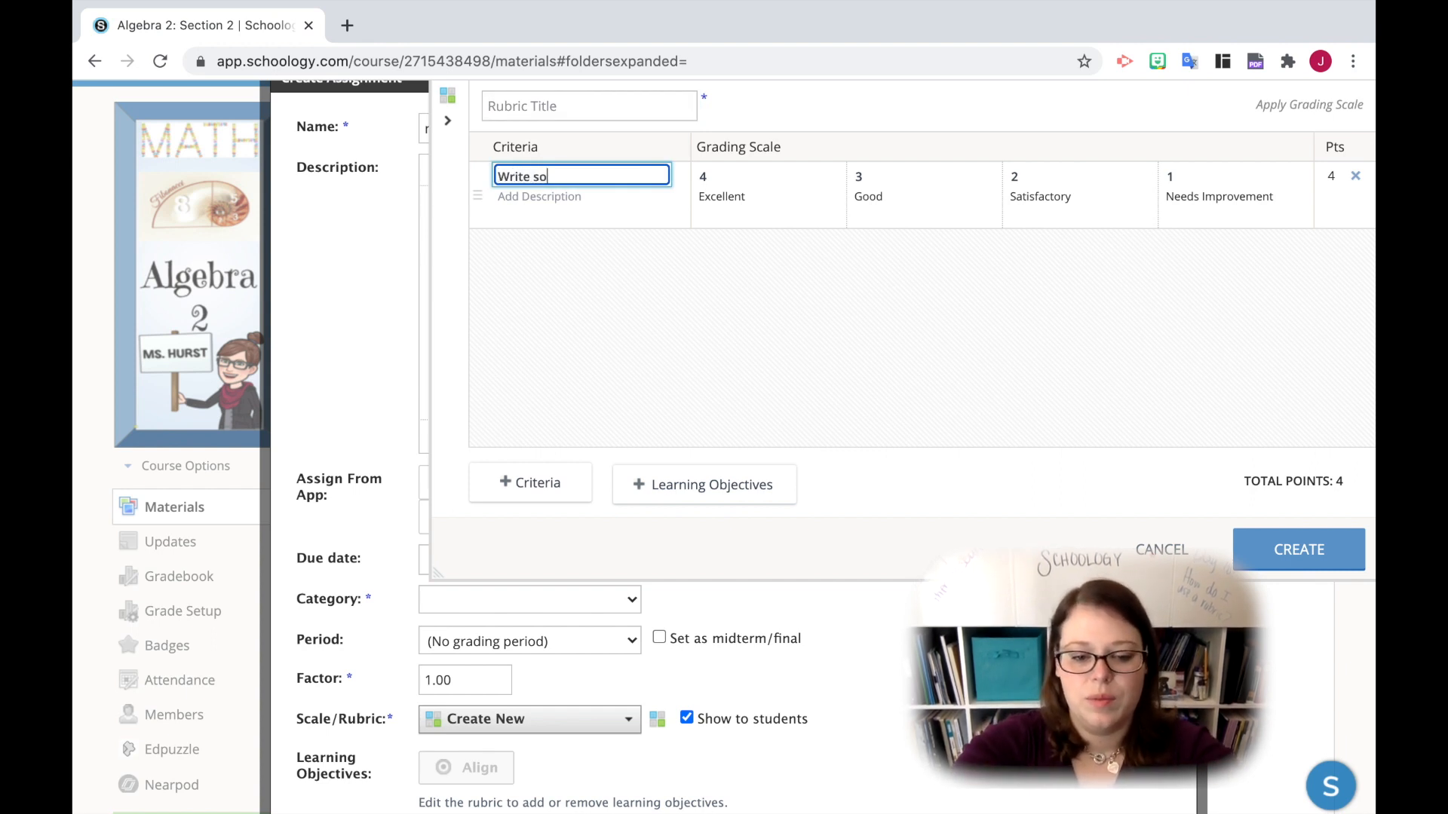
text(mething)
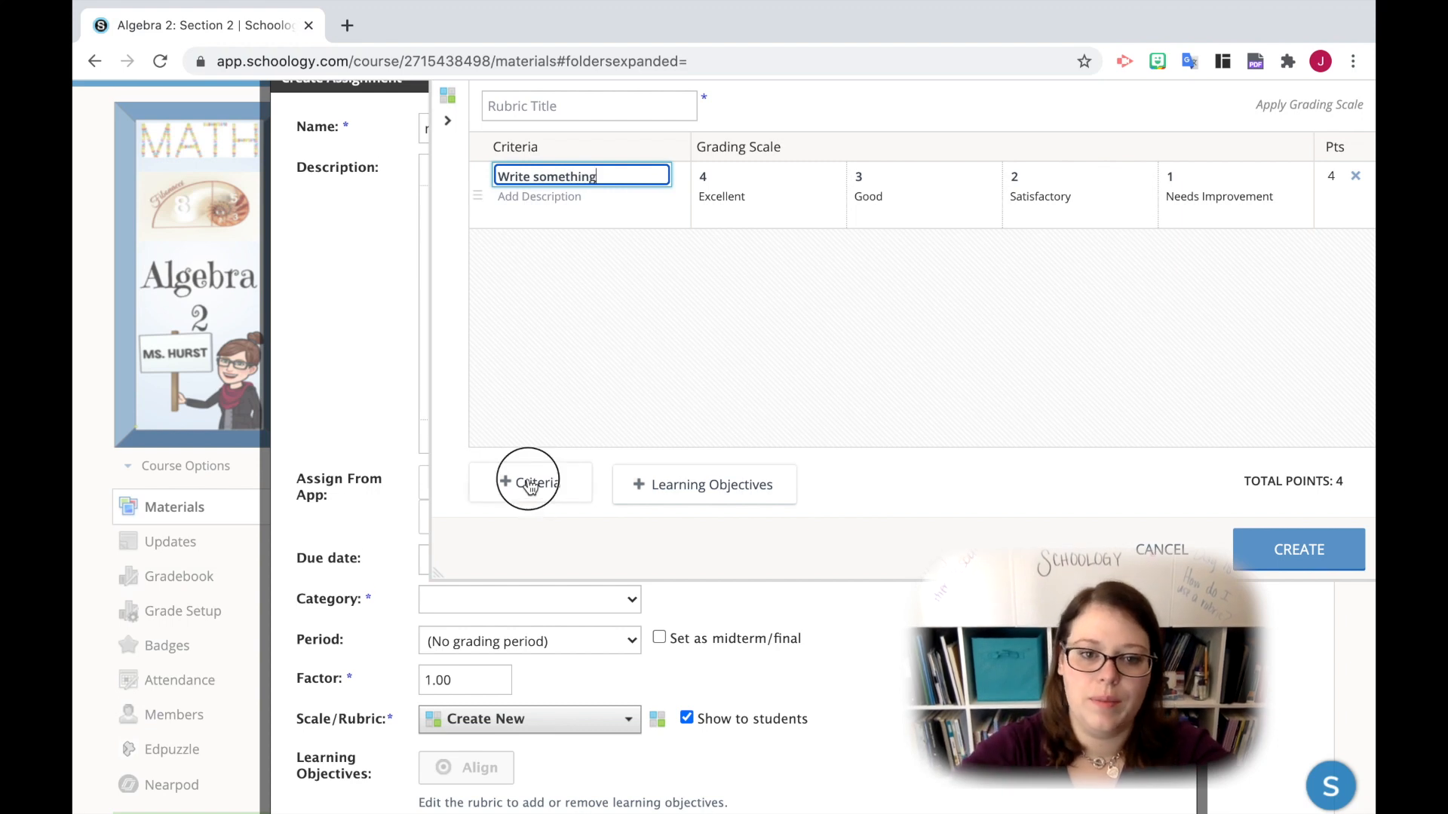
- Add a second criterion to the rubric and title it "Correct?"
click(528, 483)
click(513, 243)
text(Co)
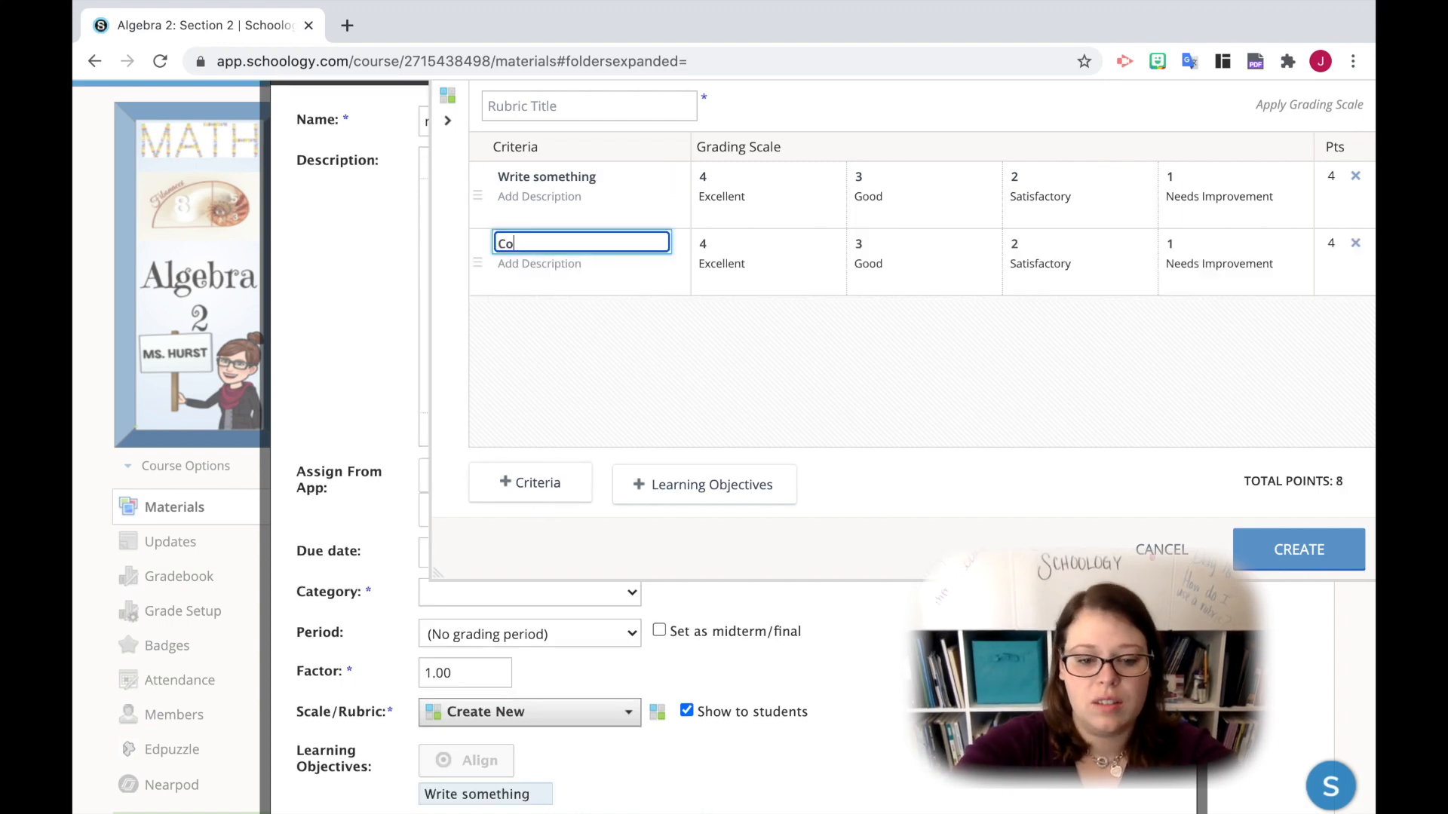
key(Tab)
click(522, 211)
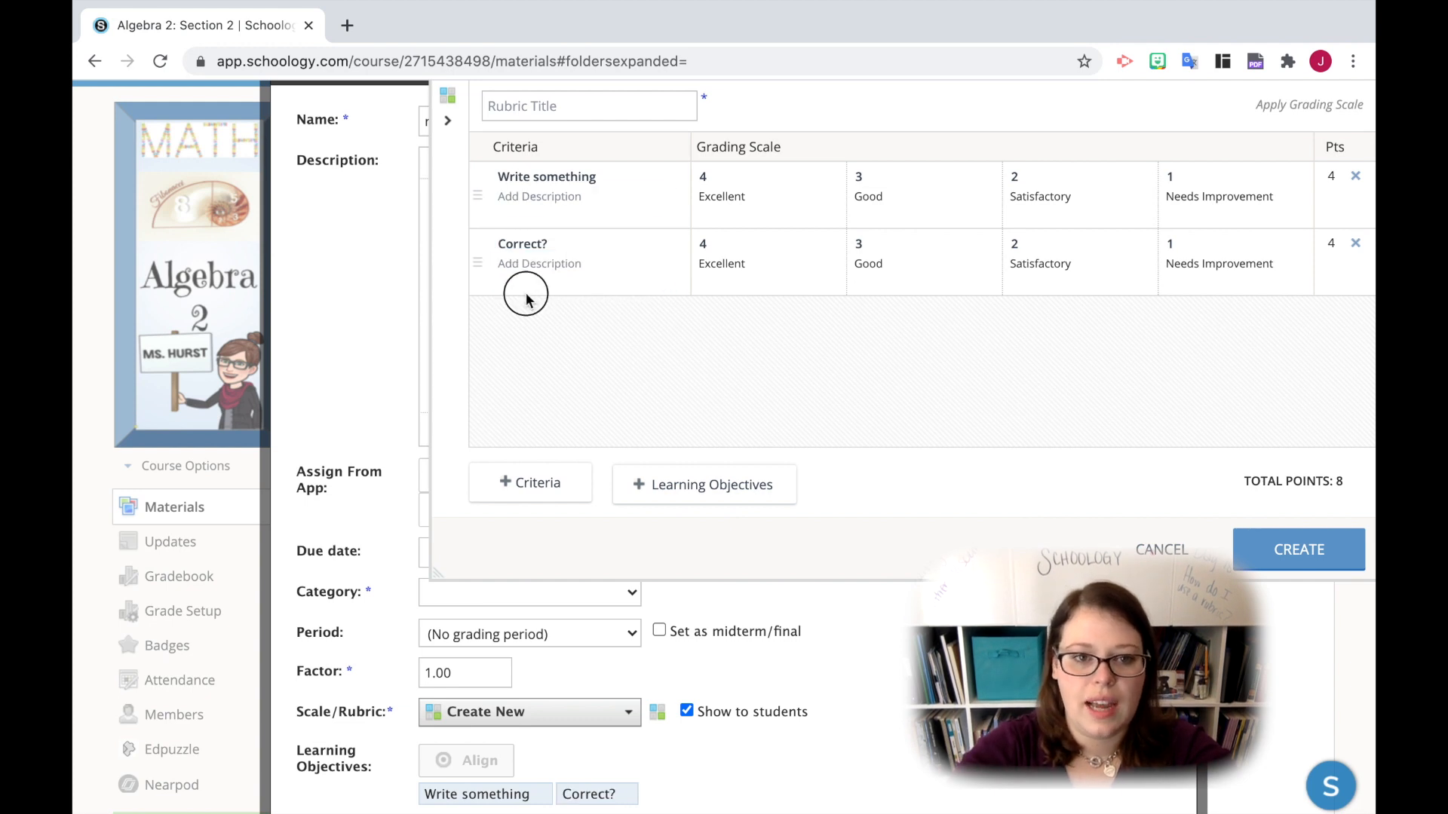
- Move the "Correct?" criterion above "Write something" and add a rating level so its scale runs 4, 3, 2, 1, 0
drag(478, 265, 483, 176)
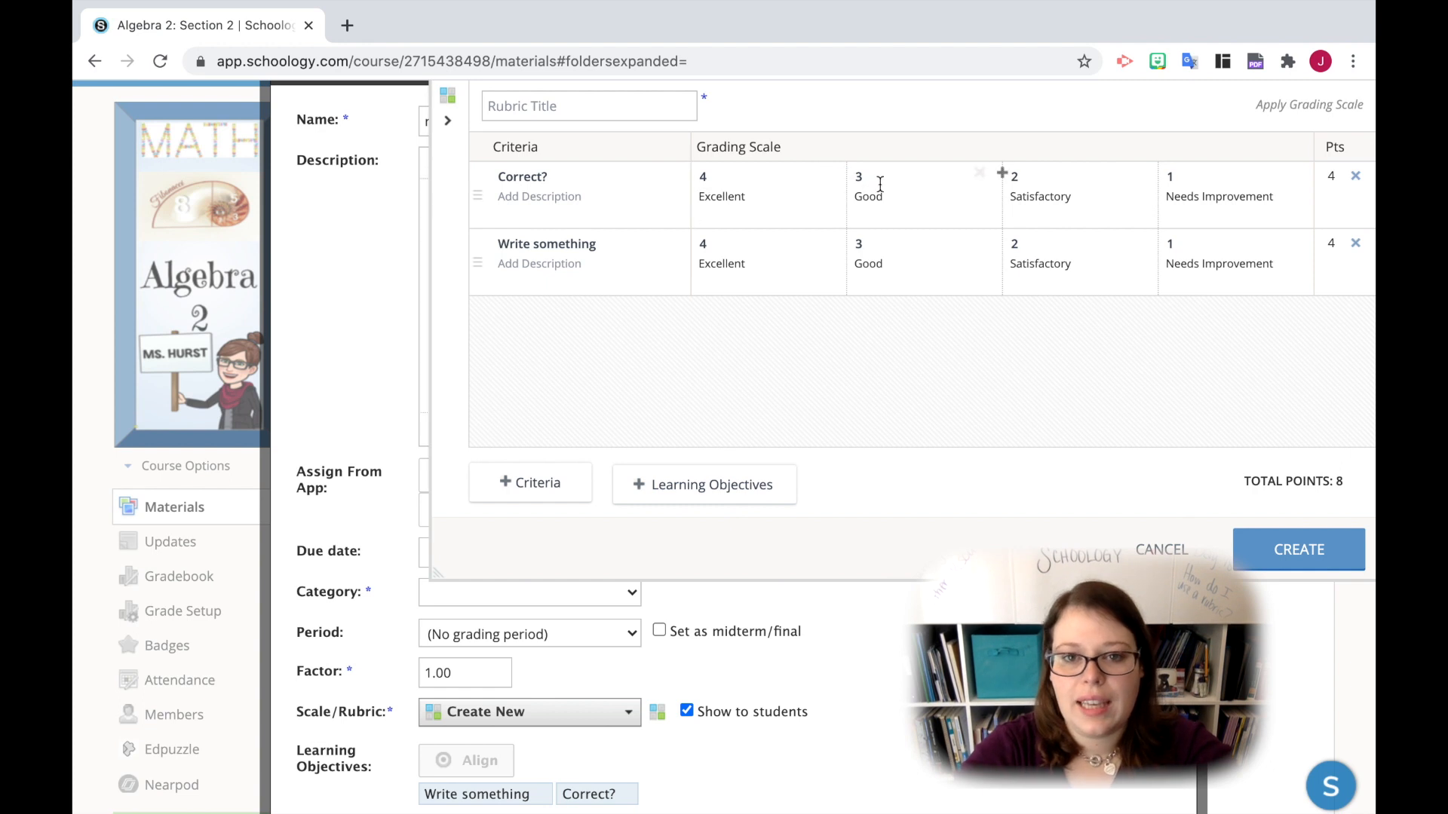
click(1003, 175)
click(745, 174)
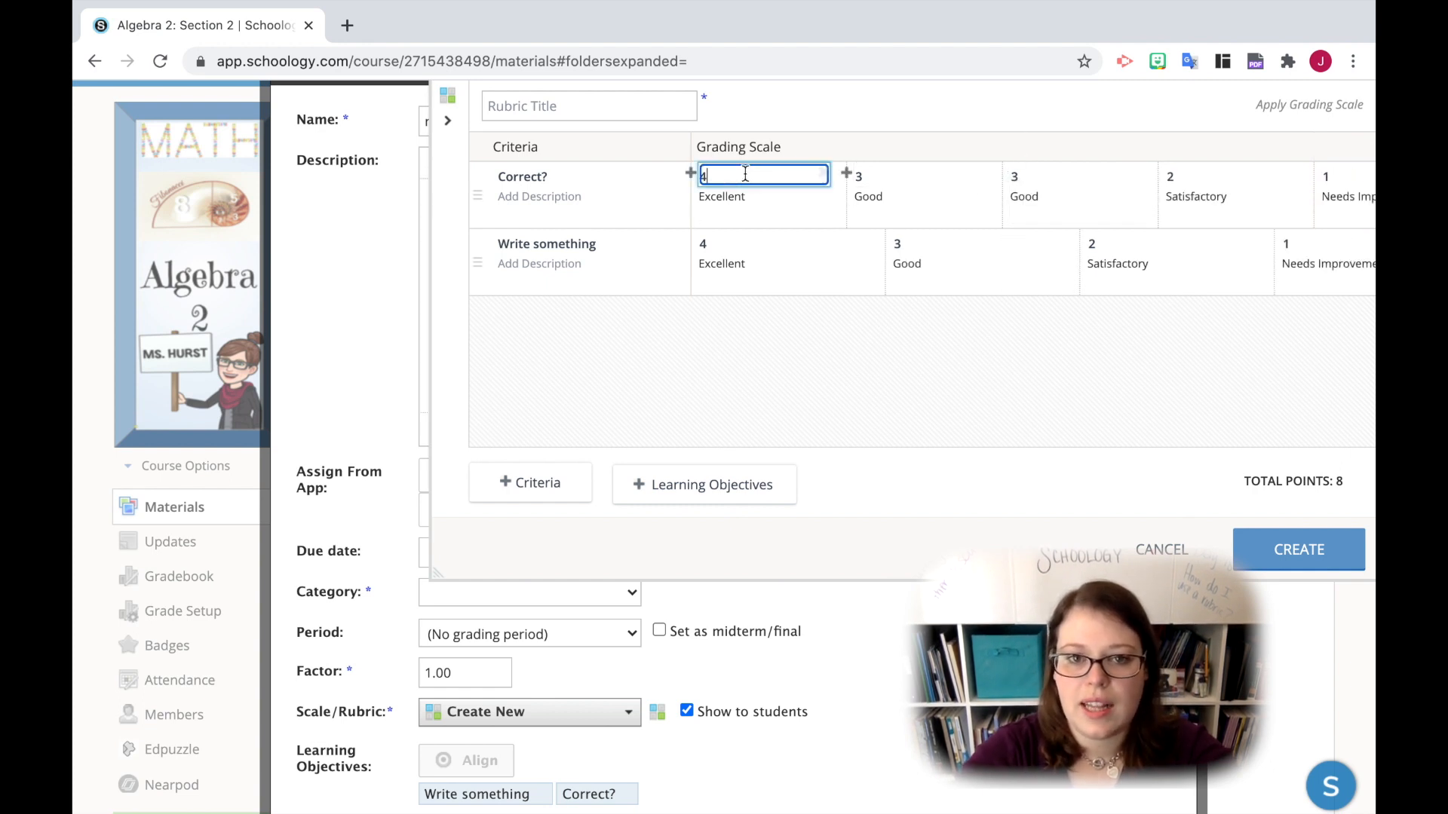
click(1108, 176)
key(BackSpace)
text(2)
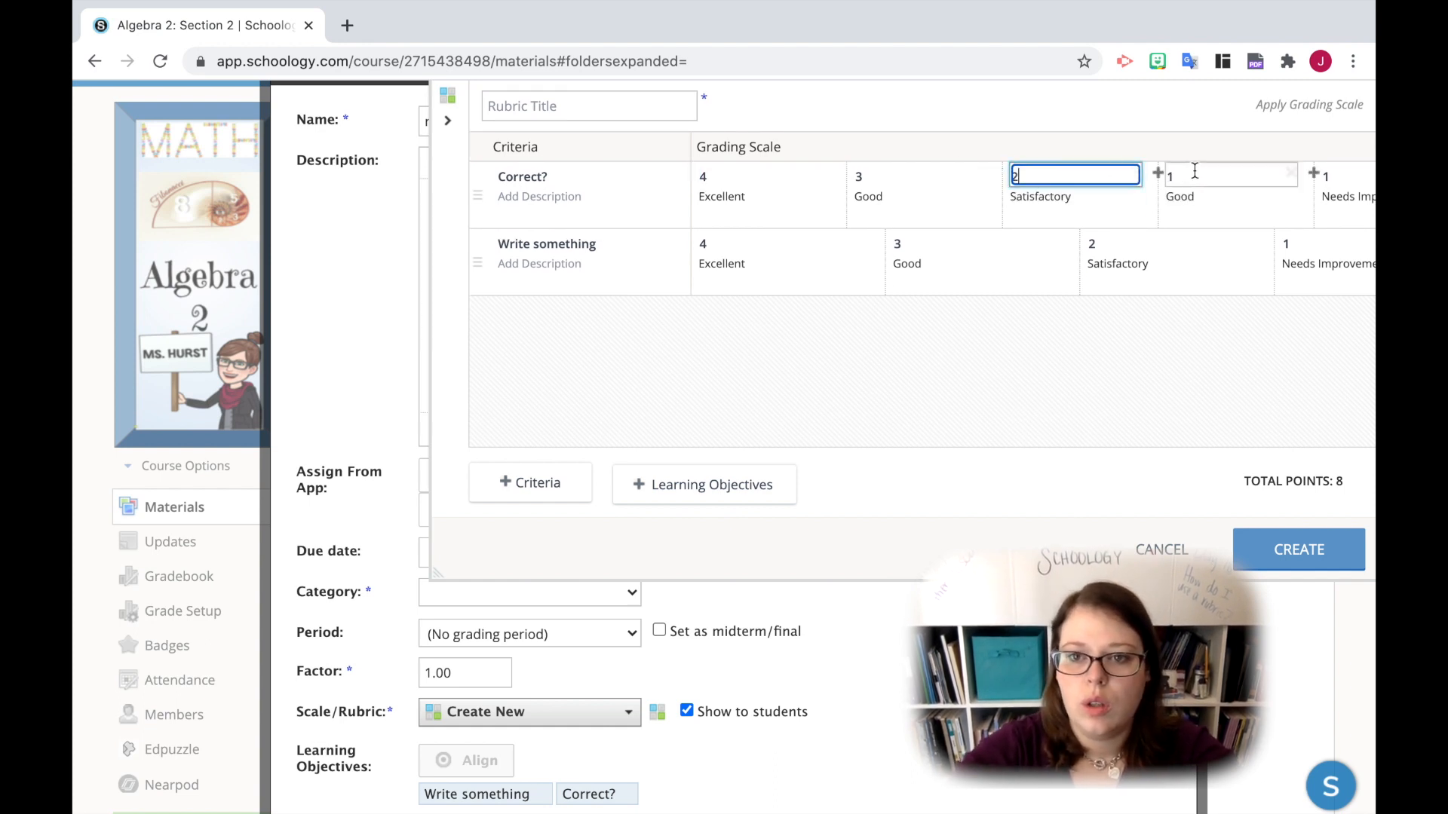
click(1328, 176)
key(BackSpace)
text(0)
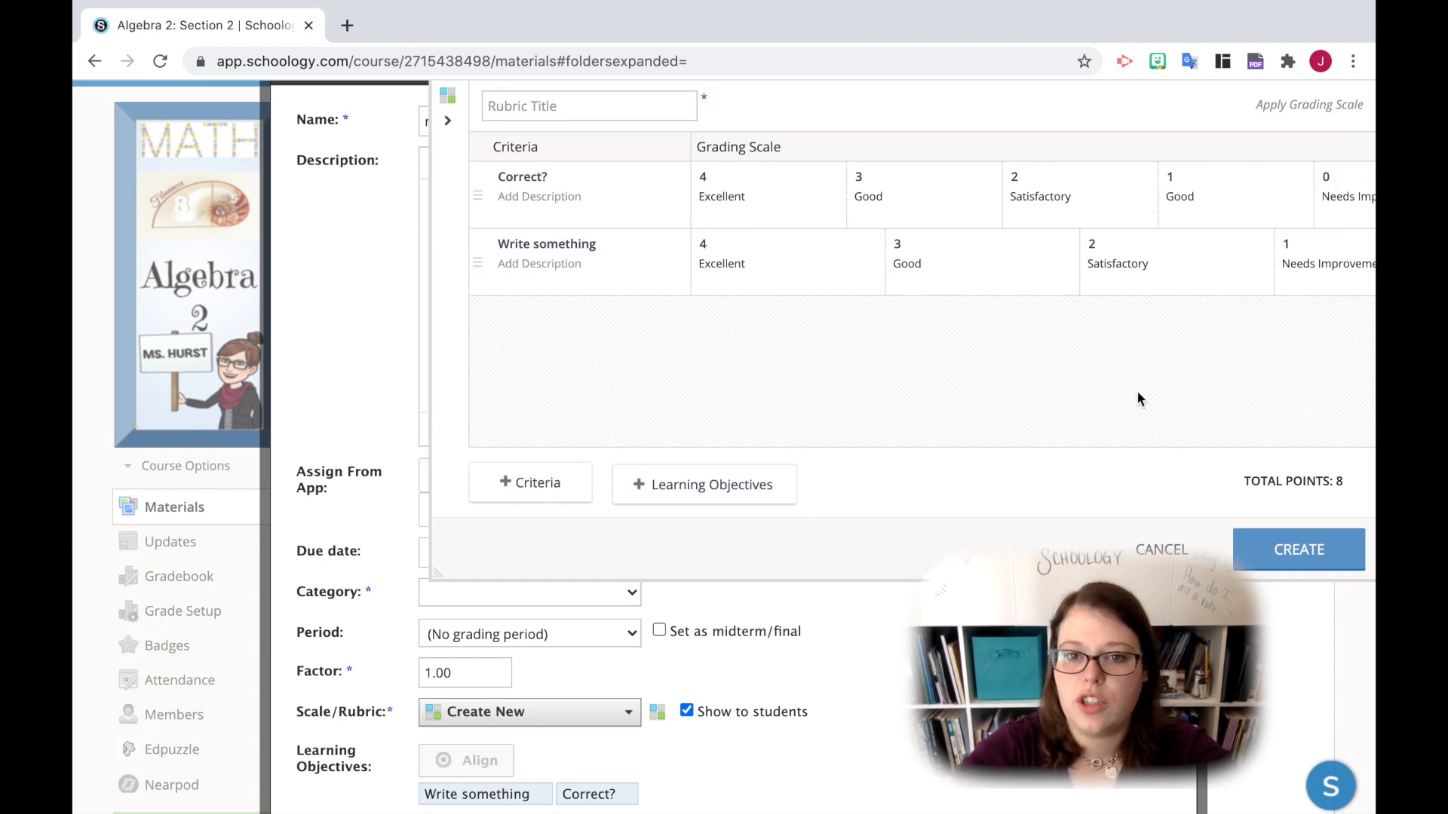
scroll(1139, 400, right, 3)
scroll(1137, 391, left, 3)
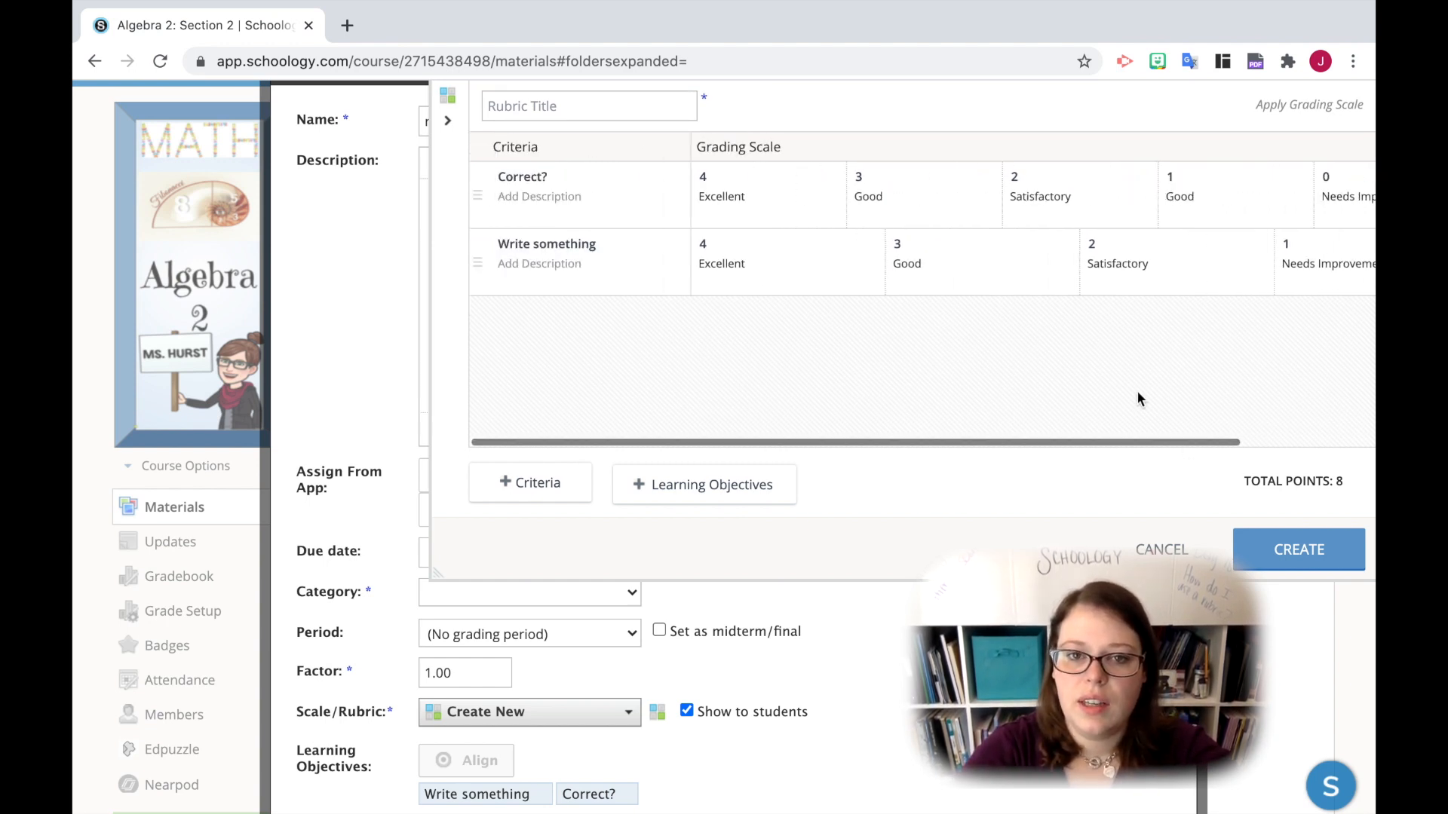
scroll(1137, 391, right, 5)
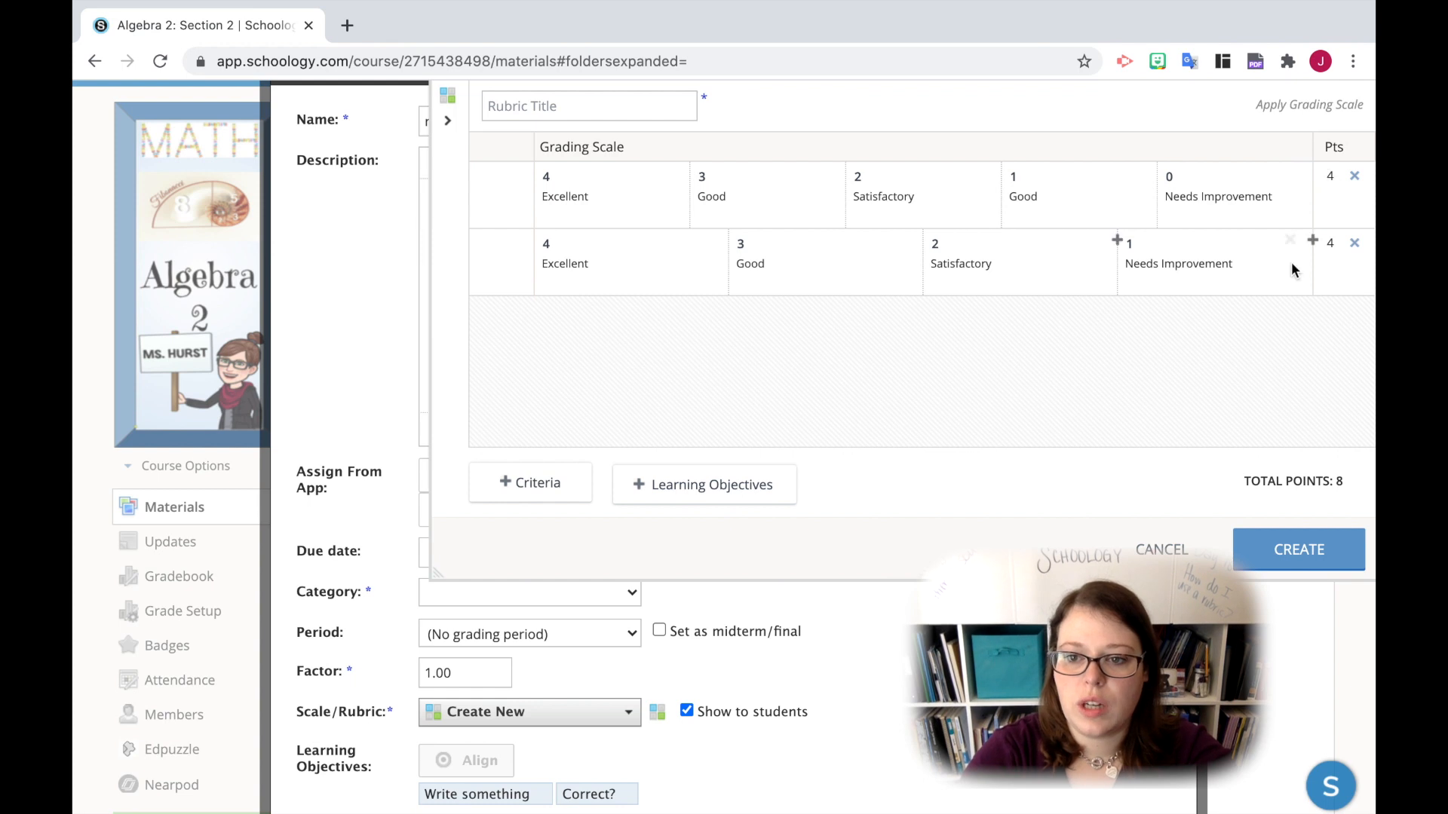
- Add the Common Core English Language Arts Grade 1 writing objective CCSS.ELA-Literacy.W.1.5 to the rubric
scroll(1024, 383, left, 5)
click(682, 489)
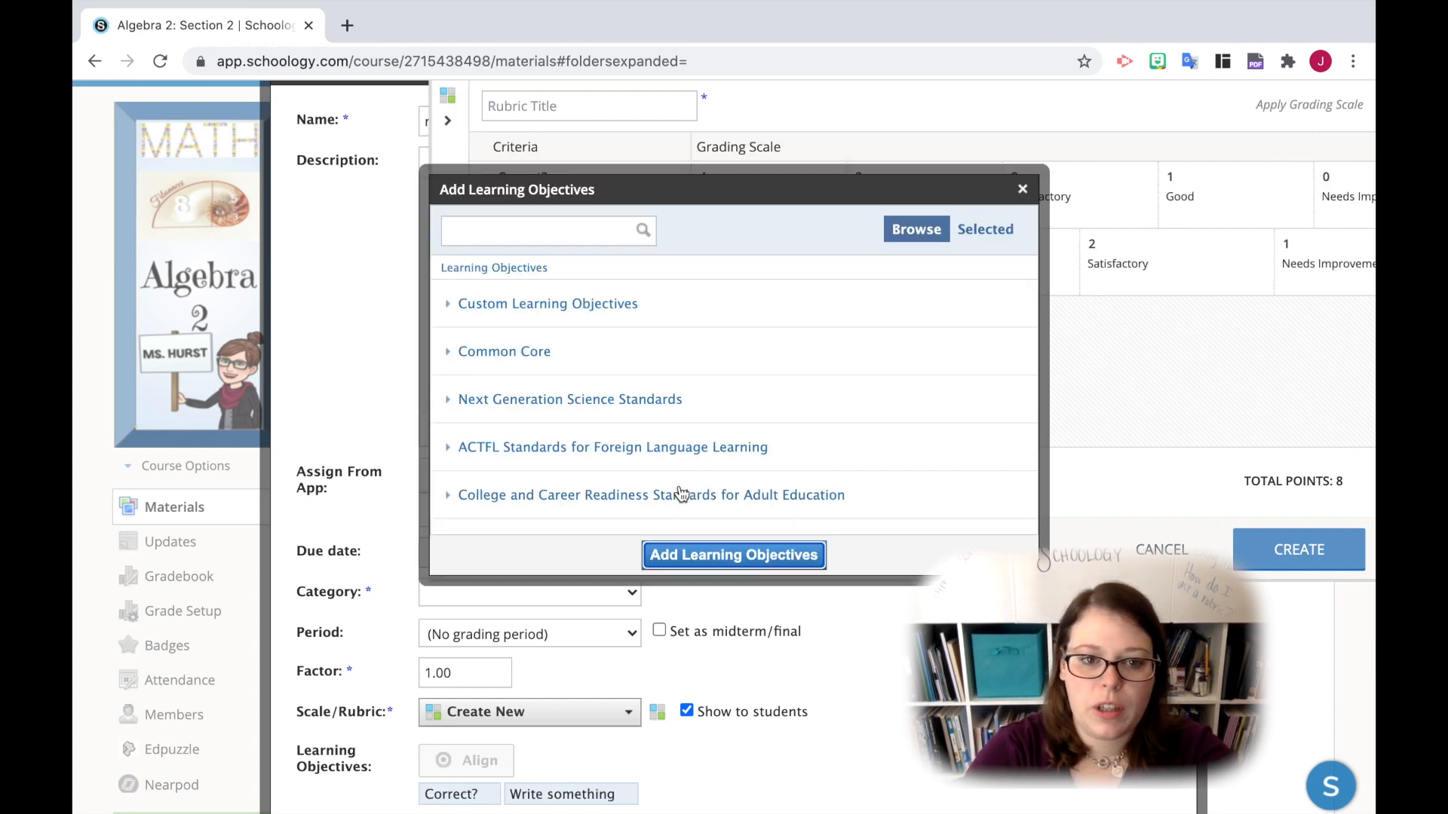
click(526, 353)
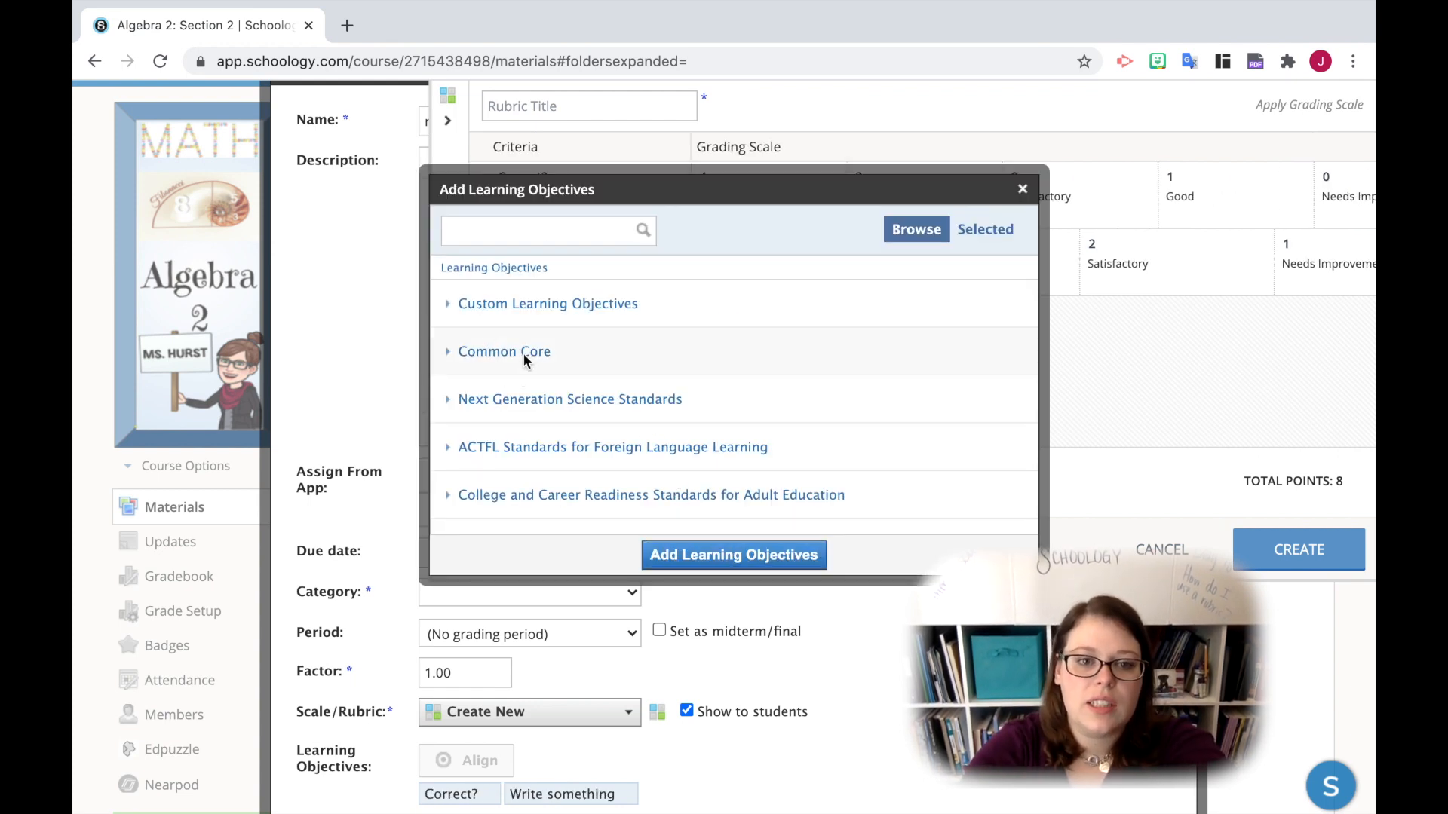
click(502, 305)
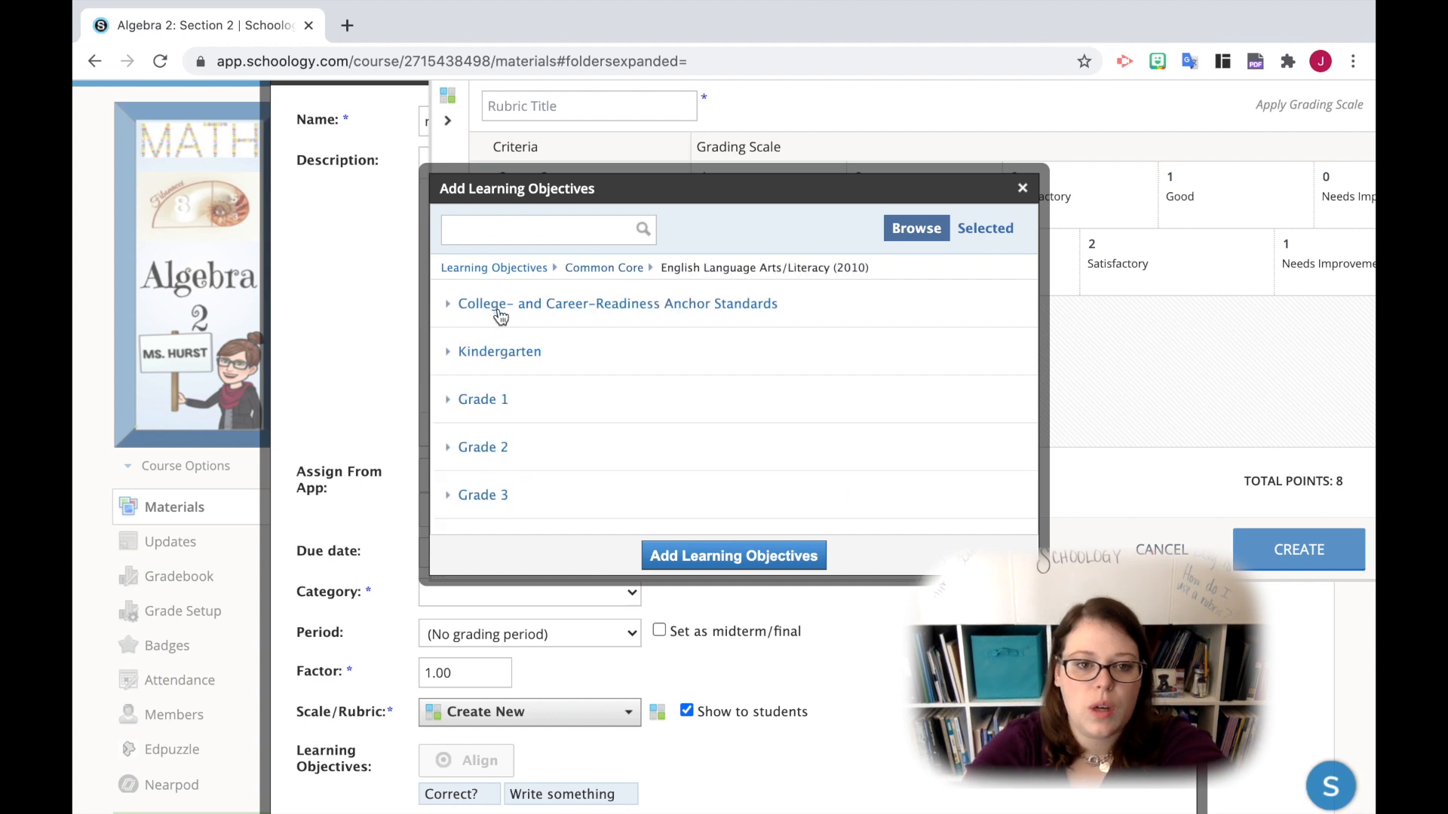
click(499, 401)
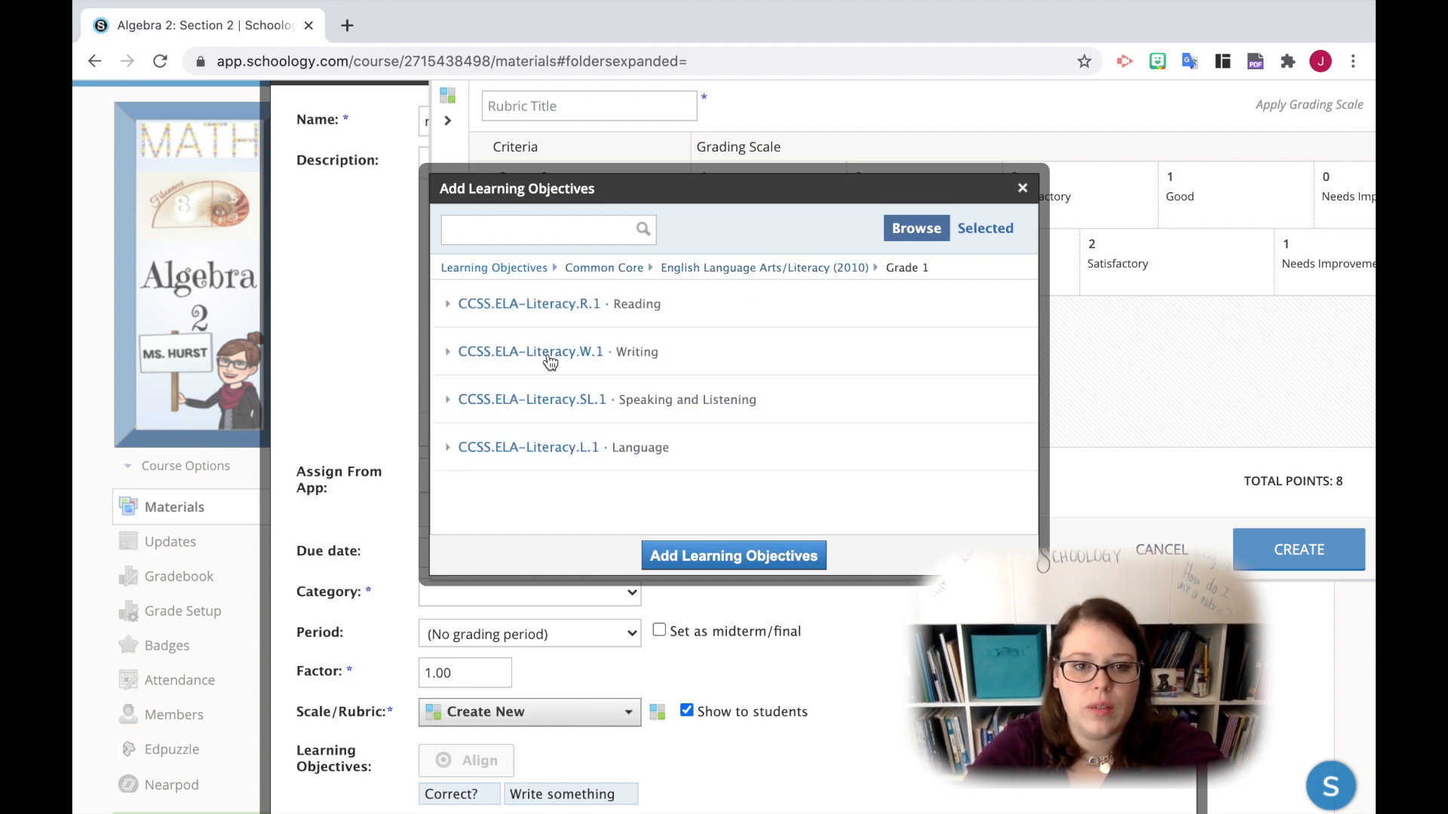
click(549, 357)
click(521, 368)
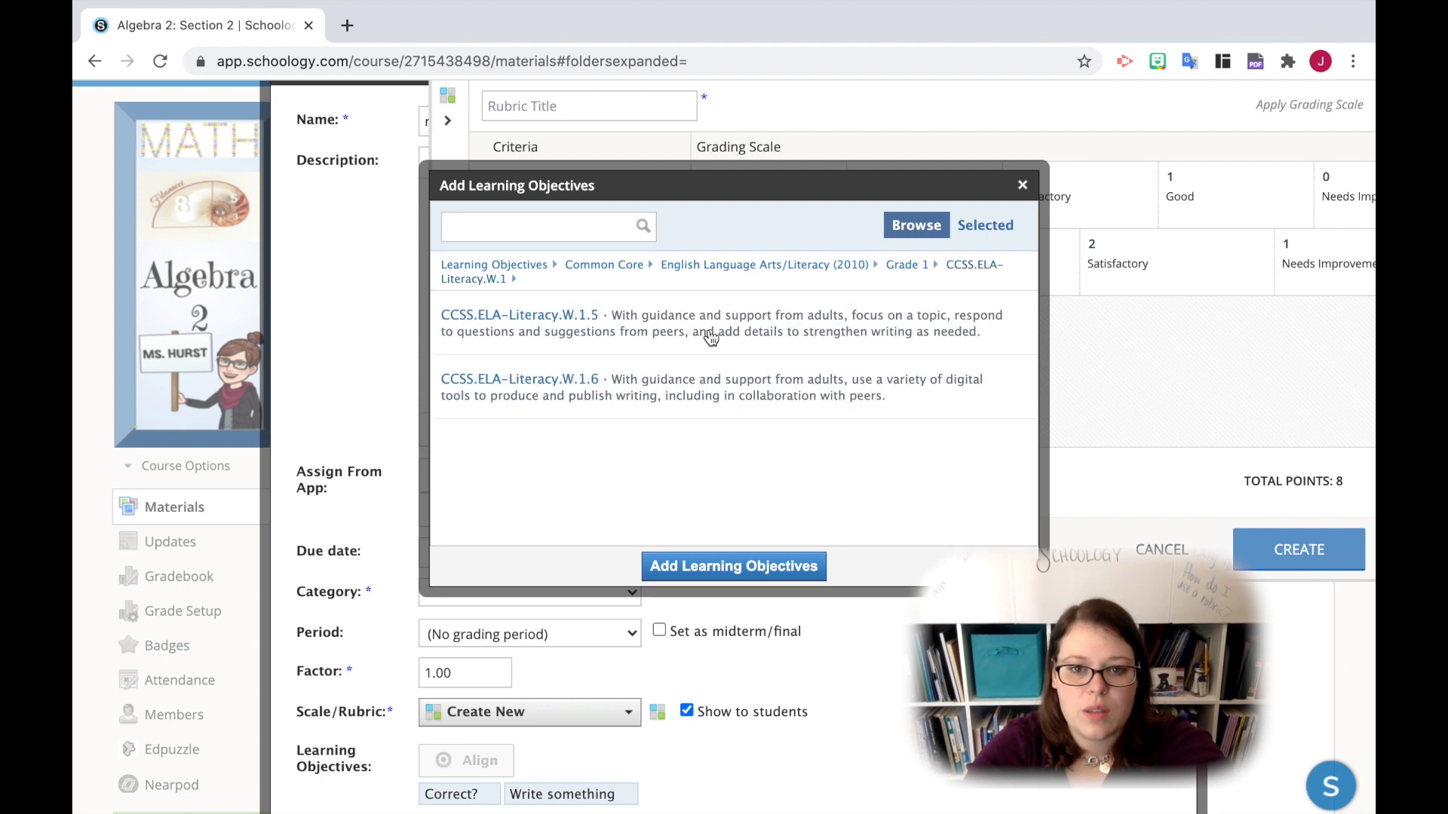
click(711, 338)
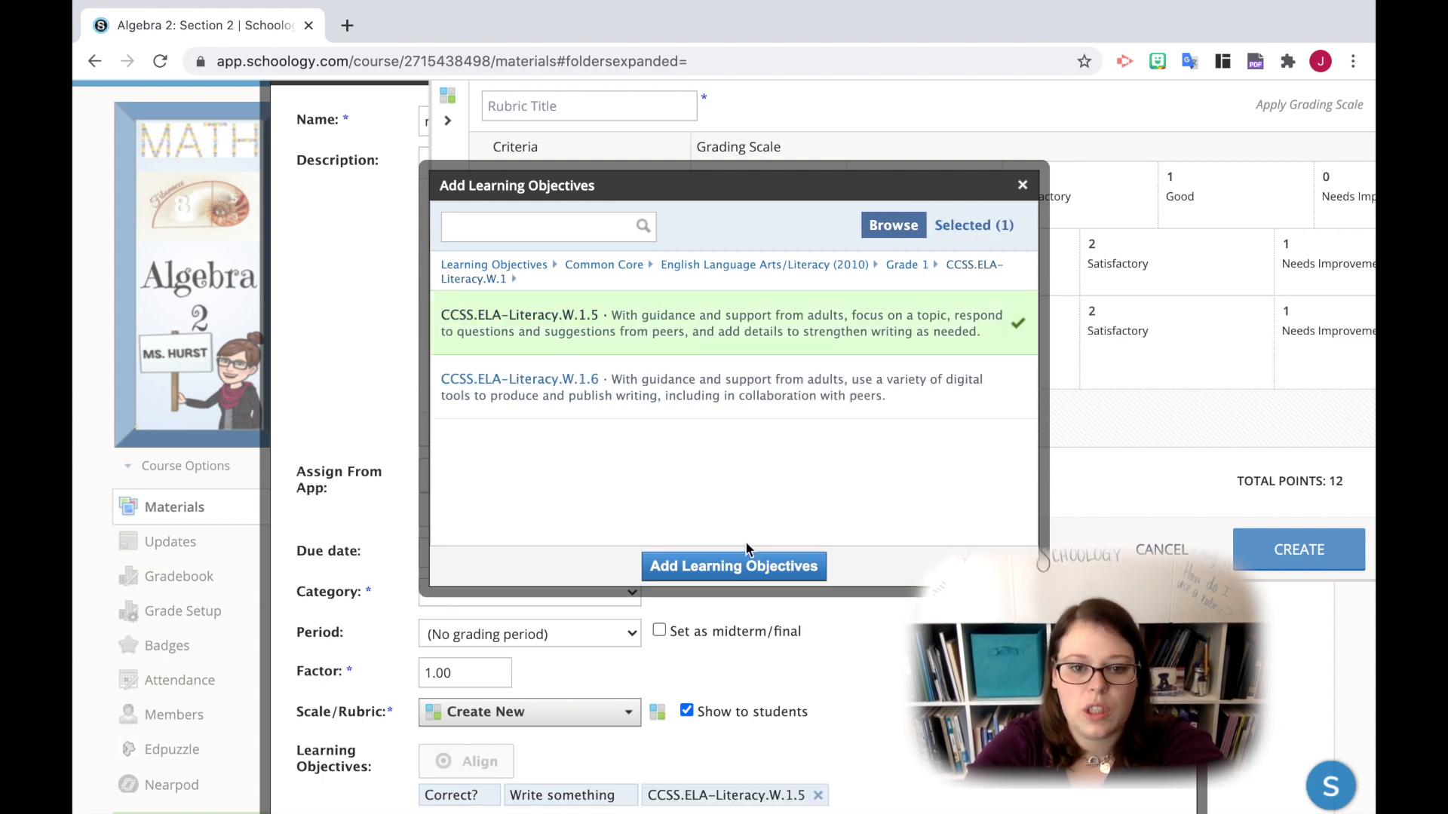
click(731, 564)
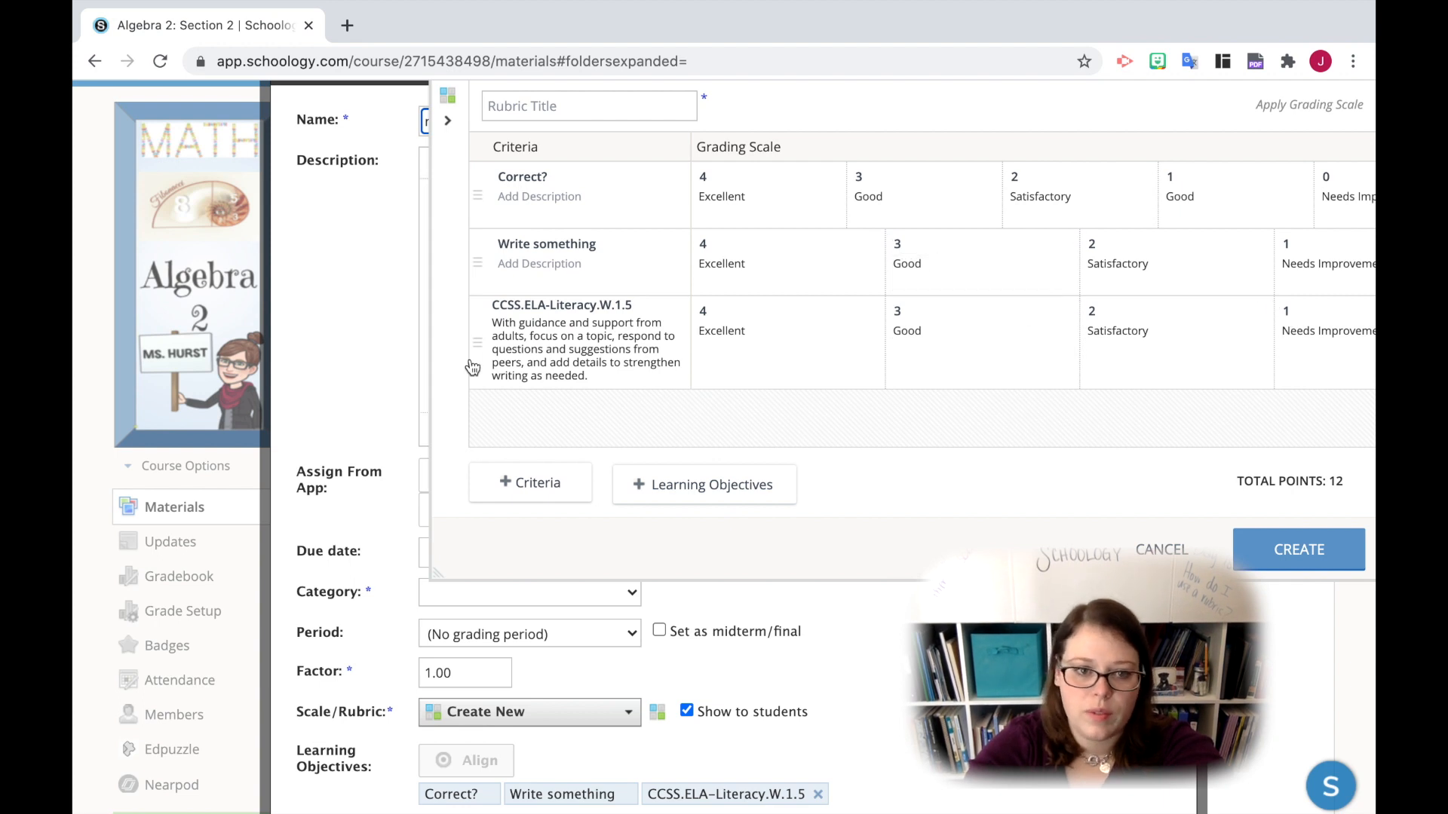
- Move the CCSS.ELA-Literacy.W.1.5 criterion to the first row of the rubric
drag(478, 350, 481, 181)
scroll(950, 370, right, 5)
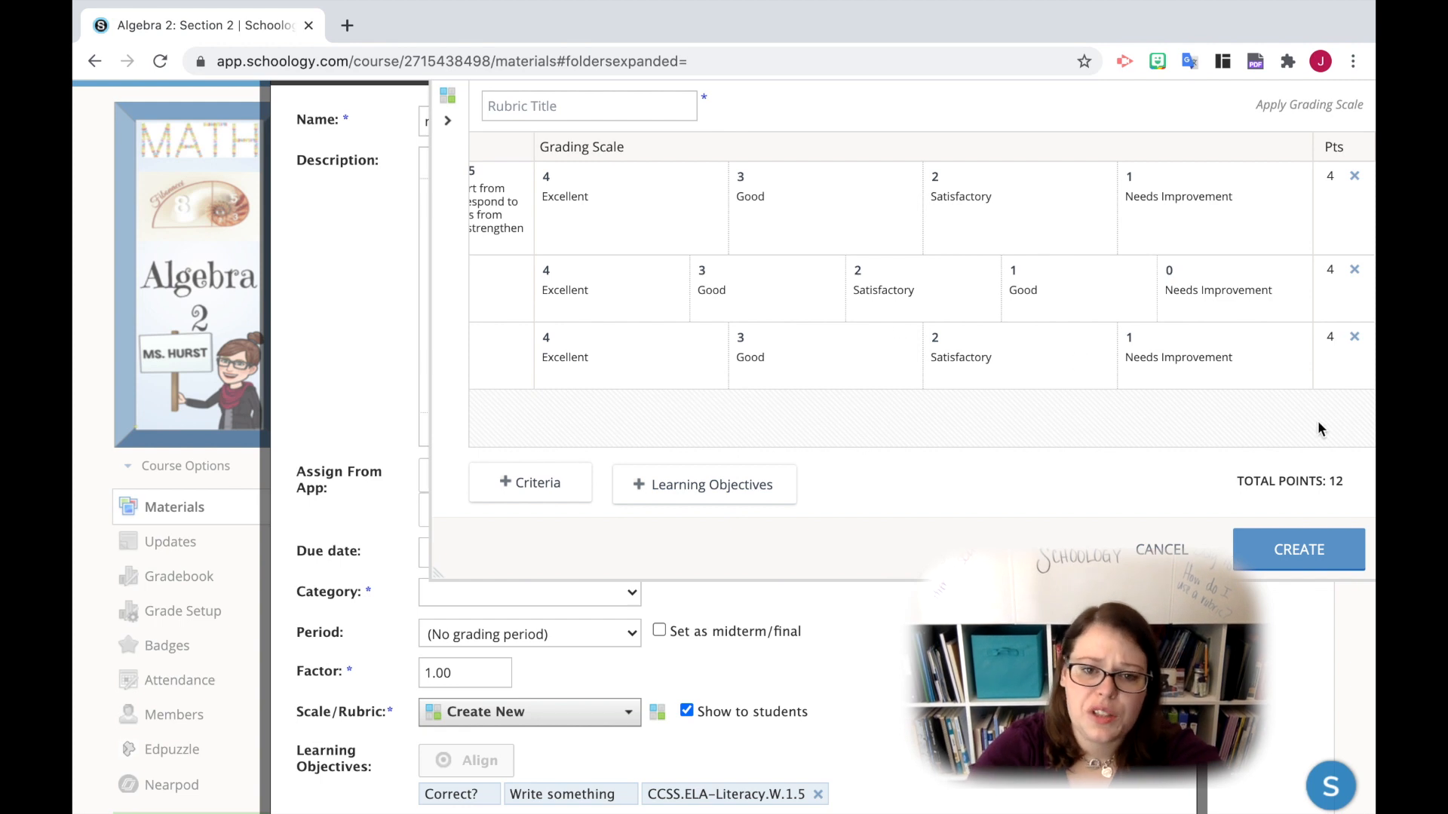
scroll(1104, 482, up, 1)
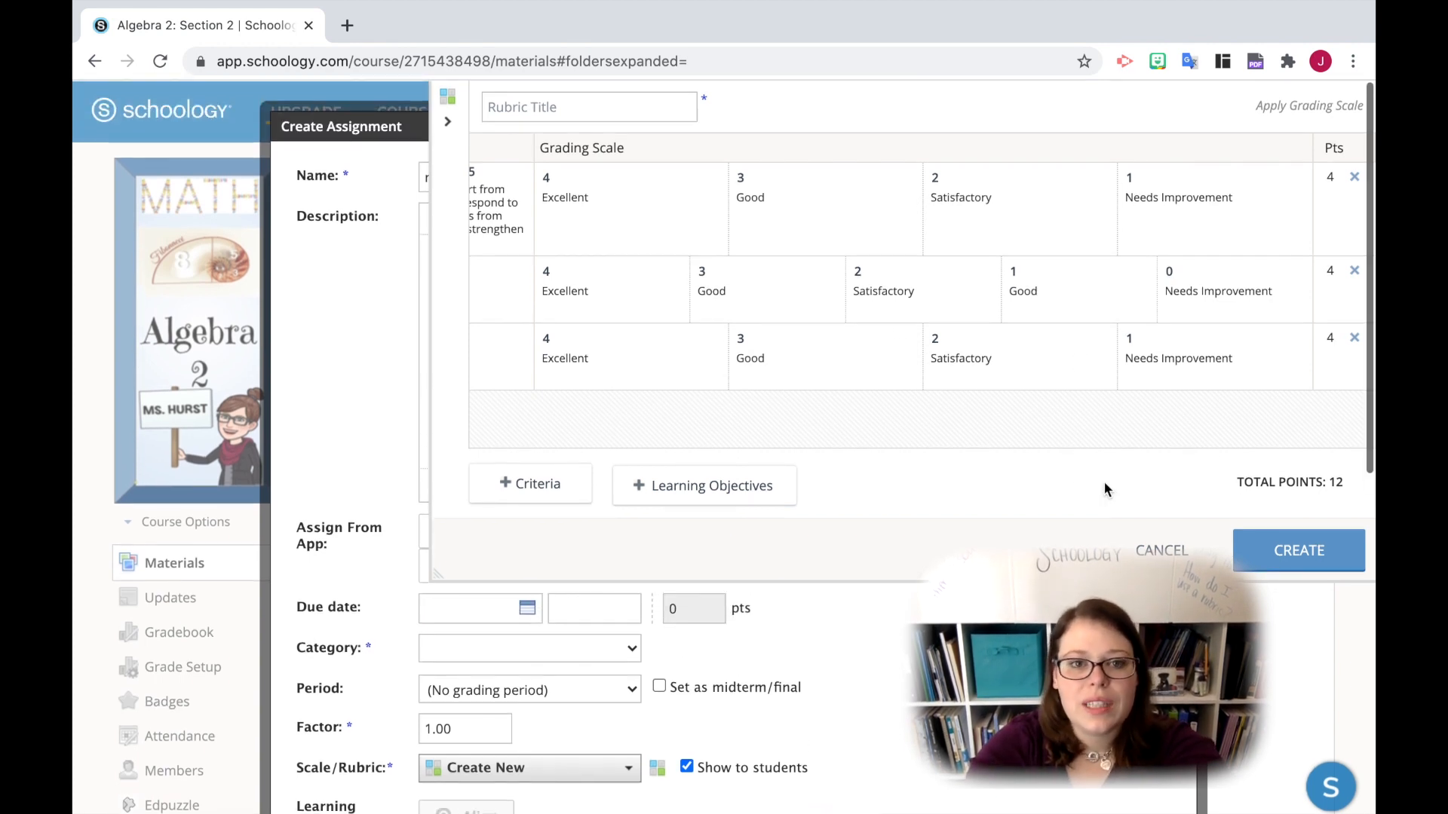
- Title the rubric "Rubric Example" and create it
click(548, 107)
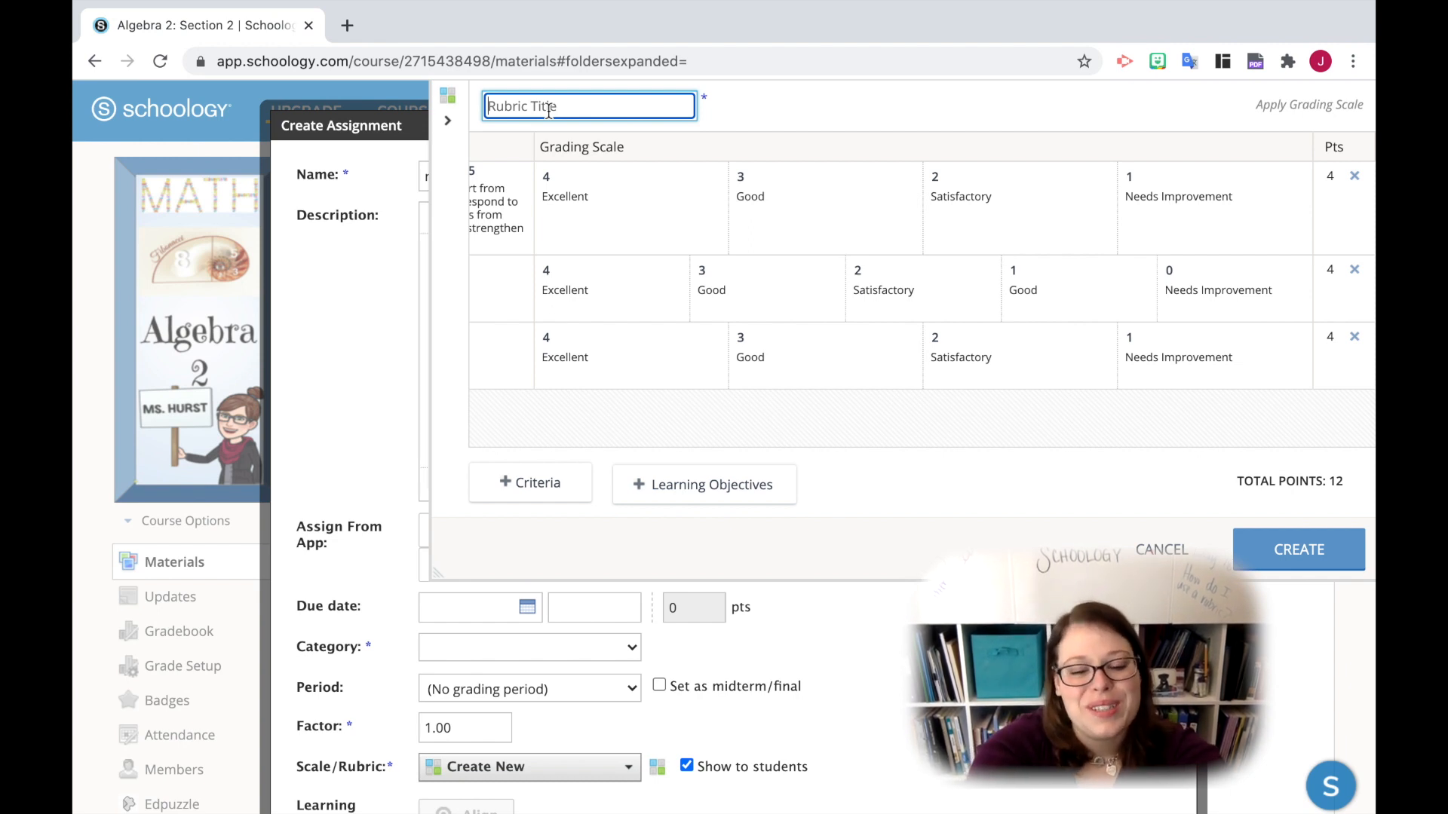
text(Ru)
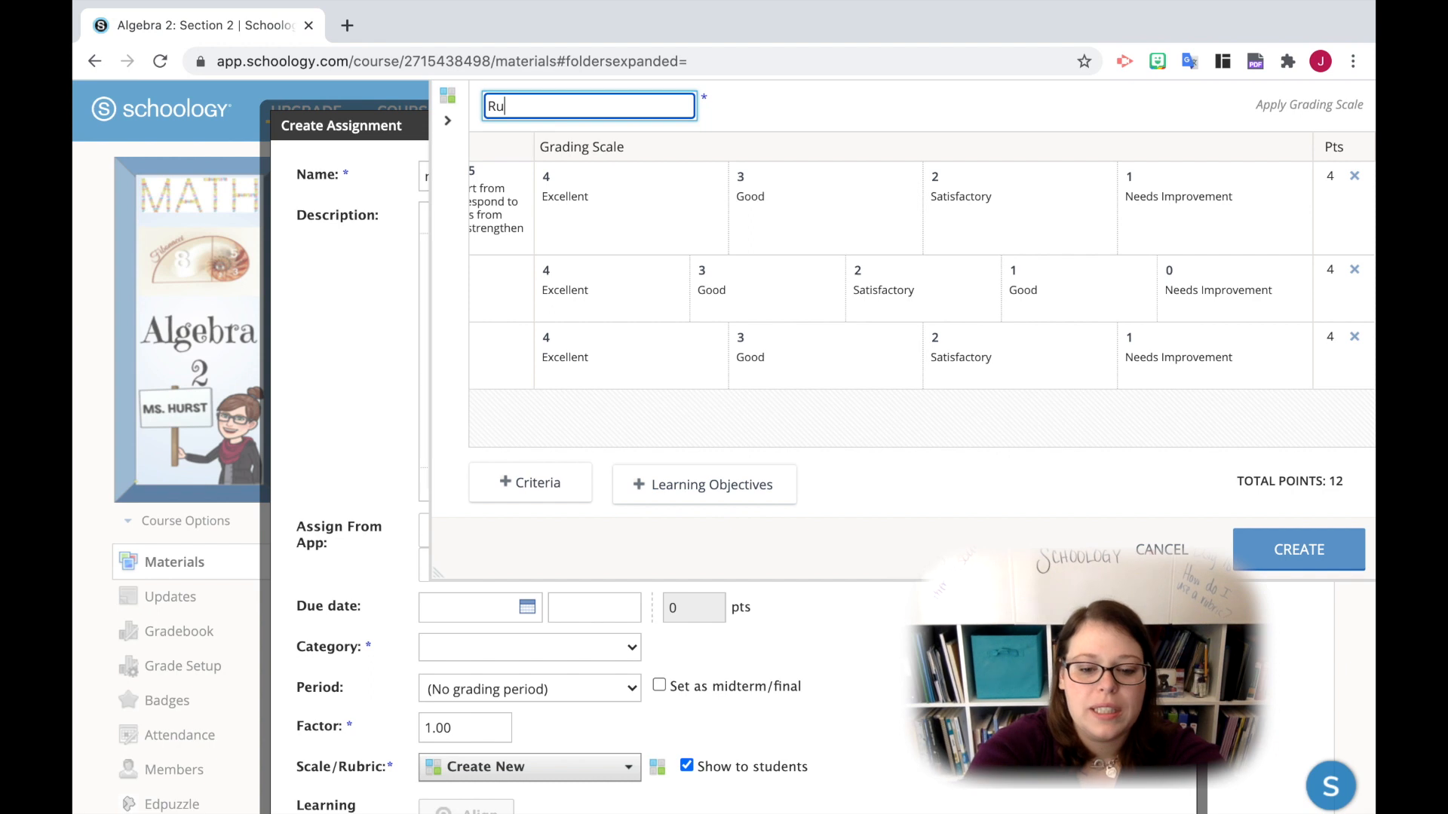
text(bric Example)
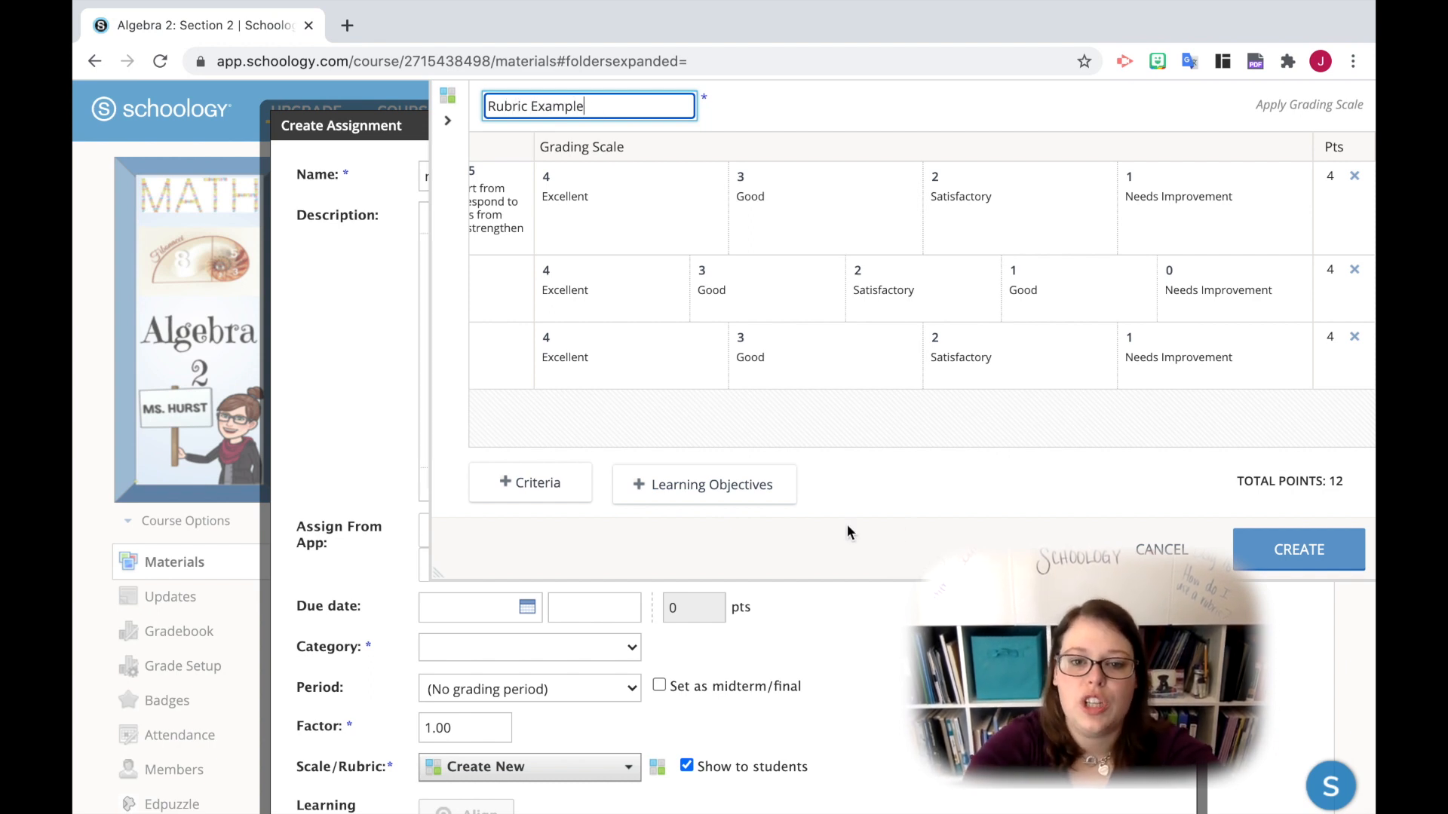
click(1294, 549)
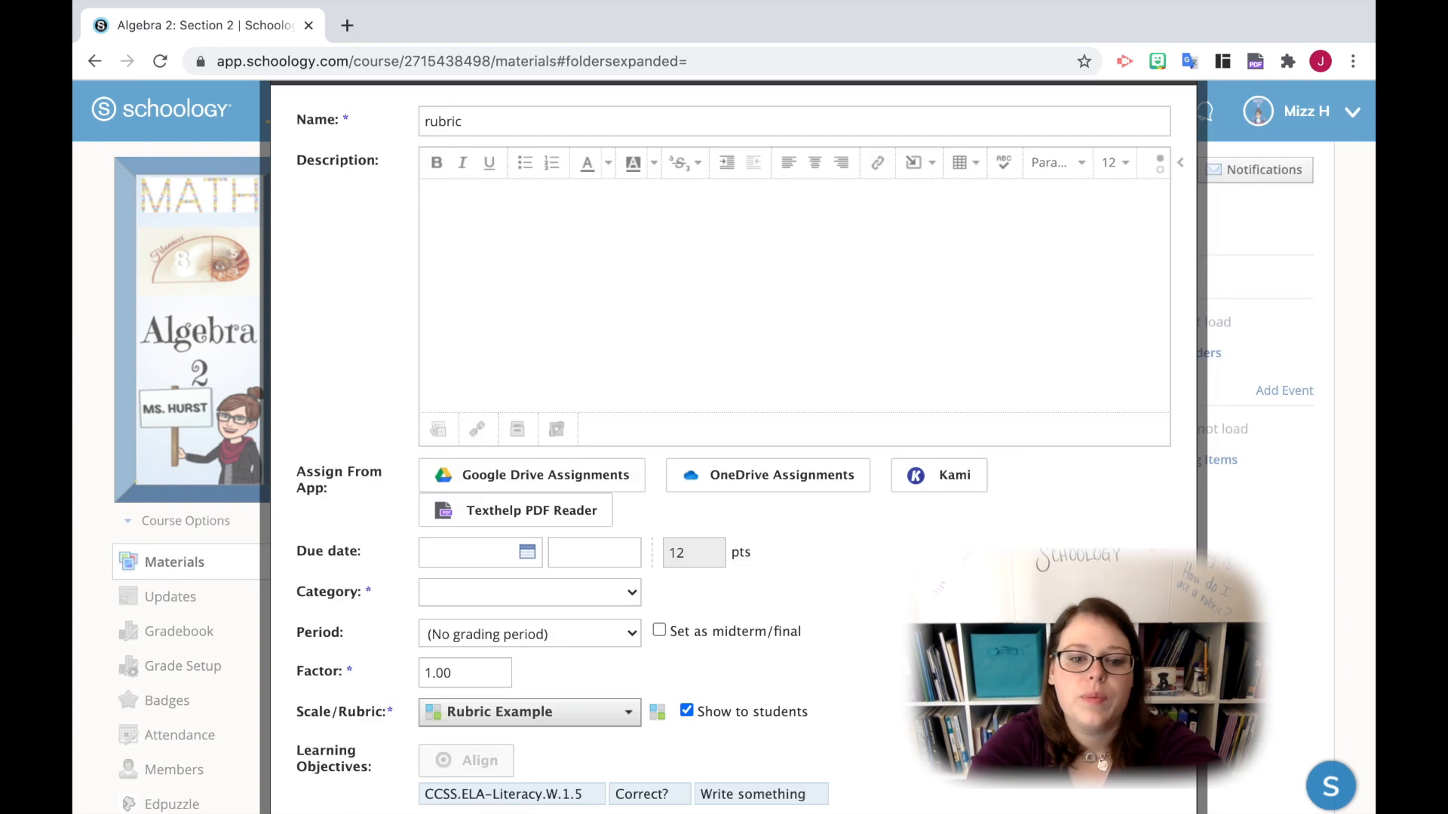
- Set the assignment's category to Formative and enter "Do this" as its description
click(623, 592)
click(586, 640)
click(720, 301)
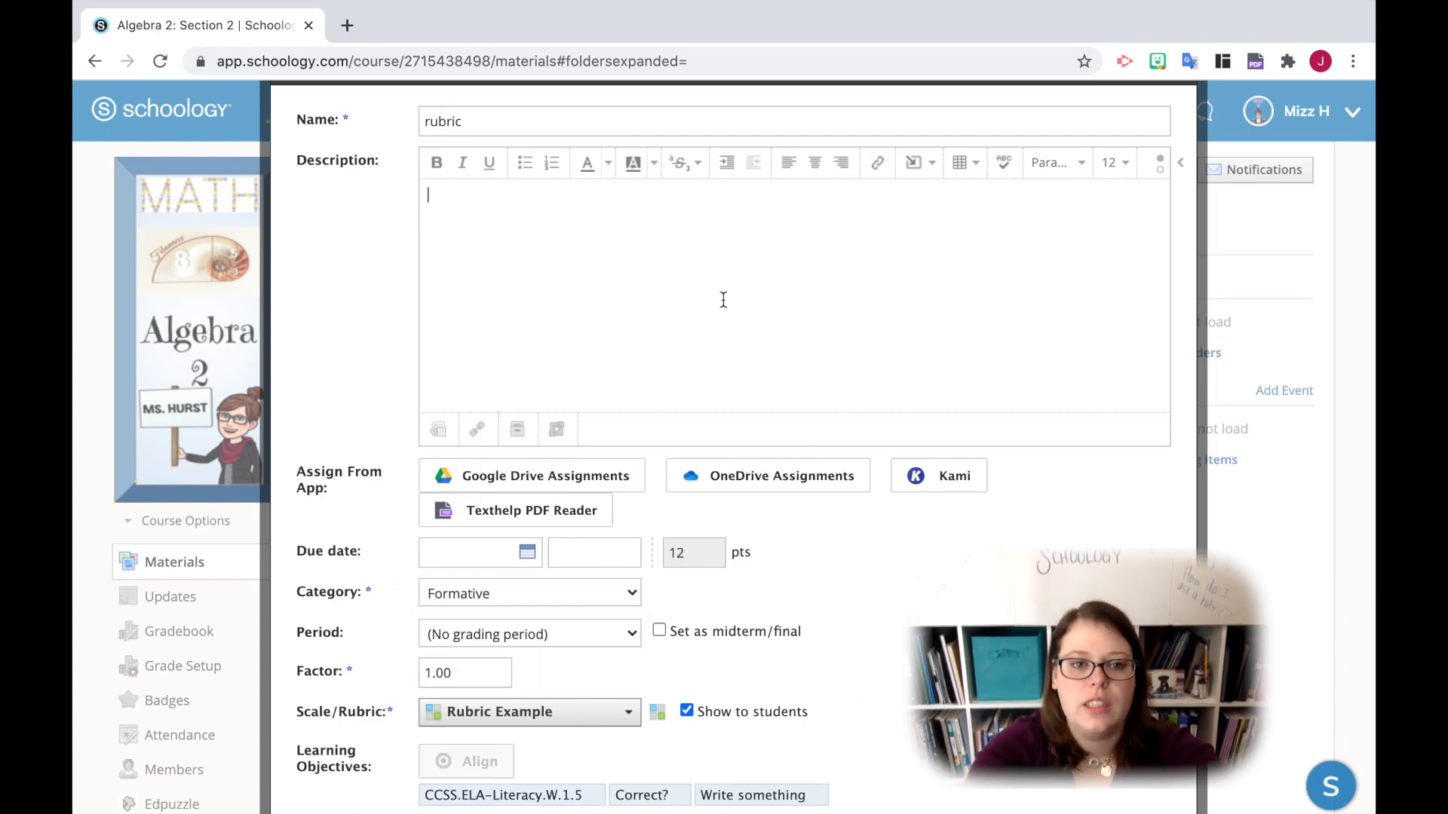
text(Do this)
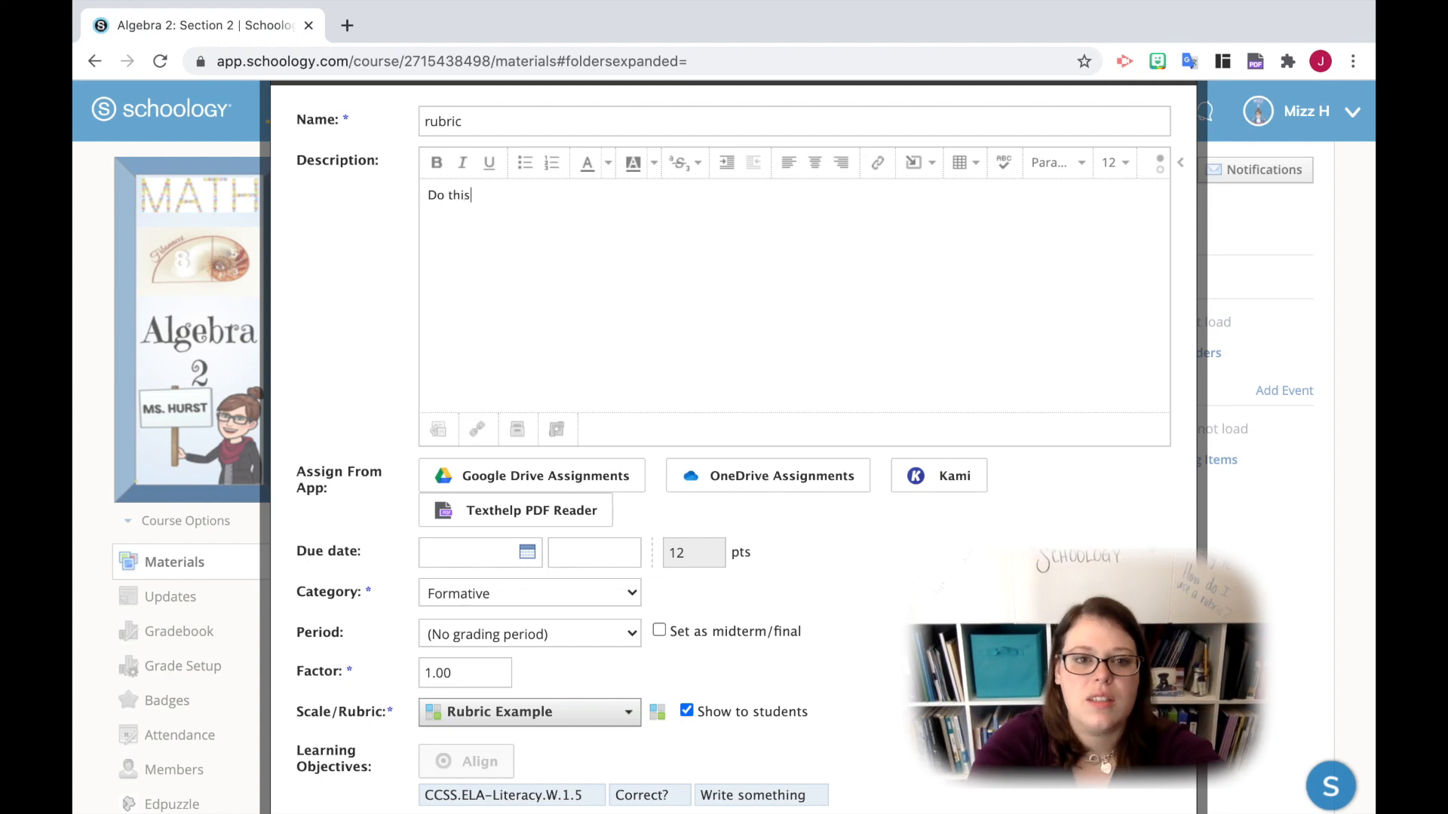
- Turn off comments for the assignment and create it without a due date
scroll(763, 438, down, 3)
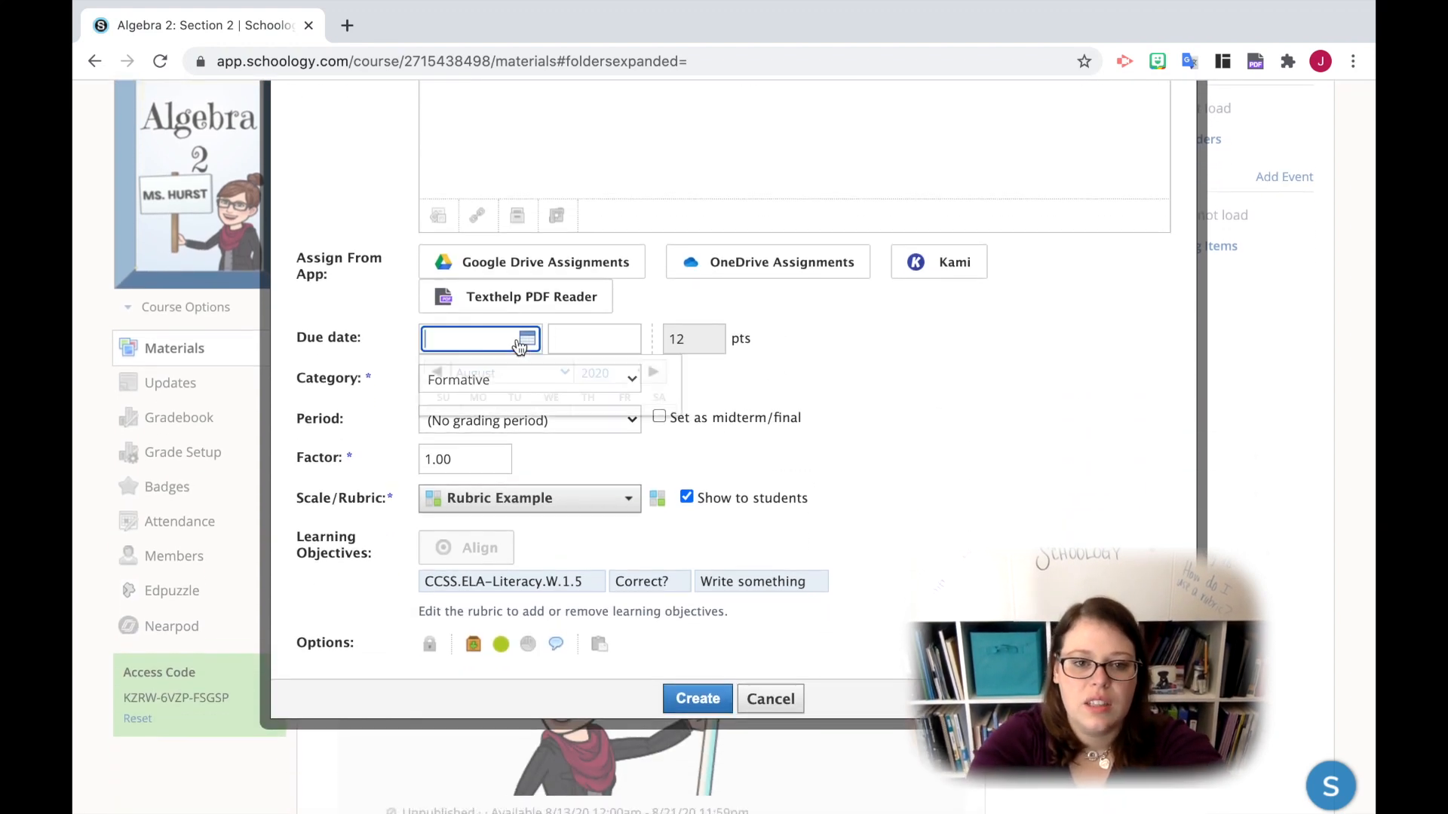
click(519, 343)
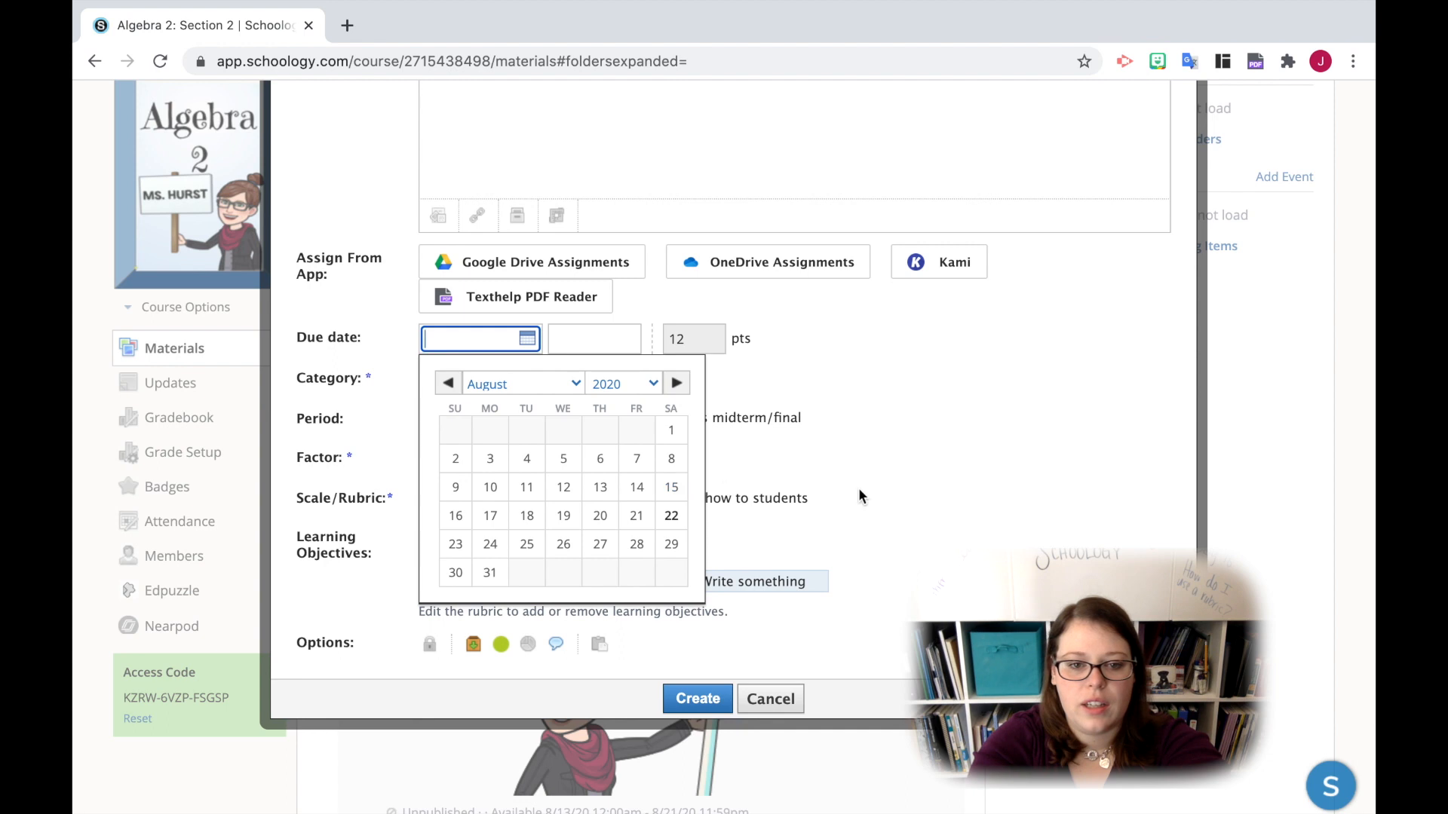
click(837, 482)
click(558, 646)
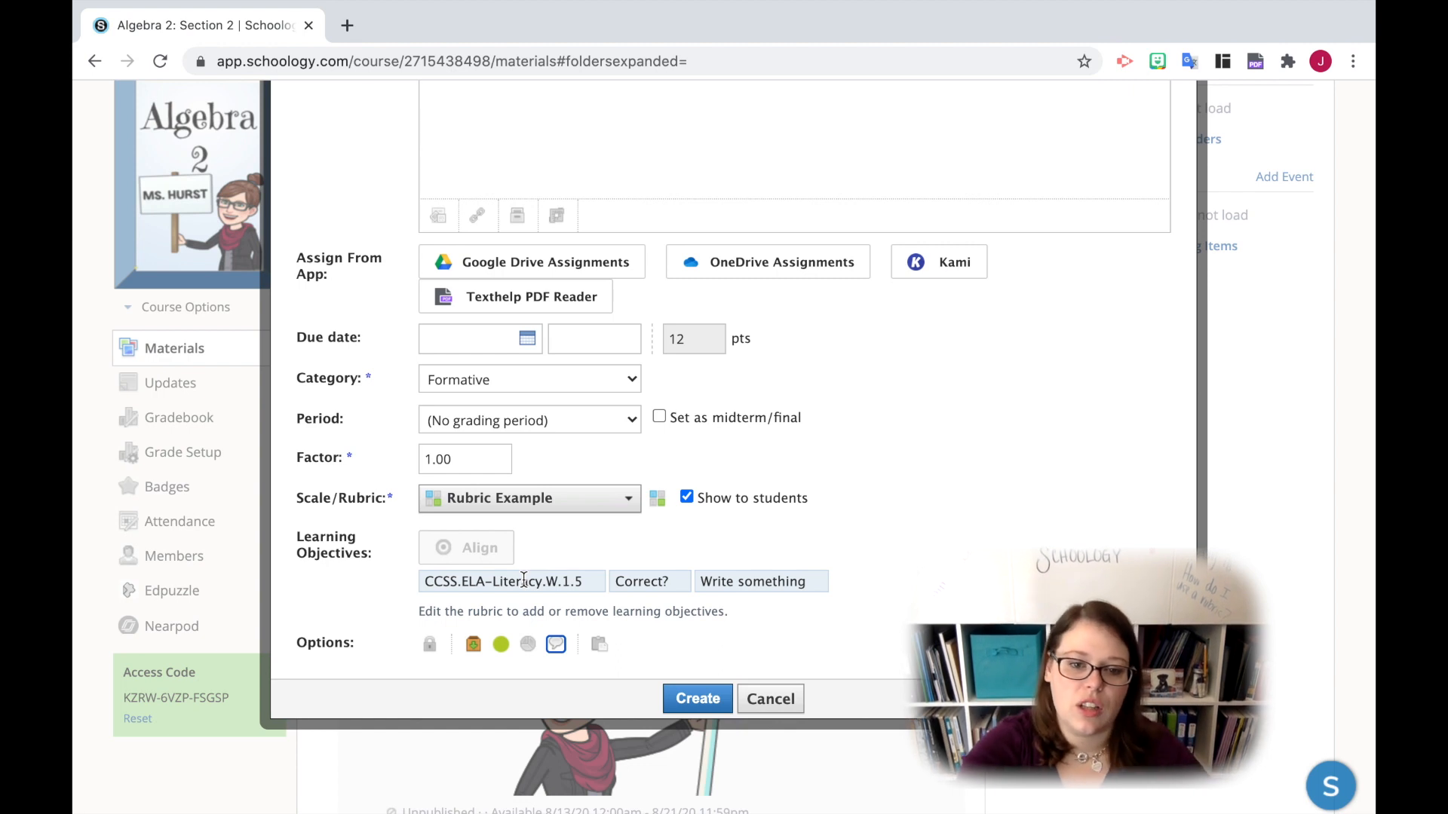
click(716, 702)
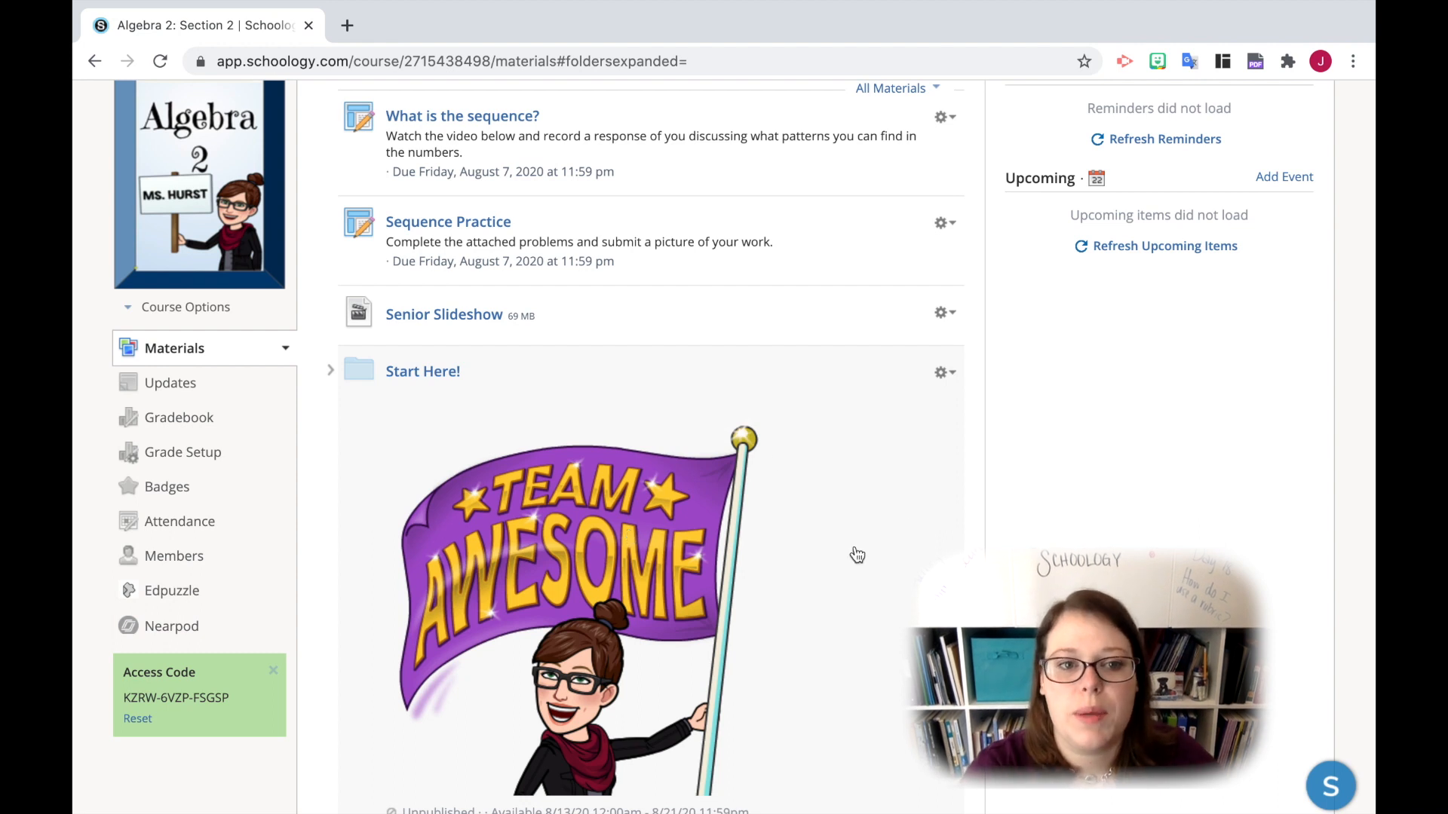
- Check the home page reminders for assignments with ungraded submissions
scroll(857, 555, down, 1)
scroll(858, 556, down, 6)
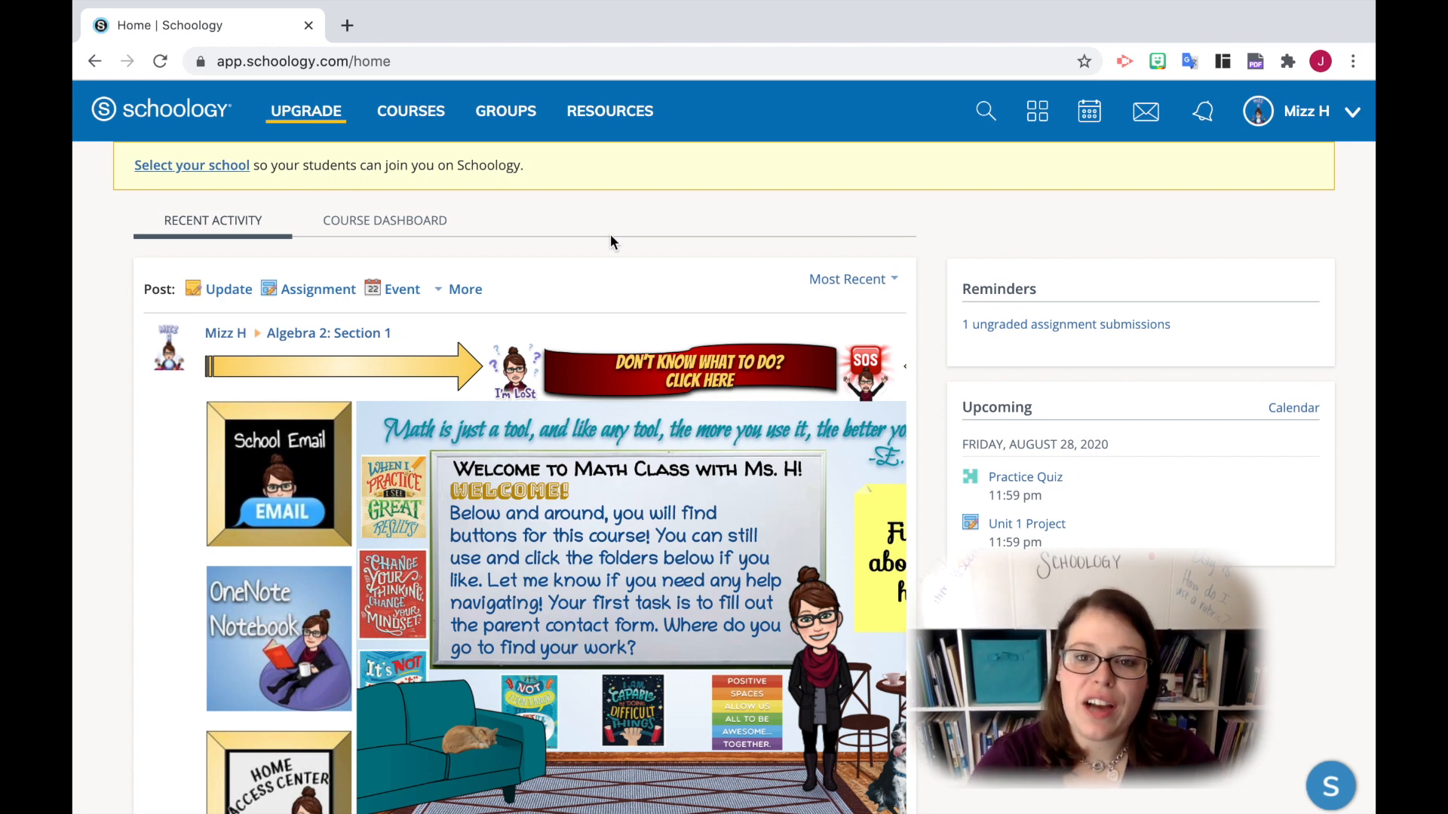
click(1041, 325)
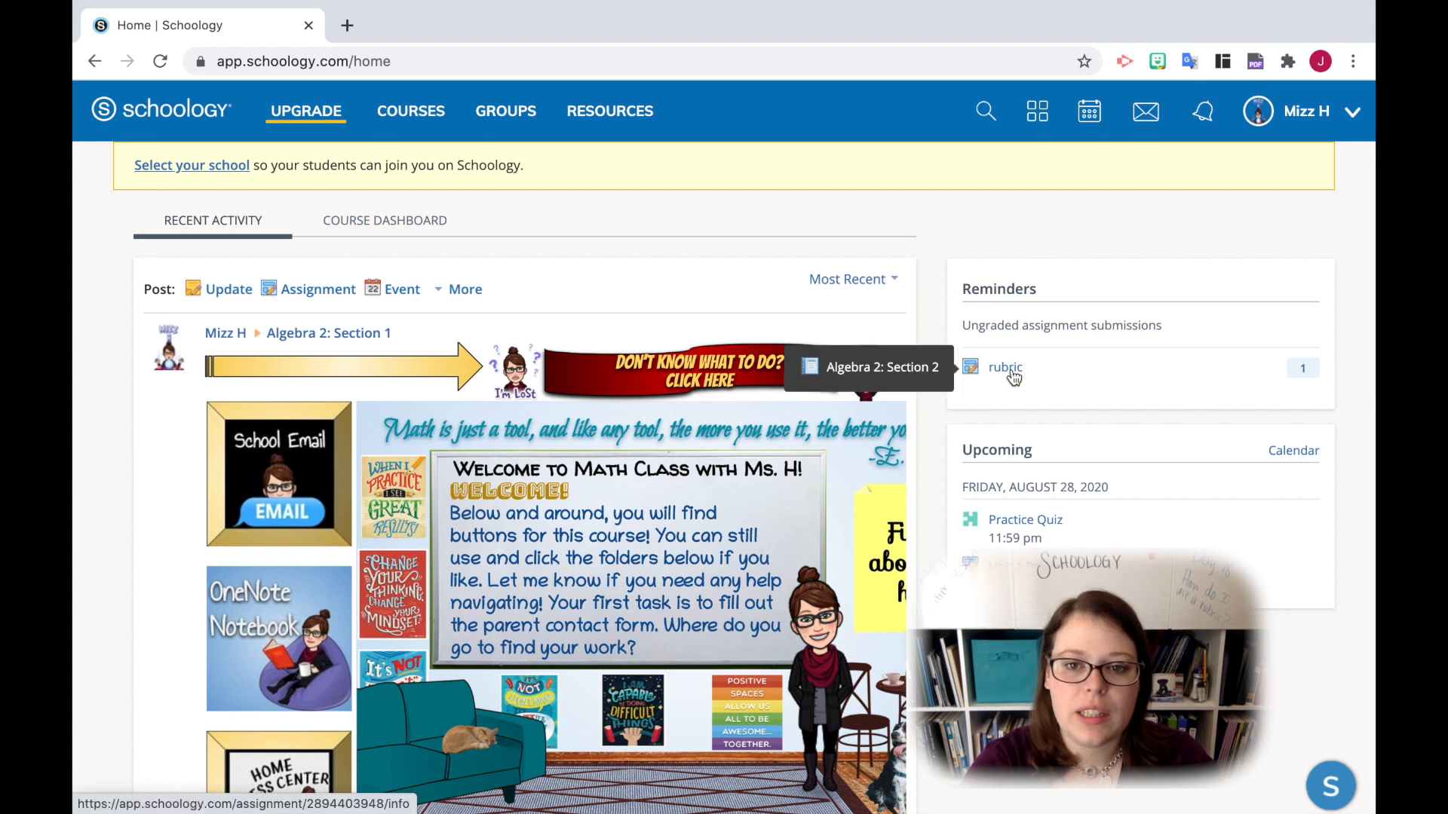
- Go to the Algebra 2: Section 2 course, refresh its reminders, and open the ungraded "rubric" assignment from them
click(411, 111)
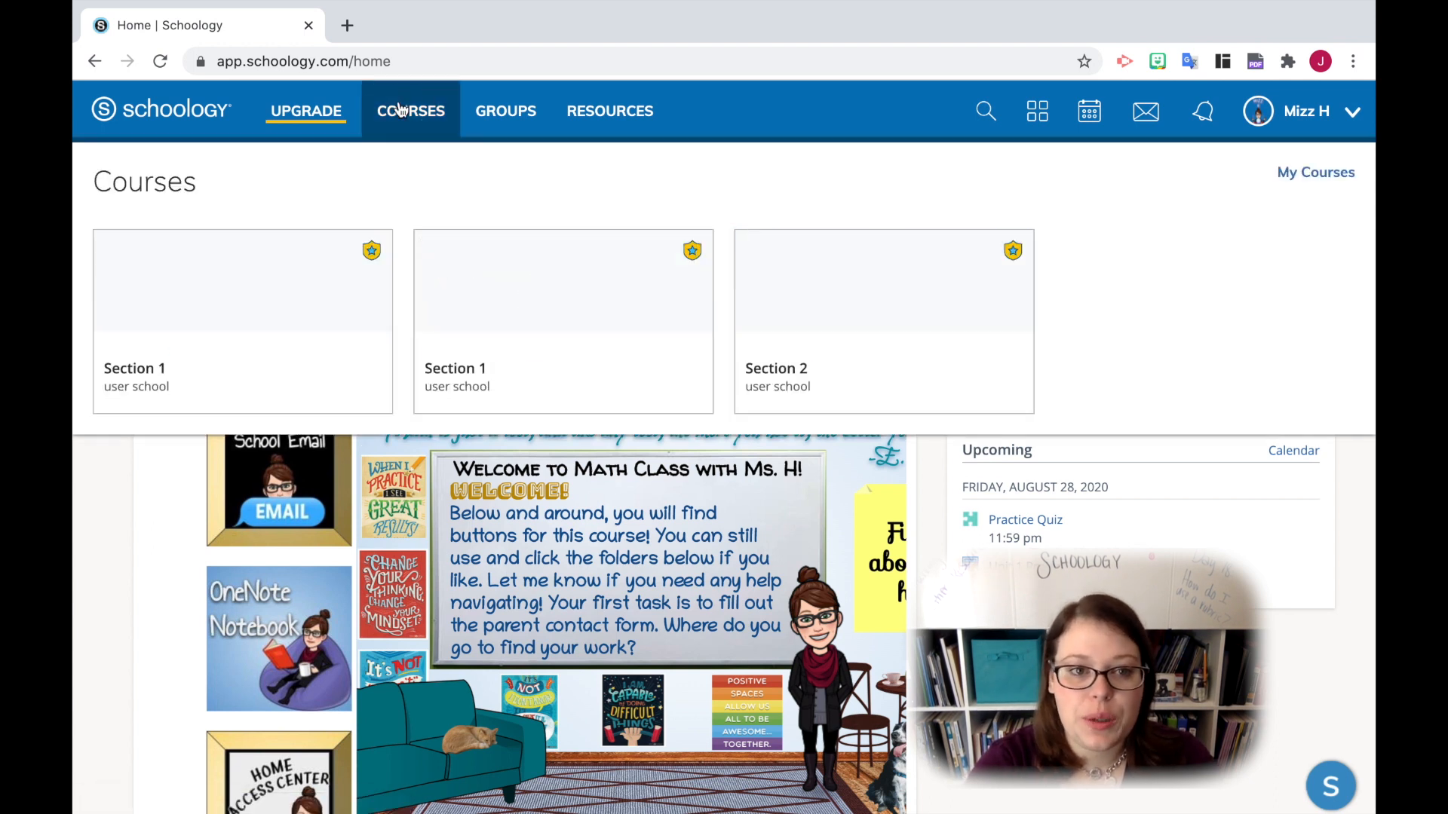
click(826, 366)
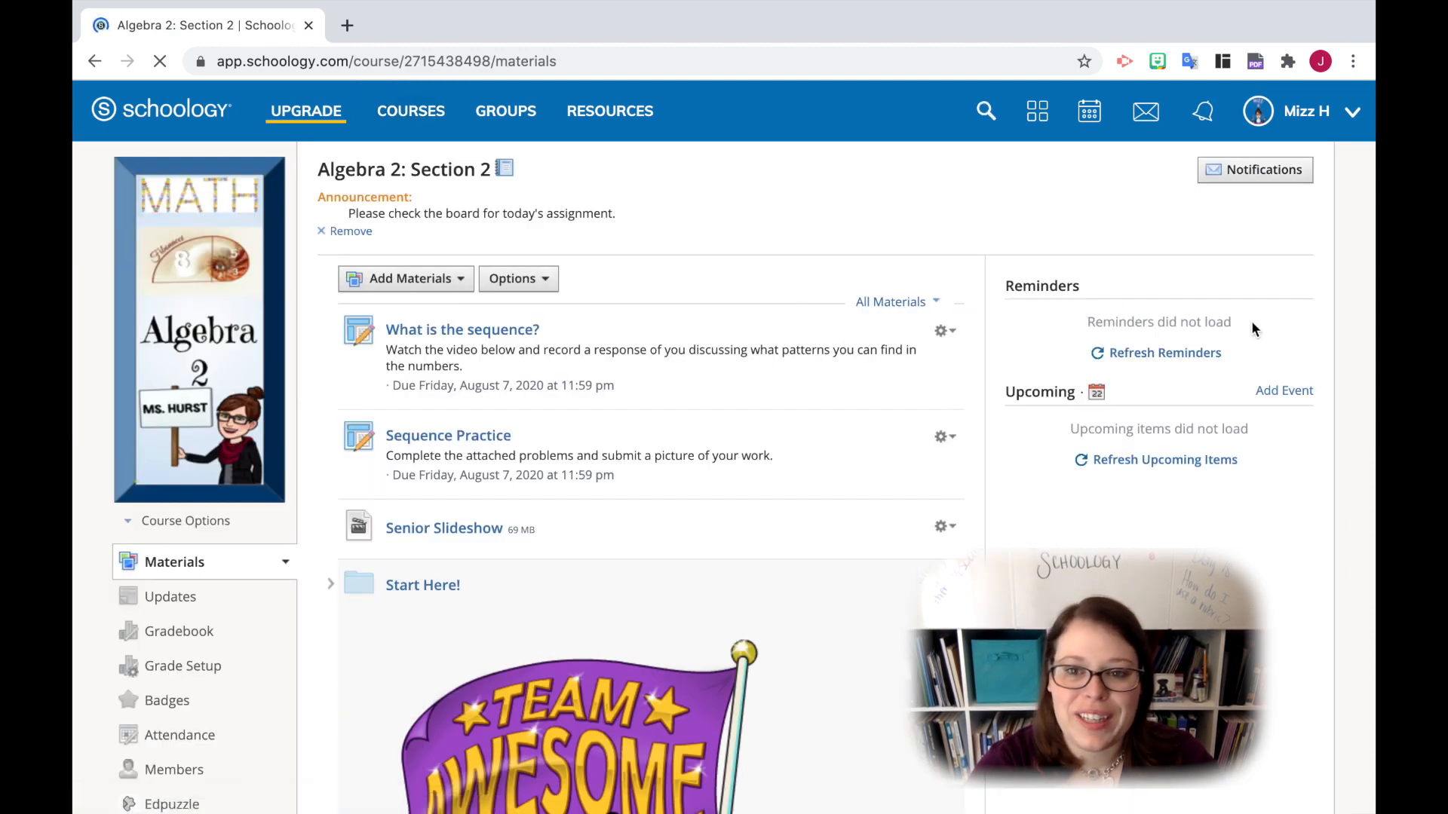
click(1177, 352)
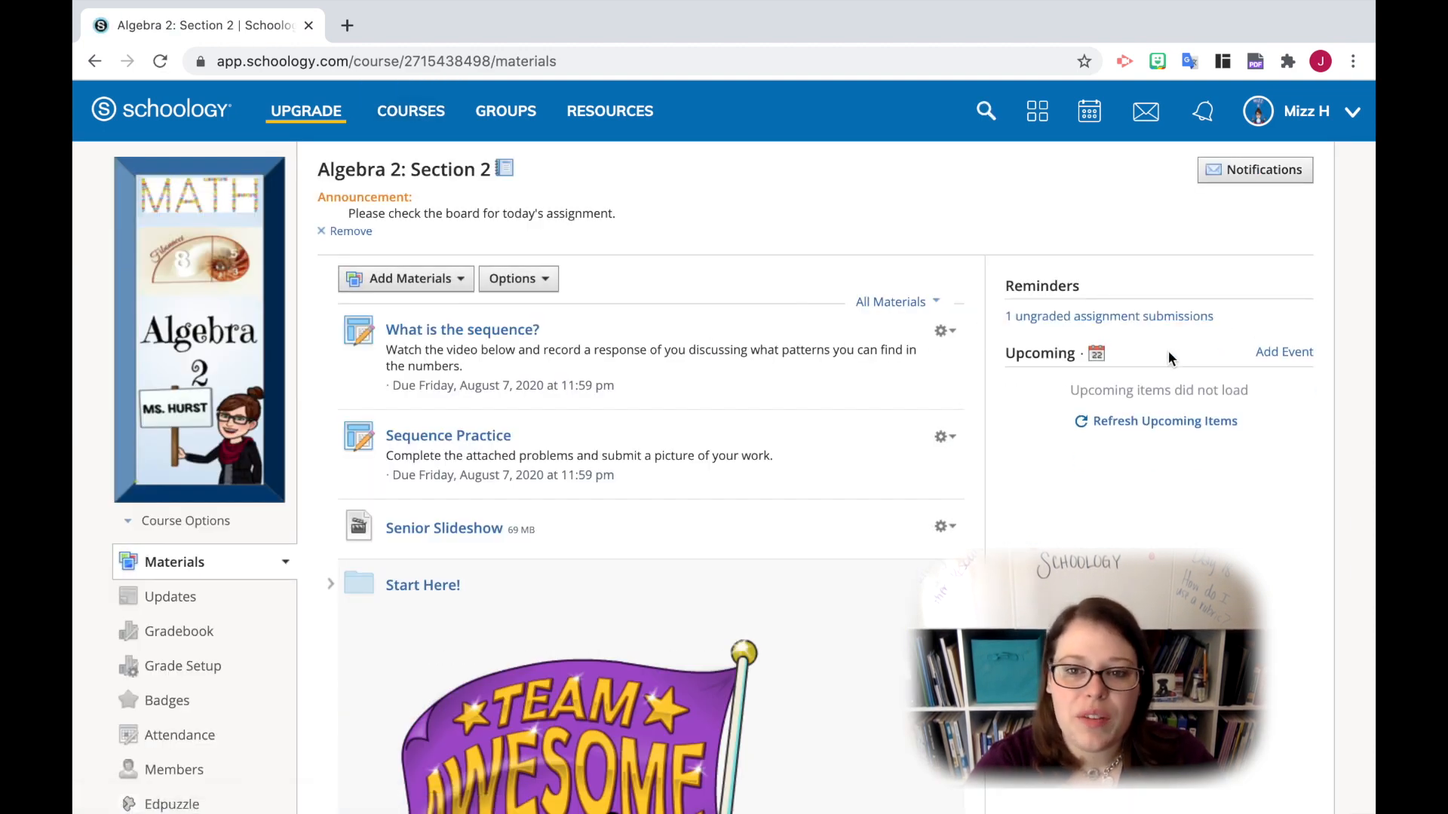
click(1070, 318)
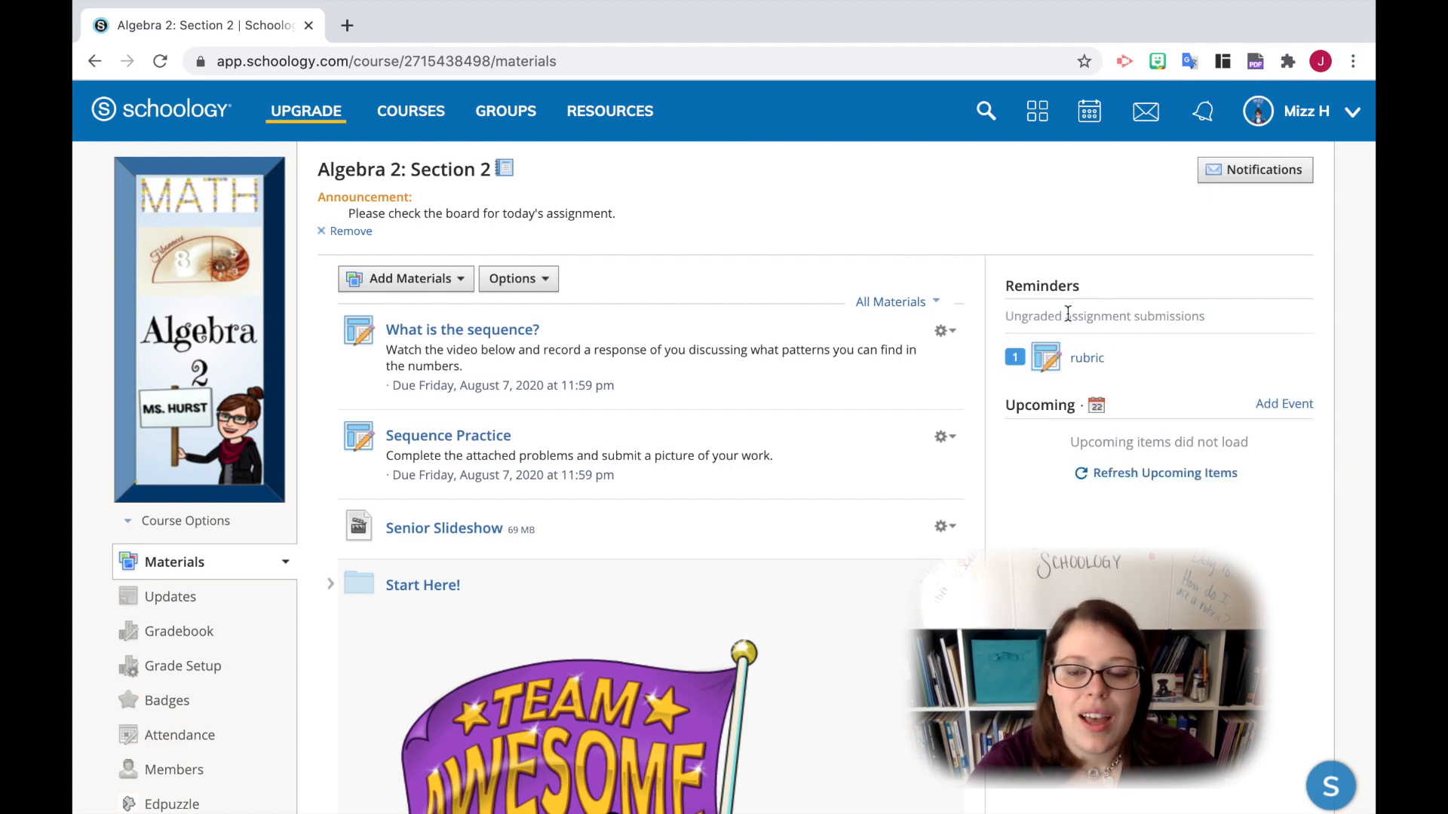
click(1083, 360)
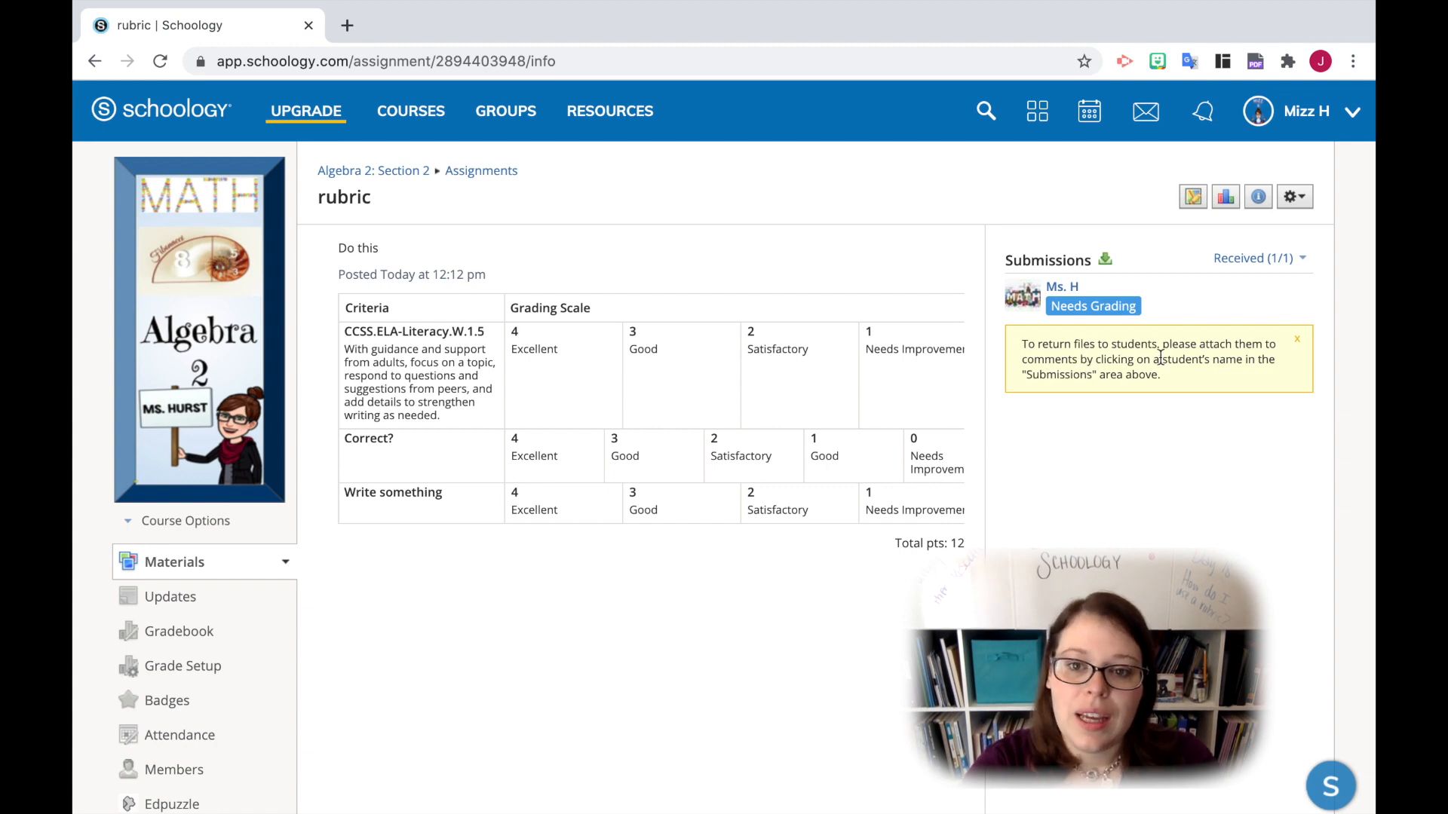
- Open the student submission that needs grading and bring up its grading rubric
click(1139, 306)
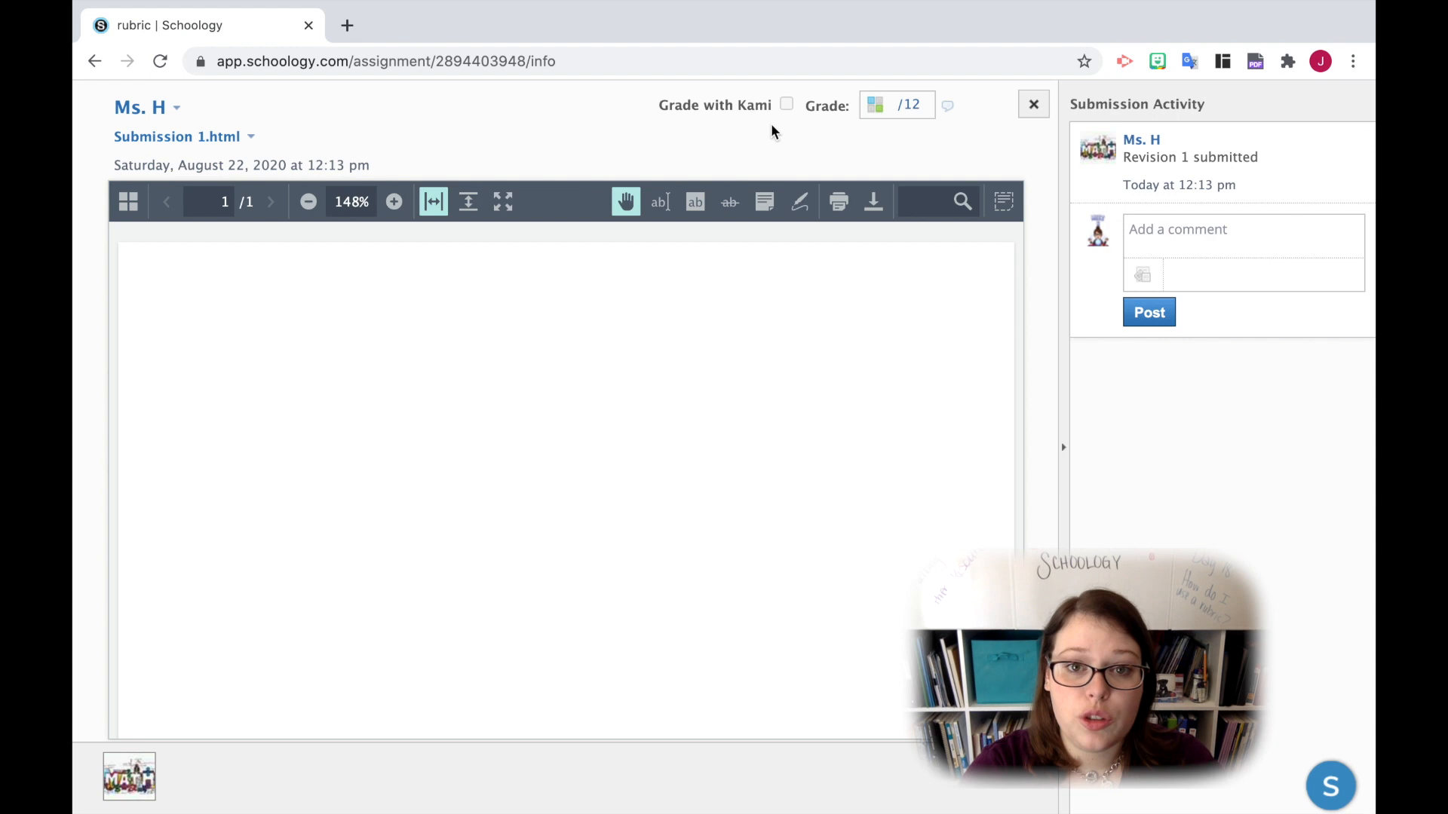
mouse_move(771, 111)
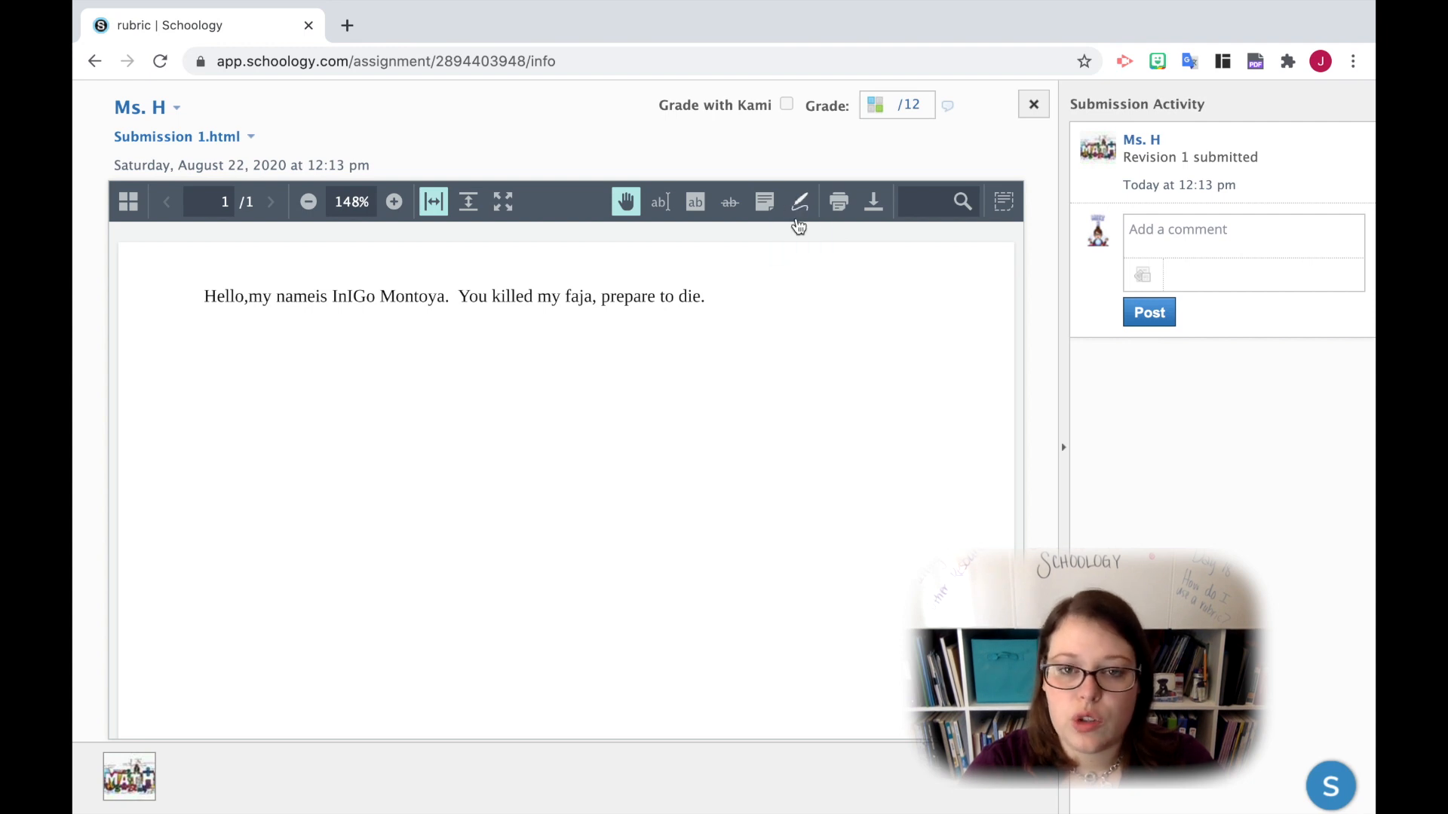
click(880, 106)
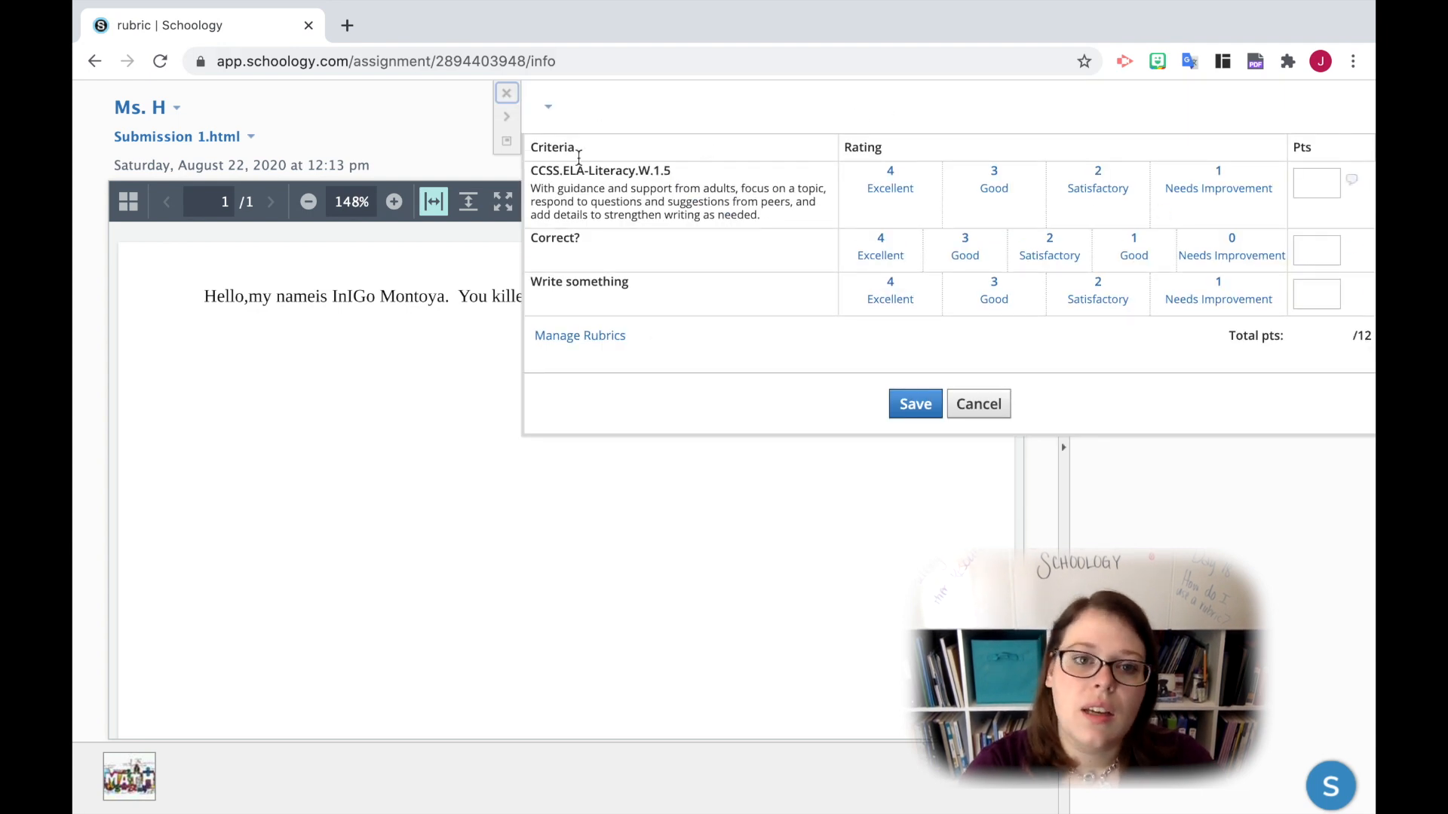
- Try the rubric's compact view, hide and reopen the rubric, and return to the expanded view with rating descriptions
click(507, 143)
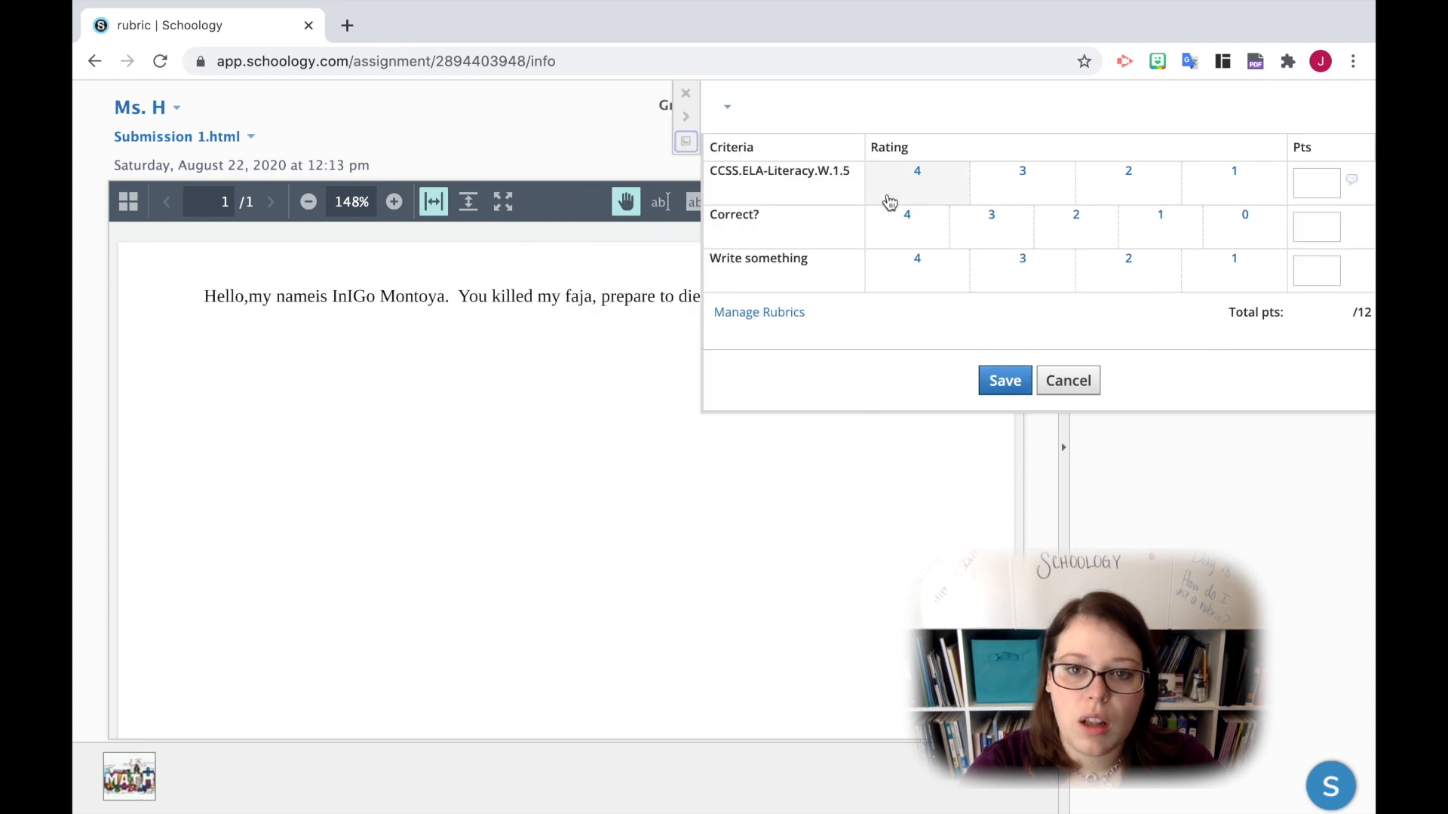
click(686, 118)
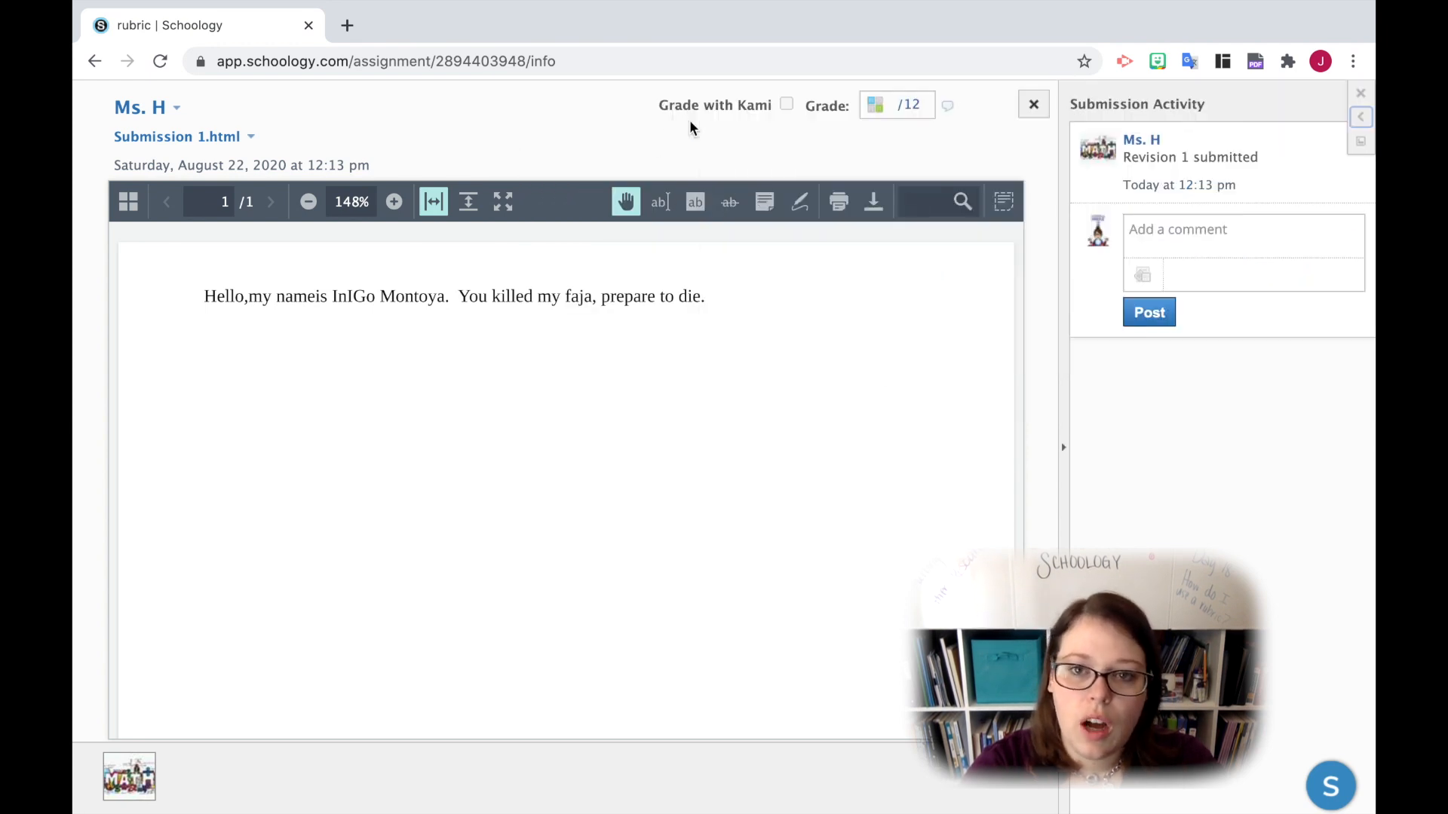
click(1360, 117)
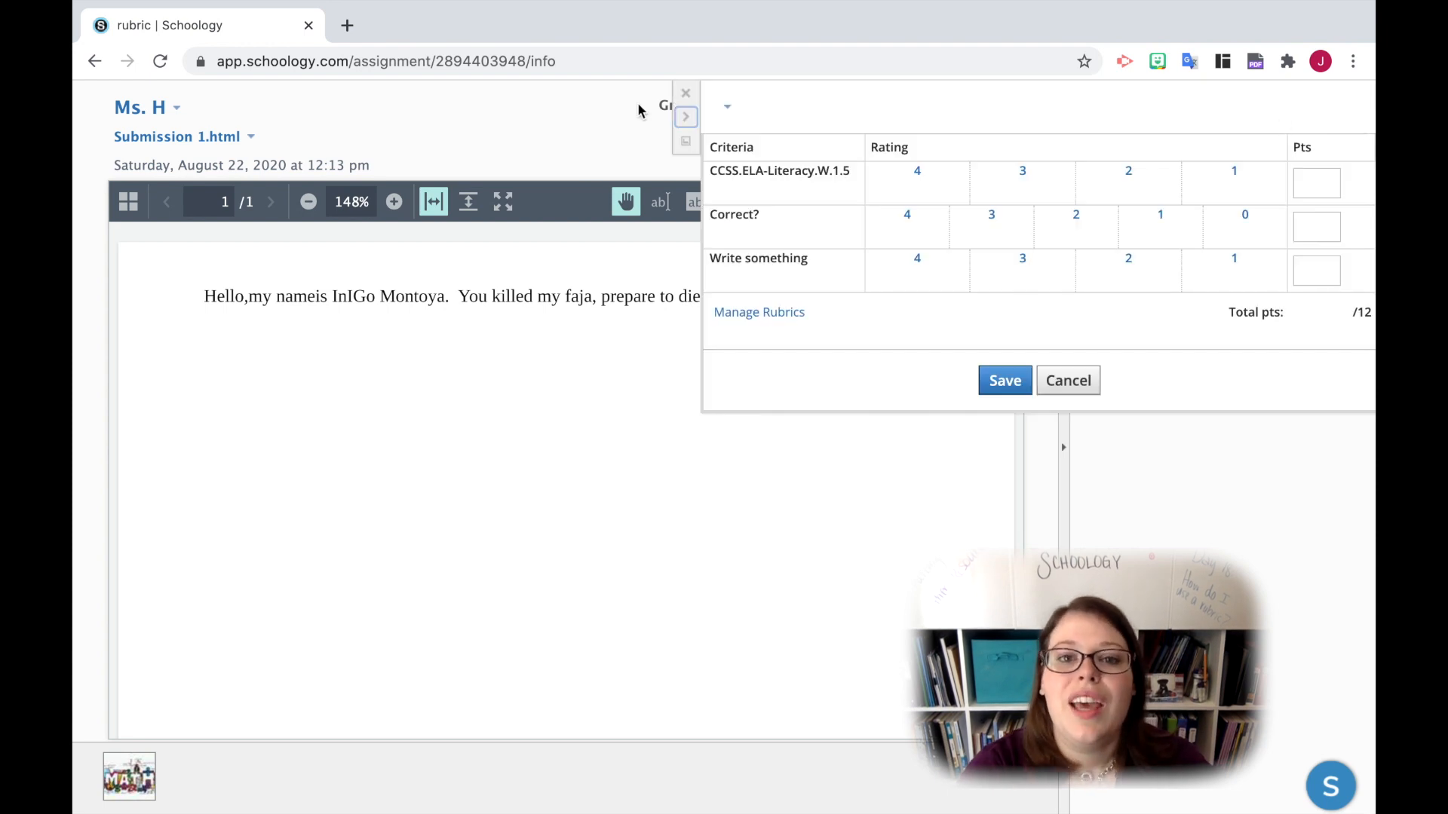
click(686, 94)
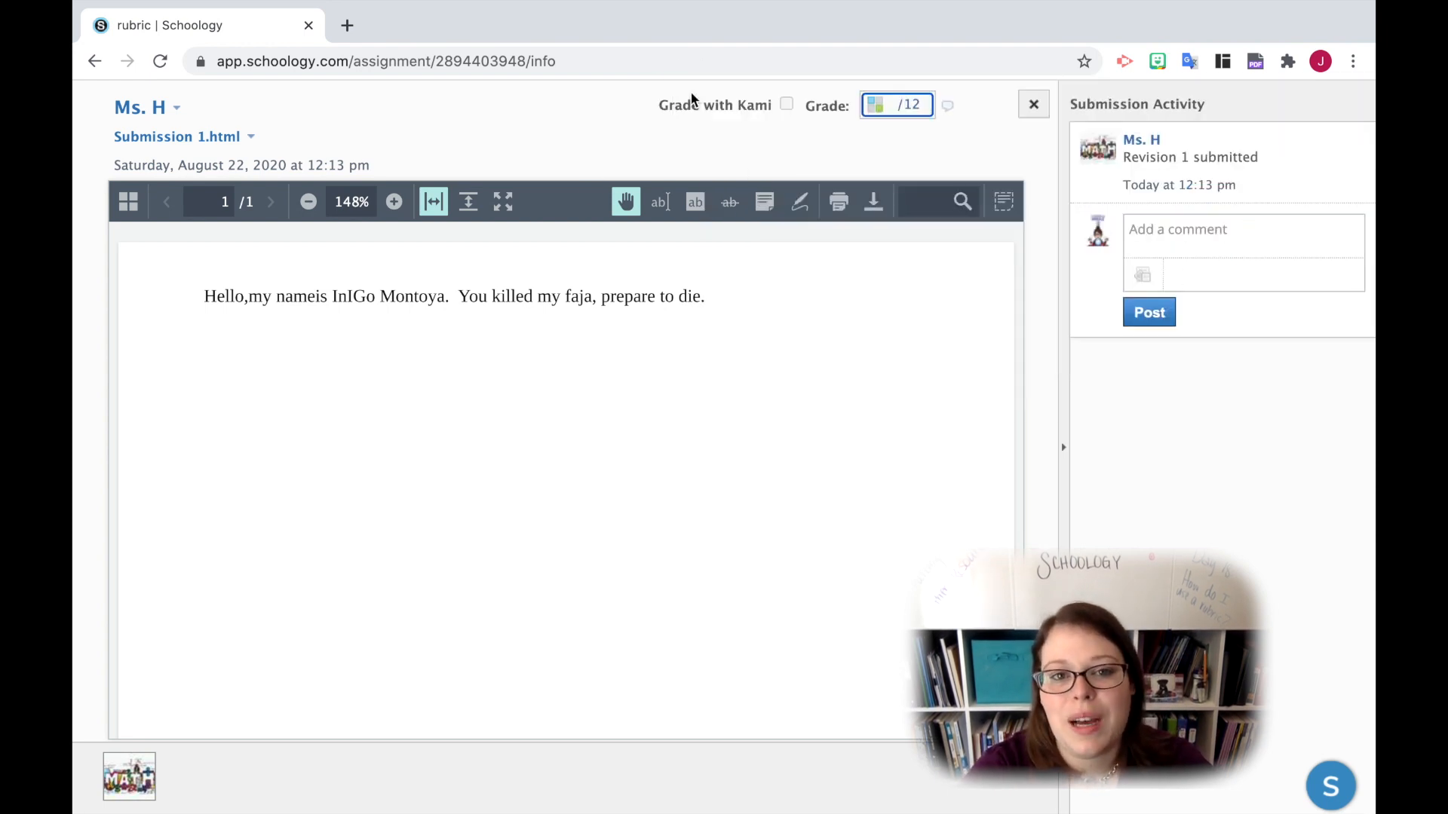
click(870, 104)
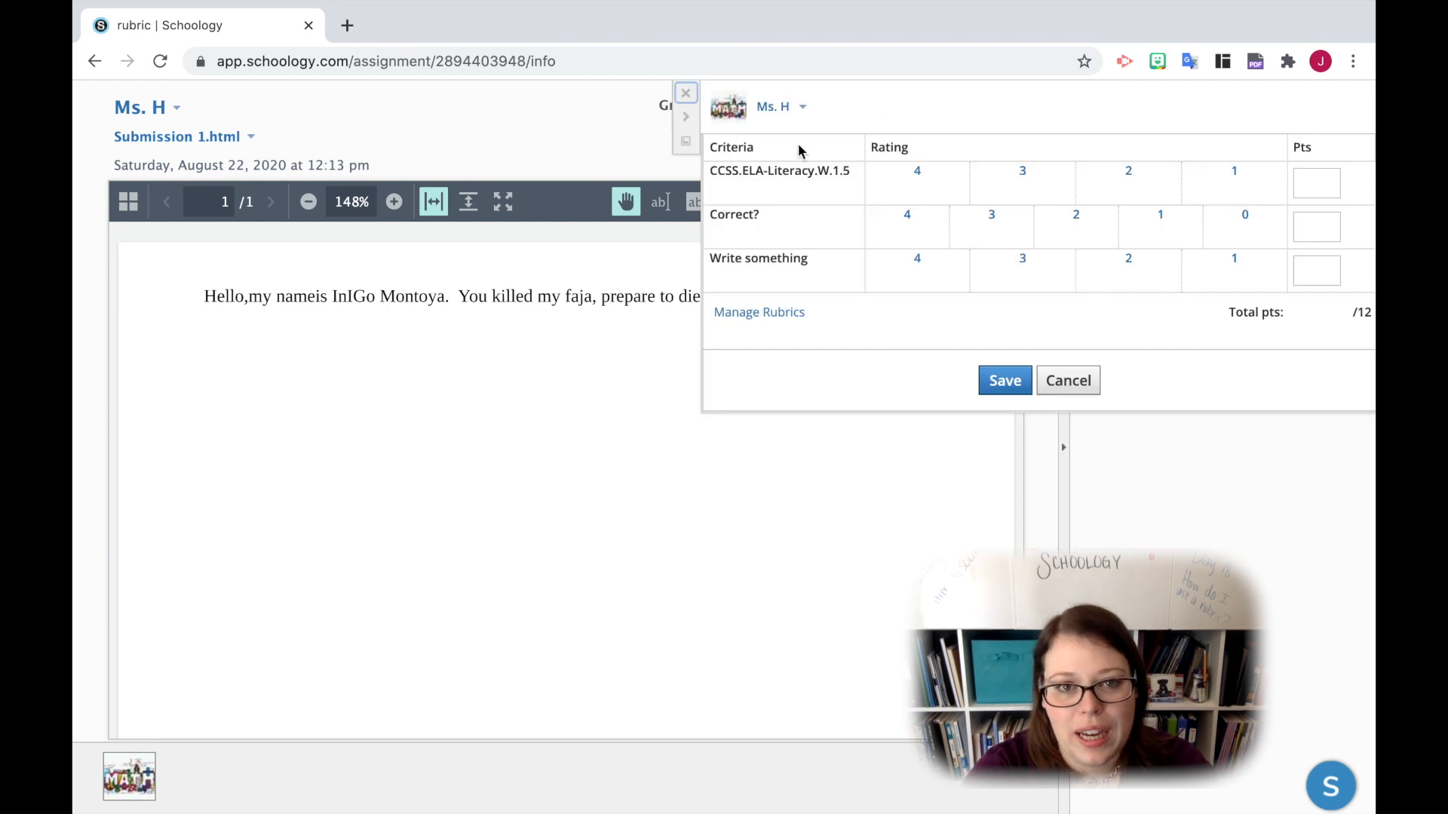
click(689, 119)
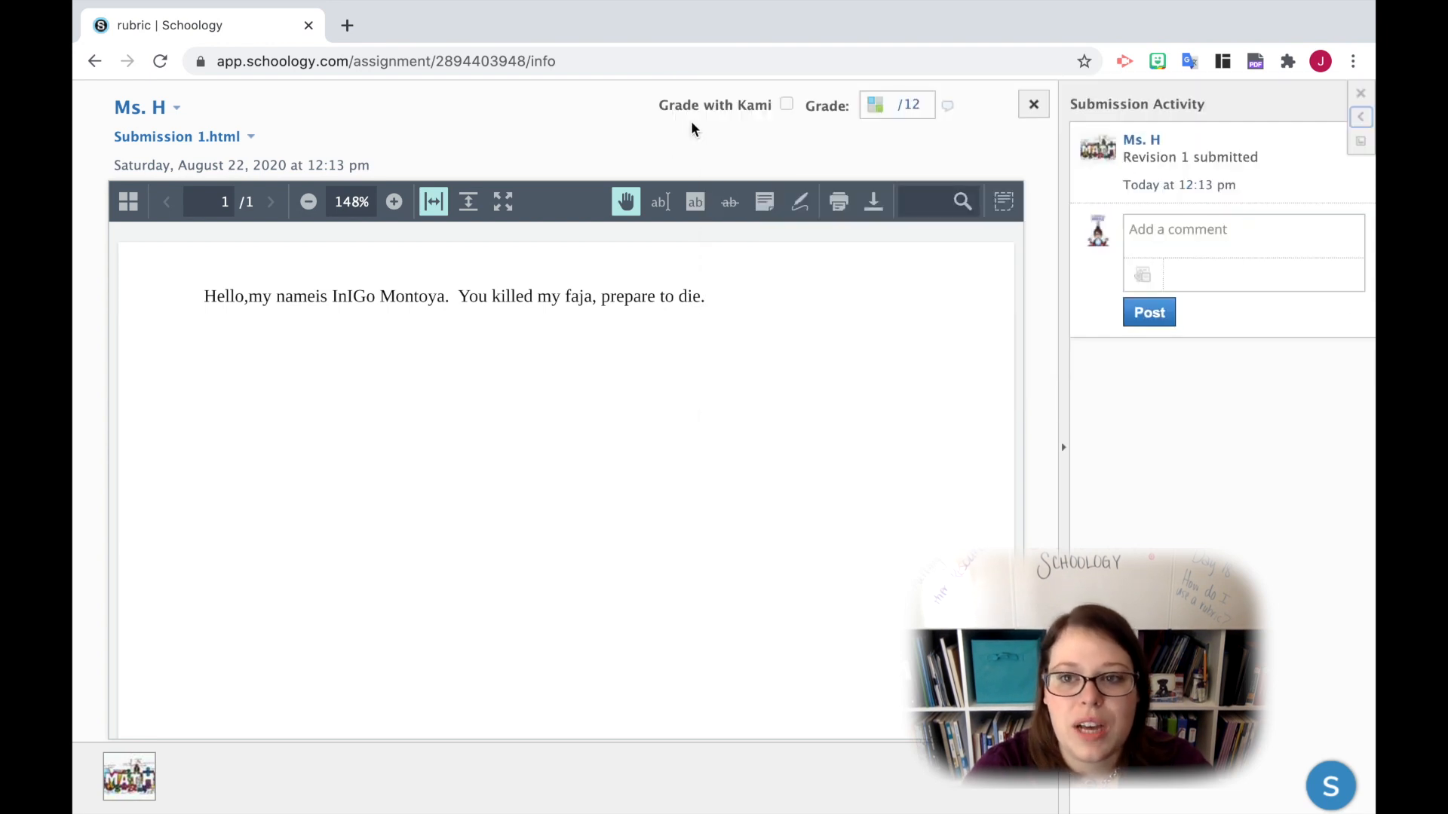
click(1360, 123)
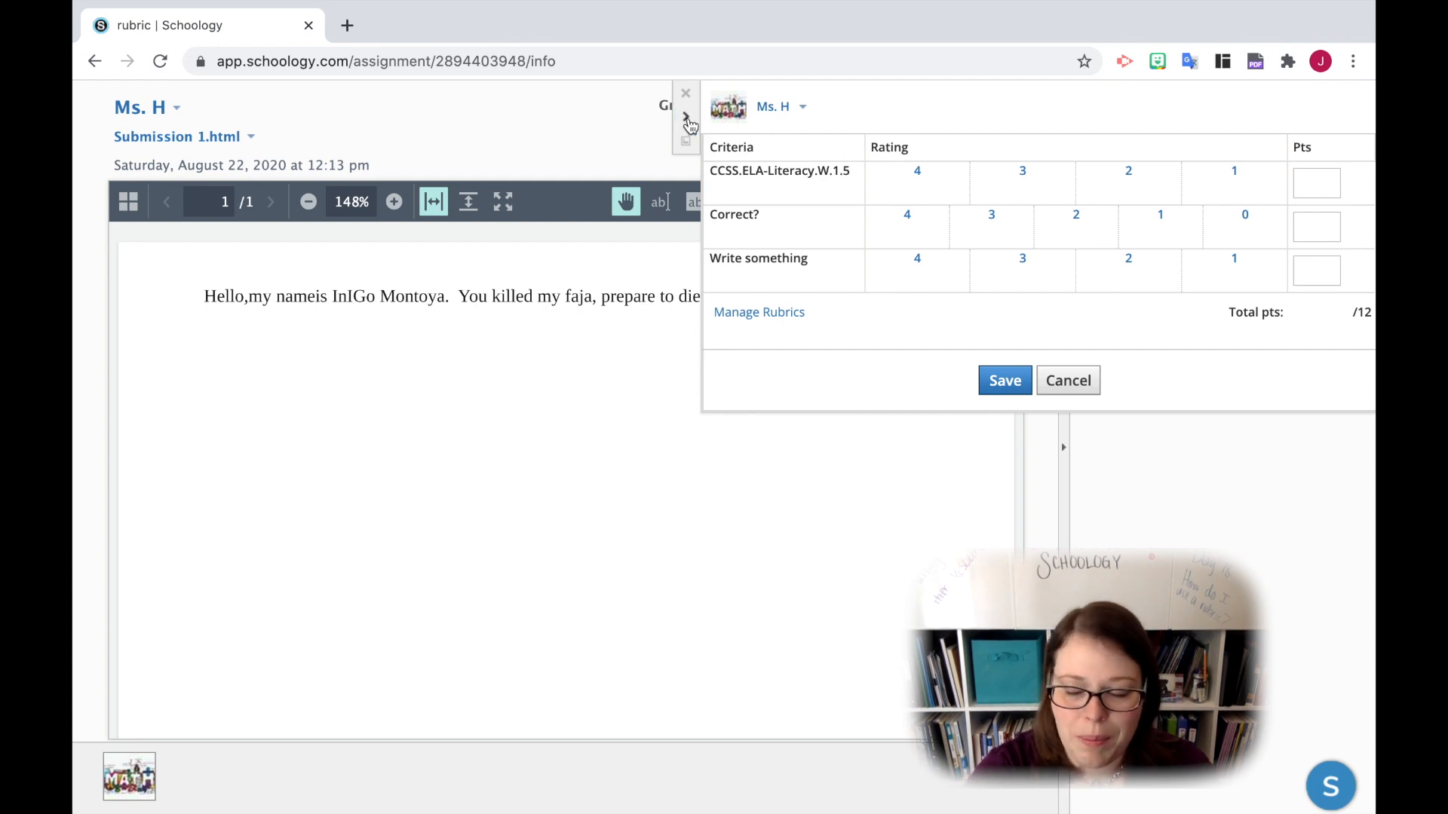
click(685, 141)
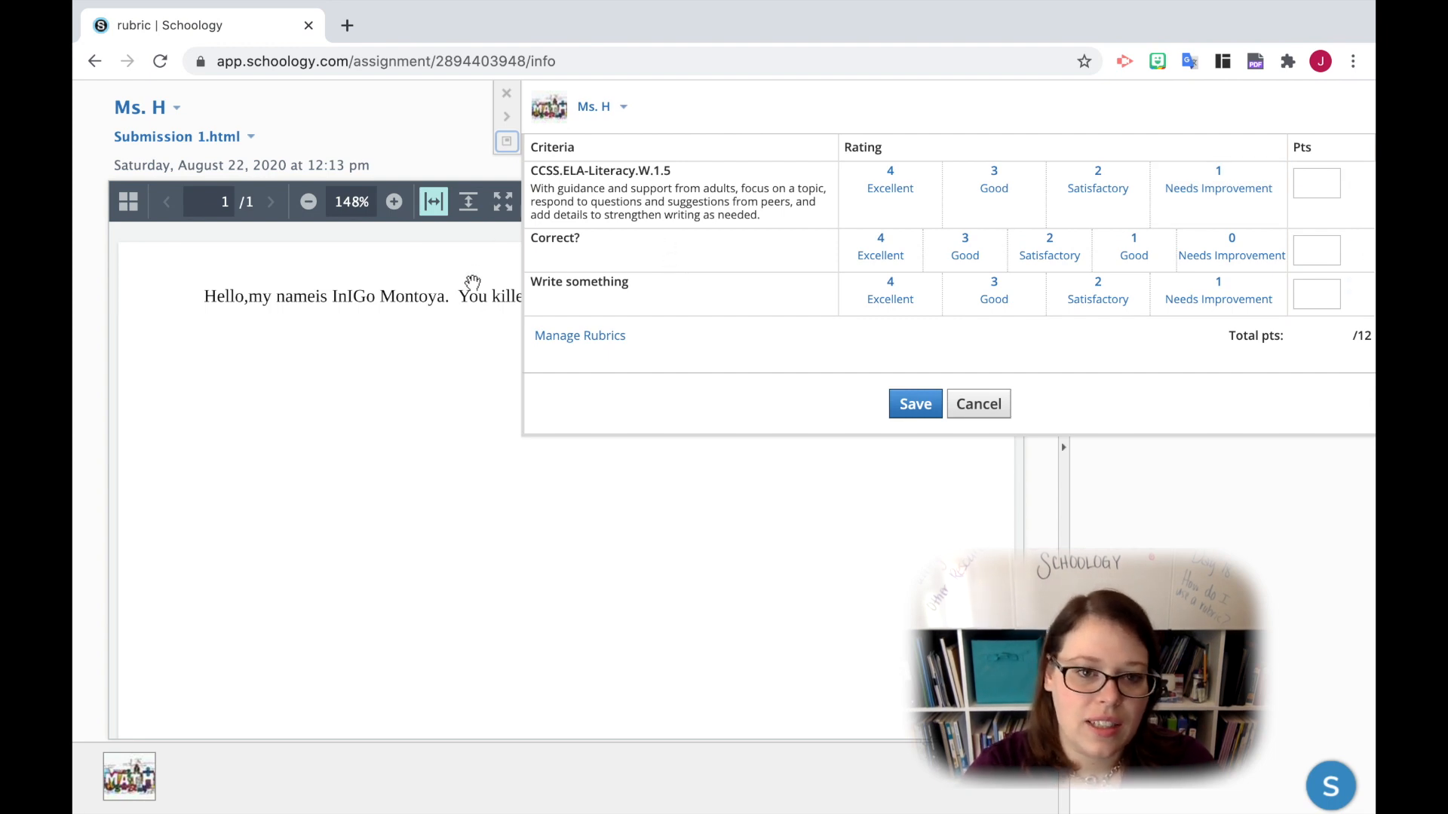
- Rate the submission 1 Good for "Correct?", 4 Excellent for "Write something" and 1 Needs Improvement for CCSS.ELA-Literacy.W.1.5
click(1131, 245)
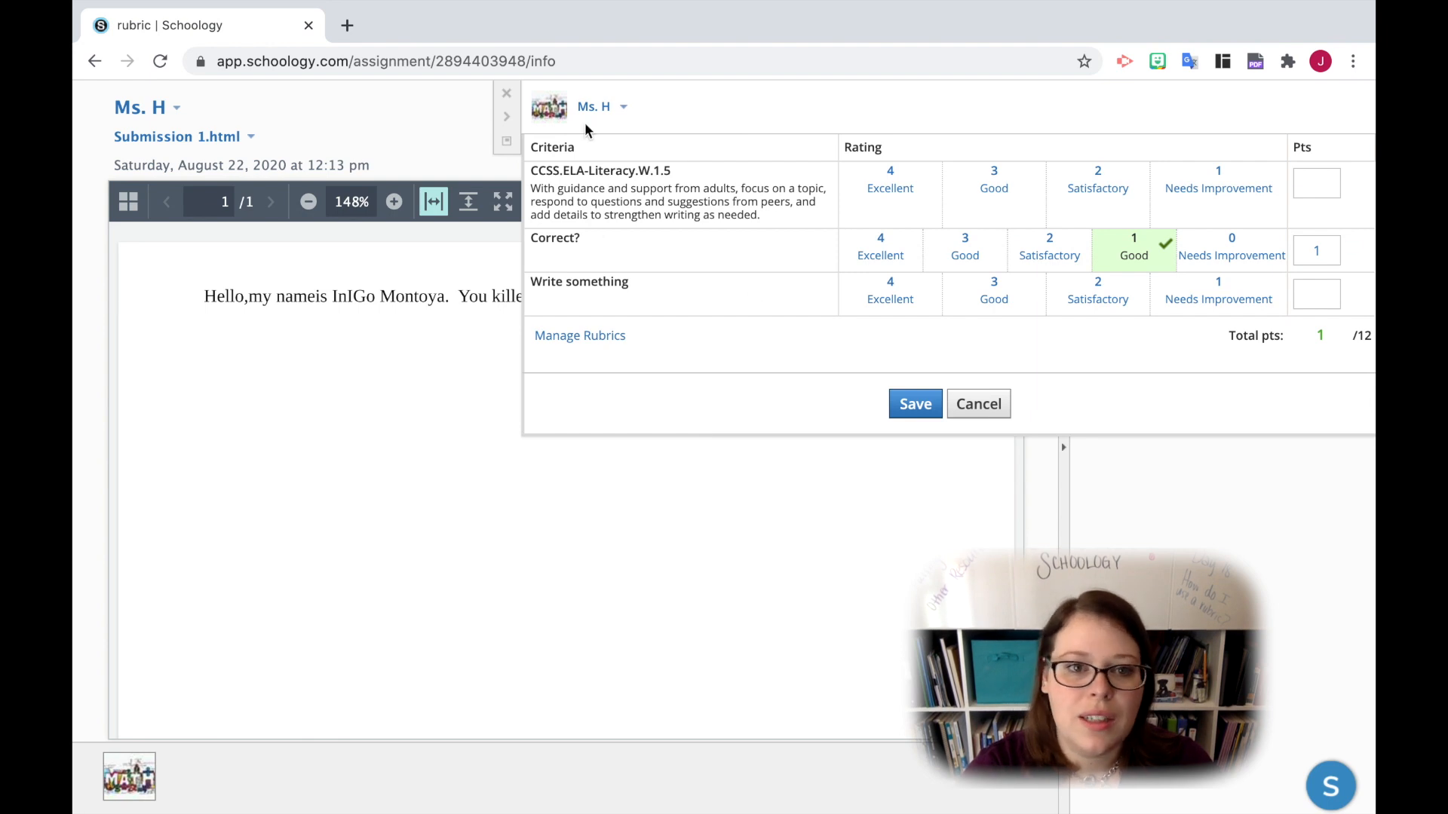
click(903, 297)
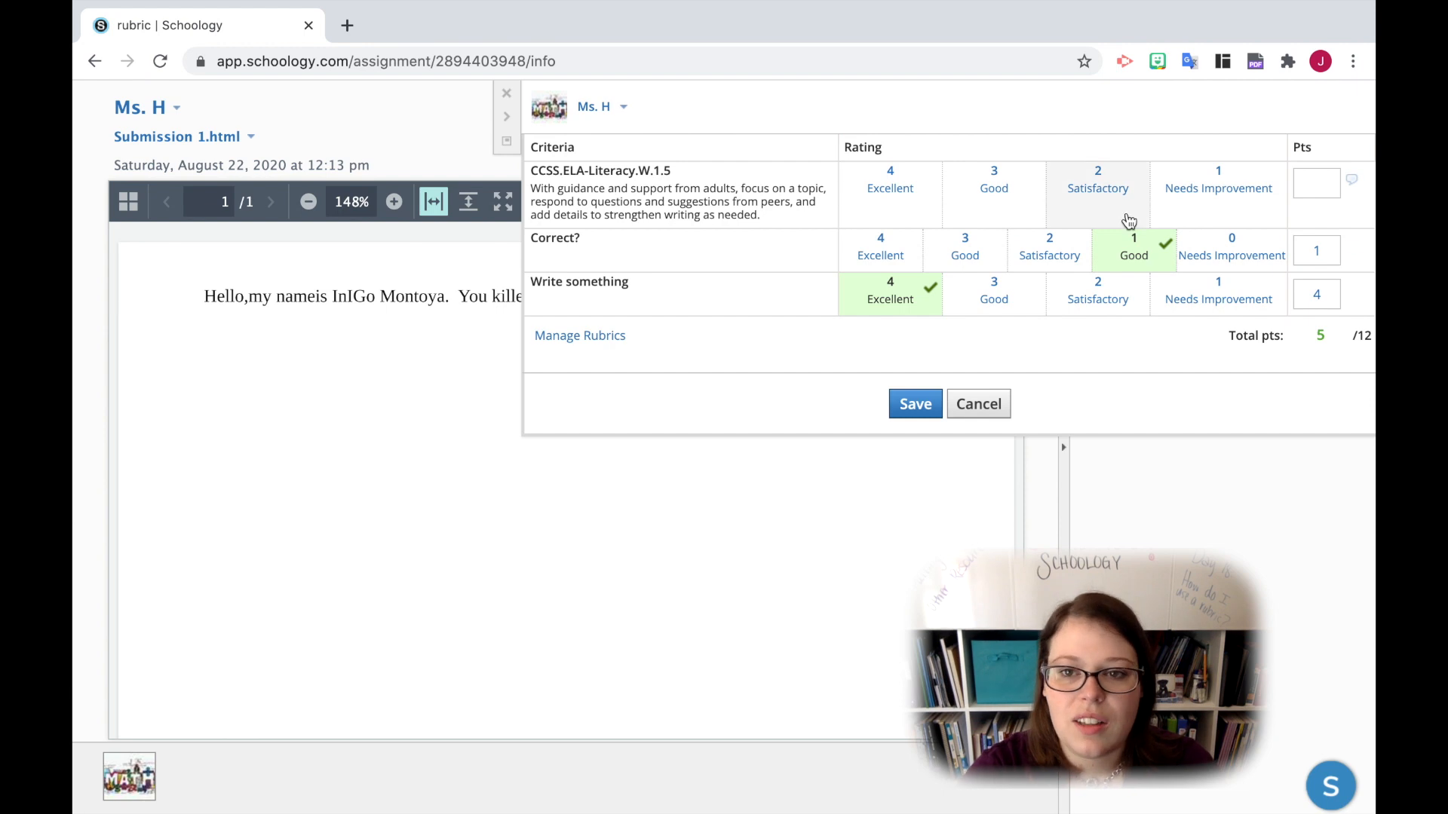
click(1173, 198)
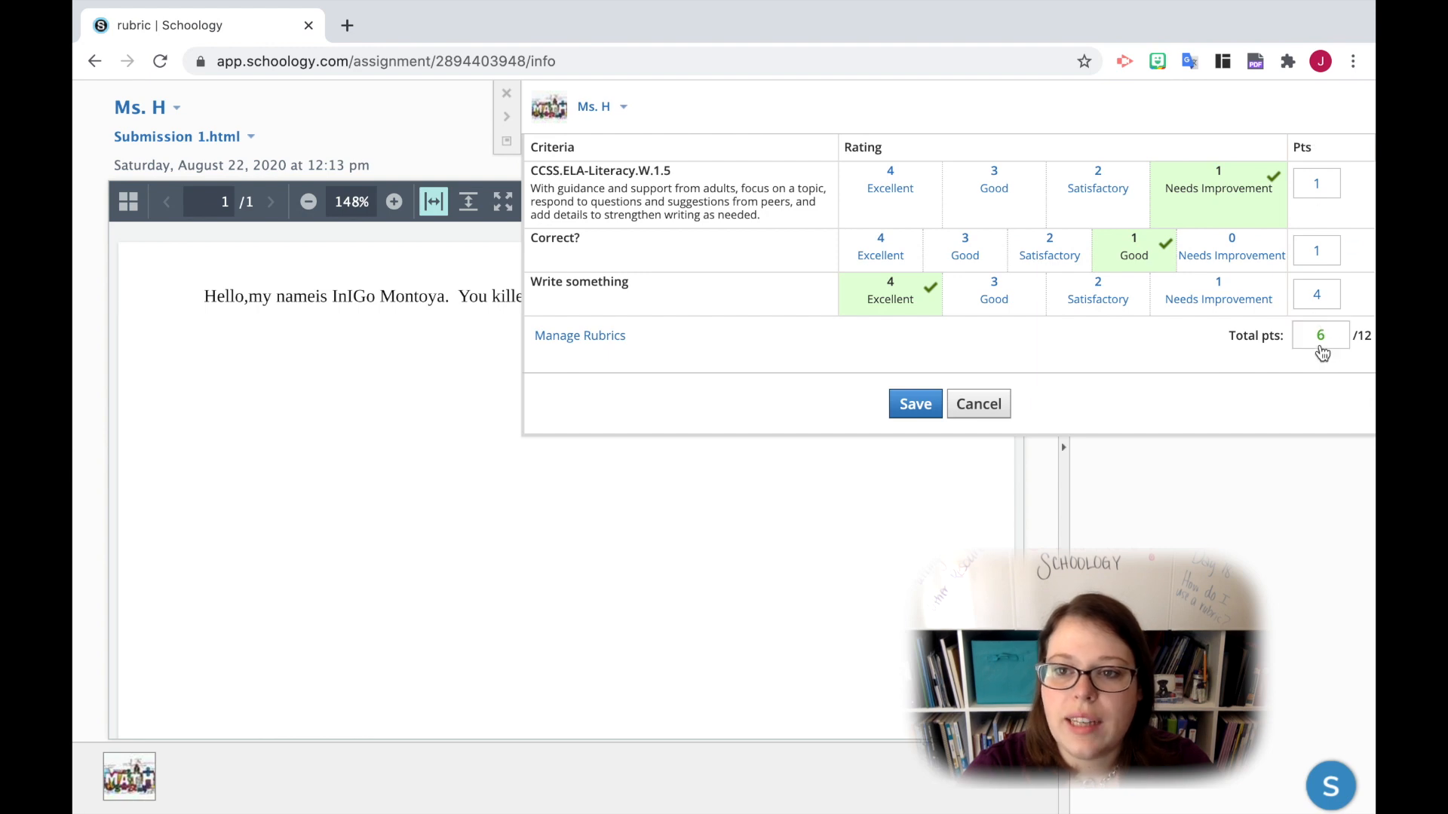
- Add the comment "It doesn't appear any peer feedba" to the CCSS.ELA-Literacy.W.1.5 criterion
click(1353, 186)
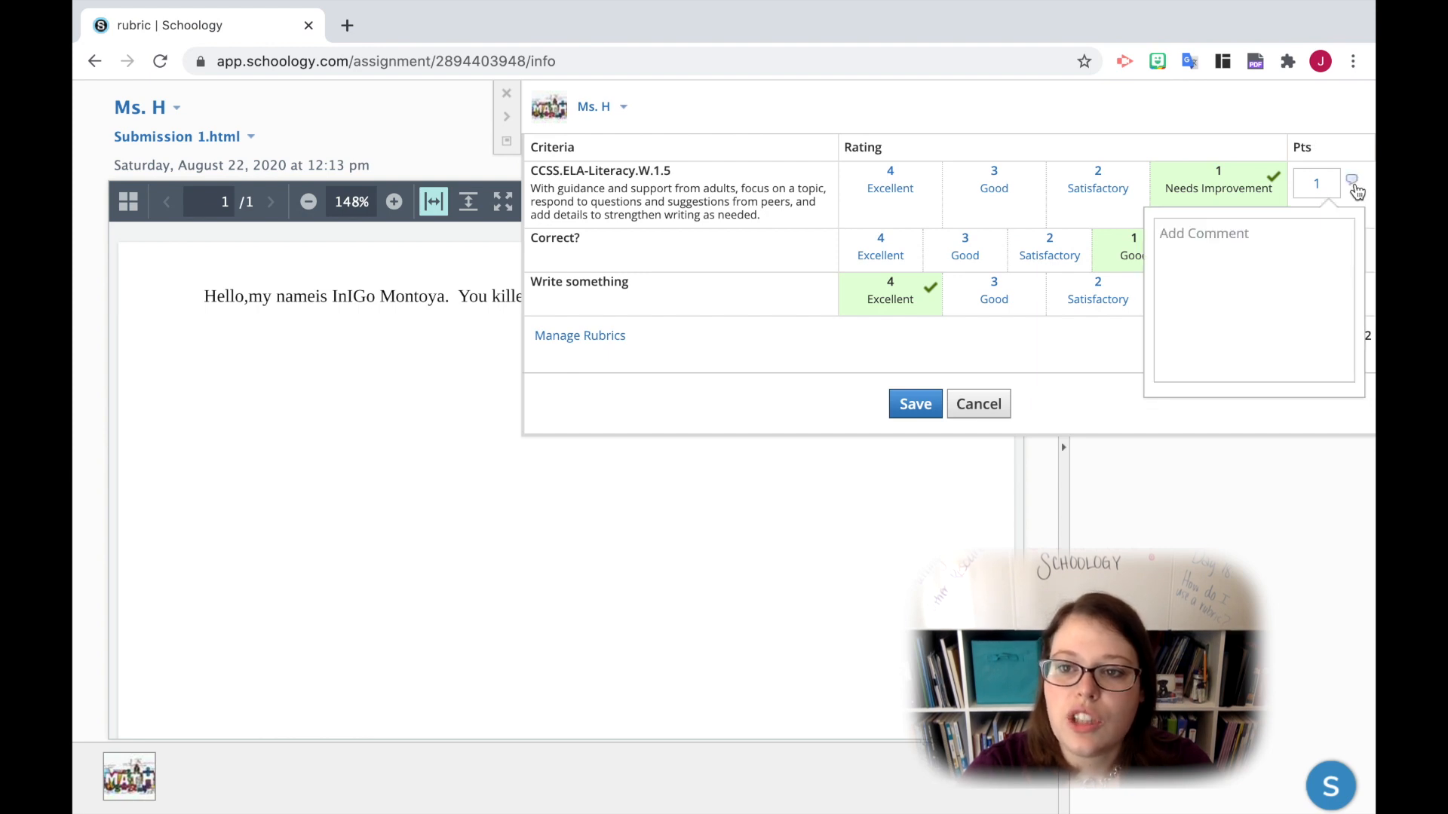
click(1248, 263)
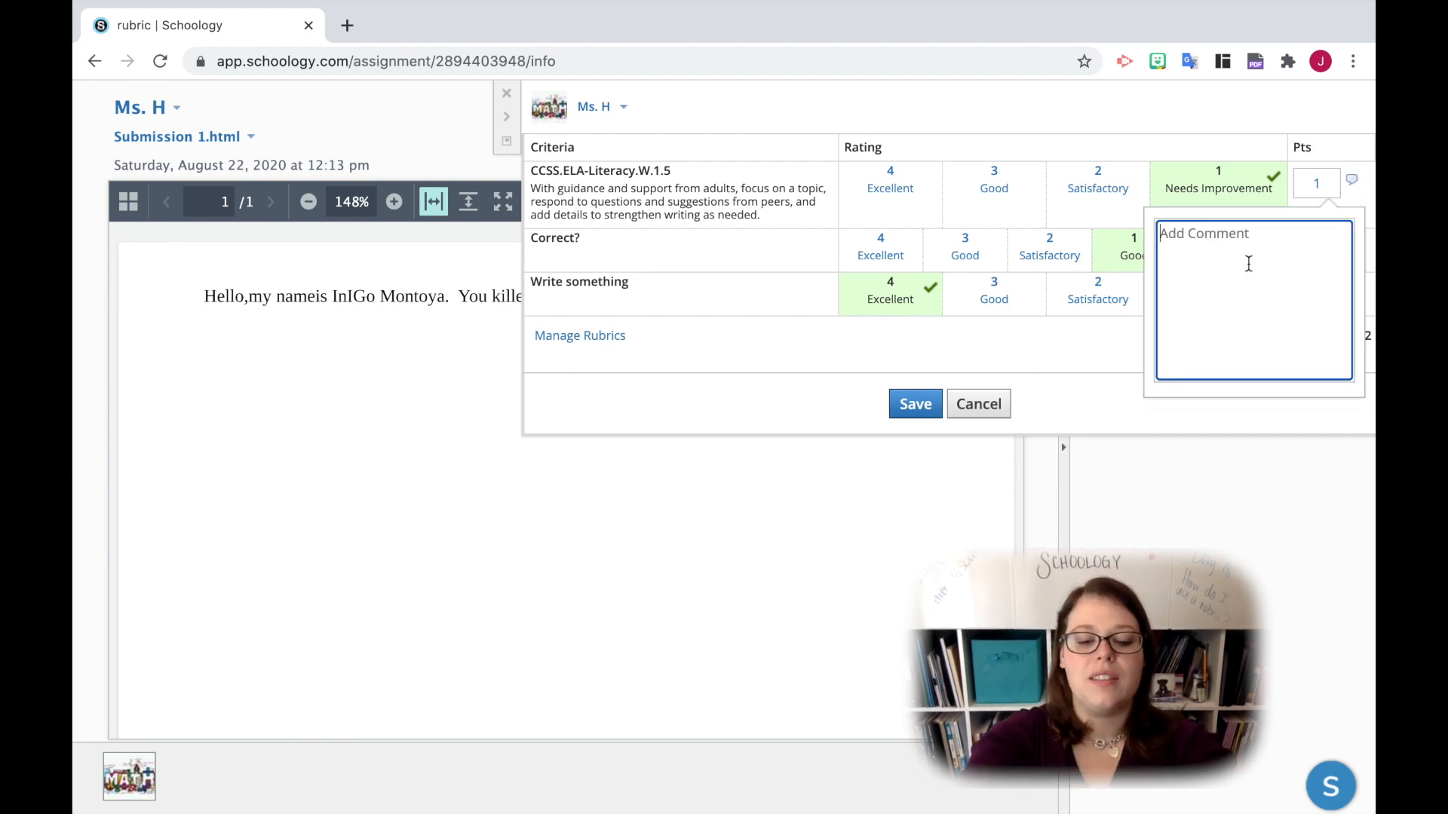
text(It doesn't appear any peer feedback)
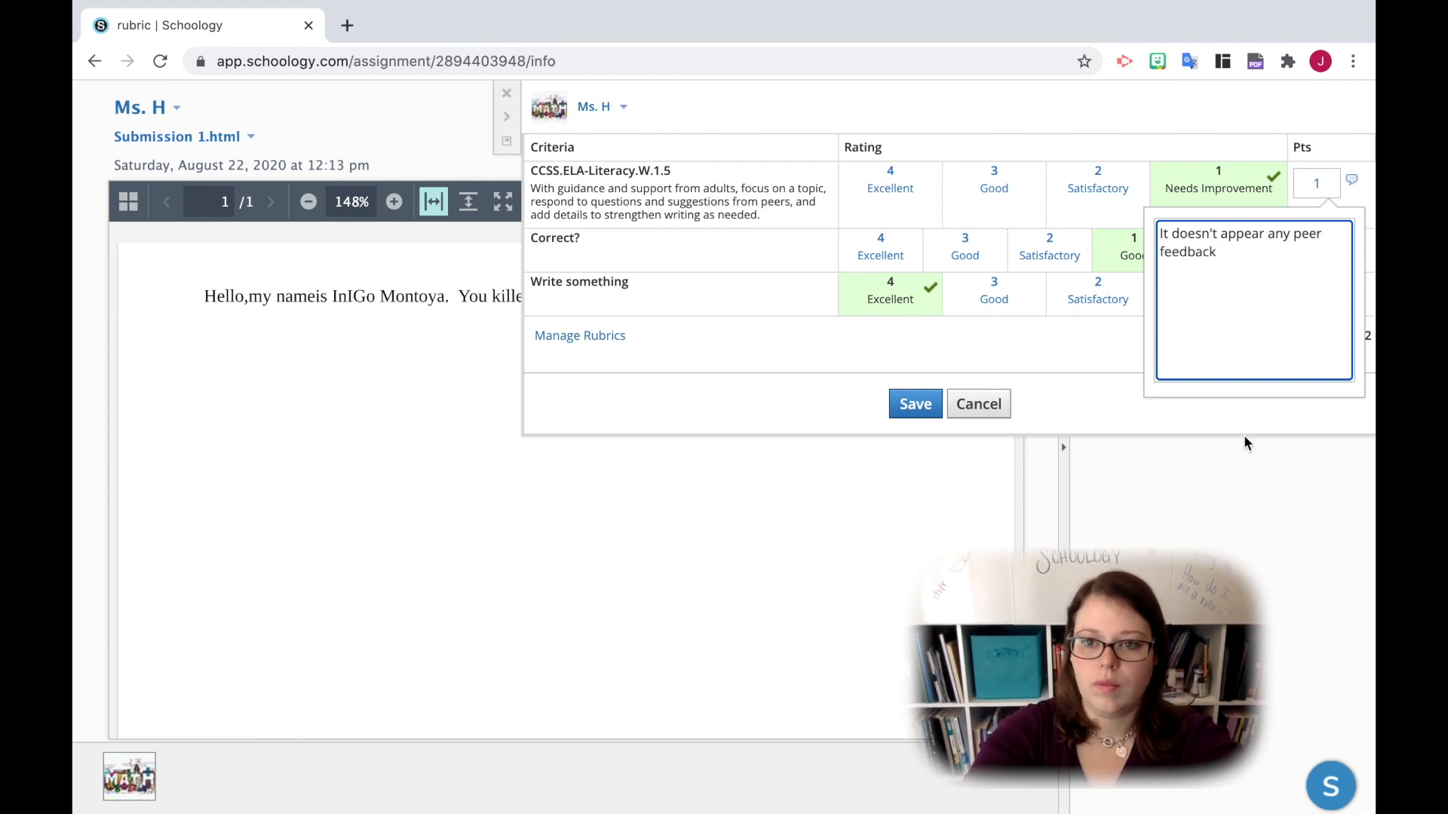
click(1247, 444)
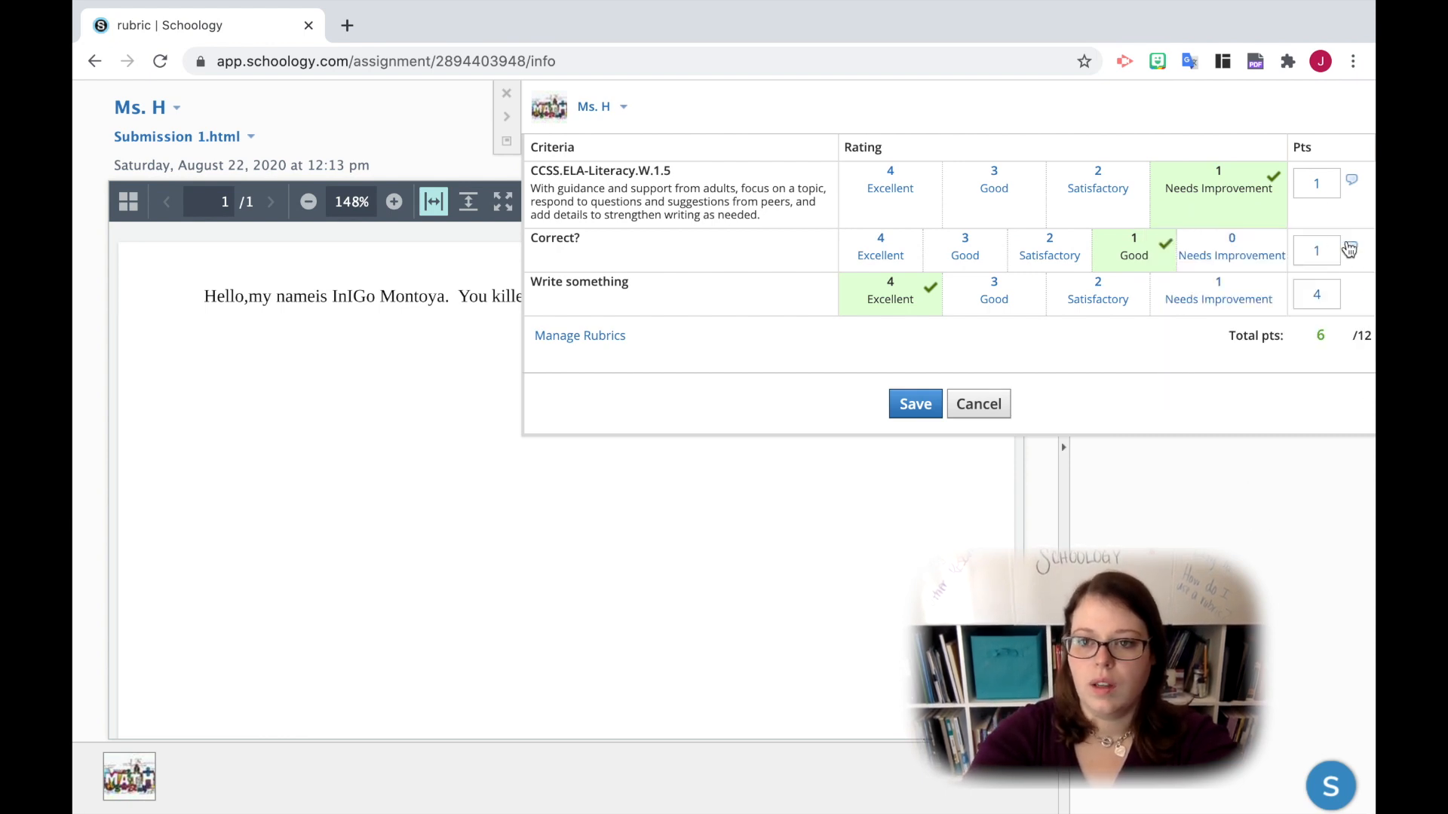
- Add the comment "Grammar errors" to the "Correct?" criterion
click(1352, 248)
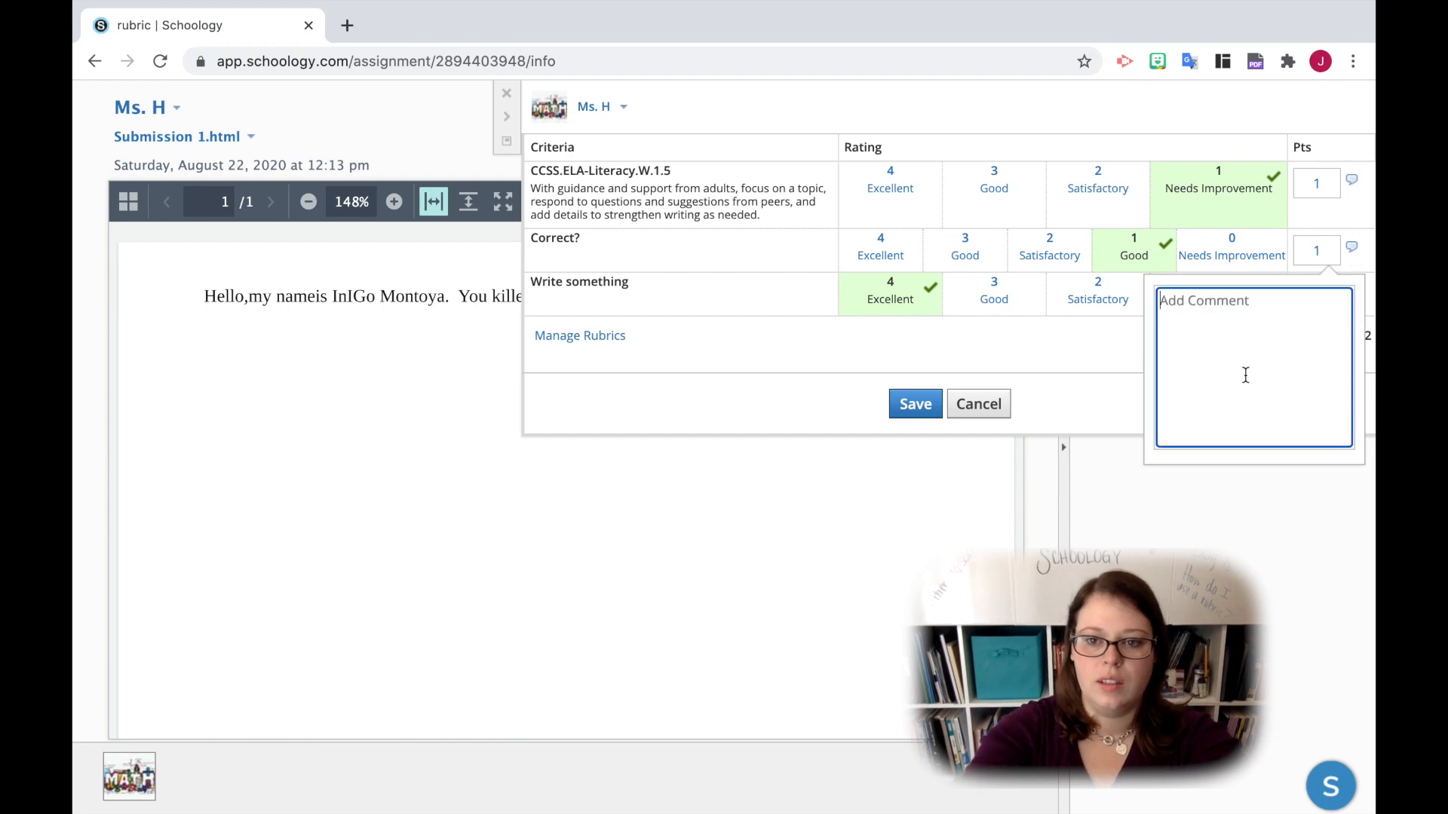
text(Grammar)
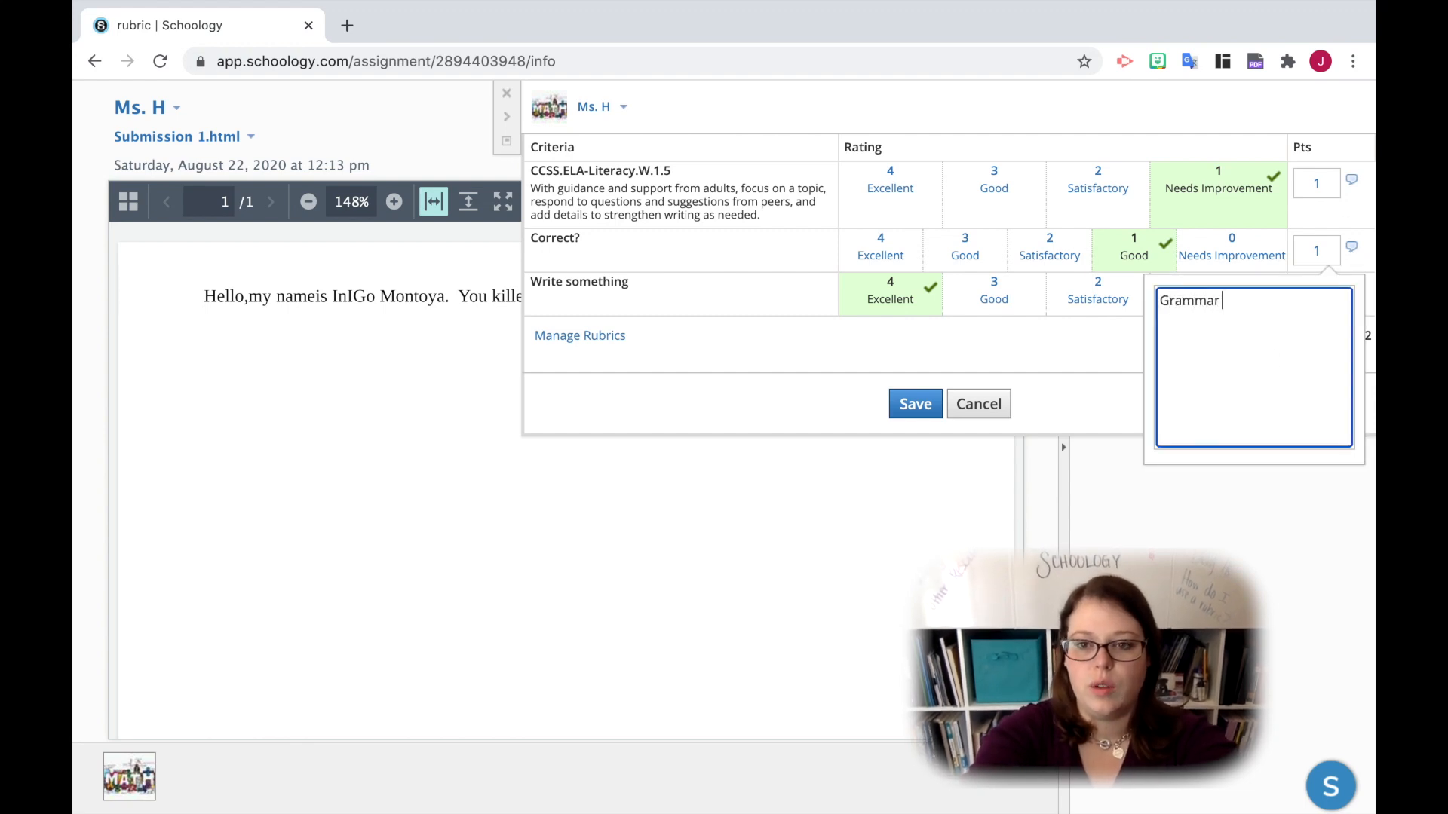
text( errors)
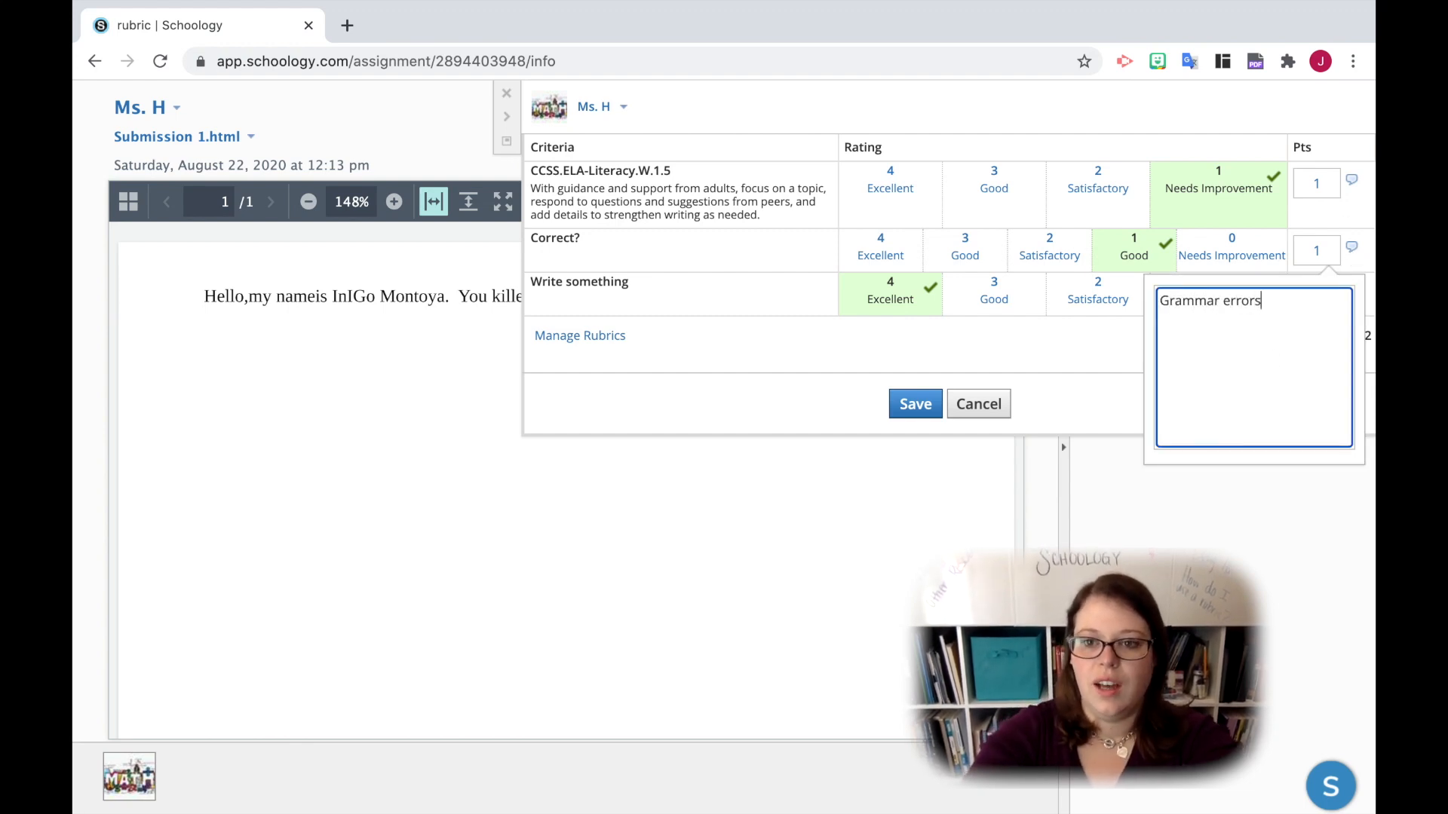
click(1346, 473)
- Open the comment box for "Write something", leave it empty, and save the rubric grade
click(1352, 293)
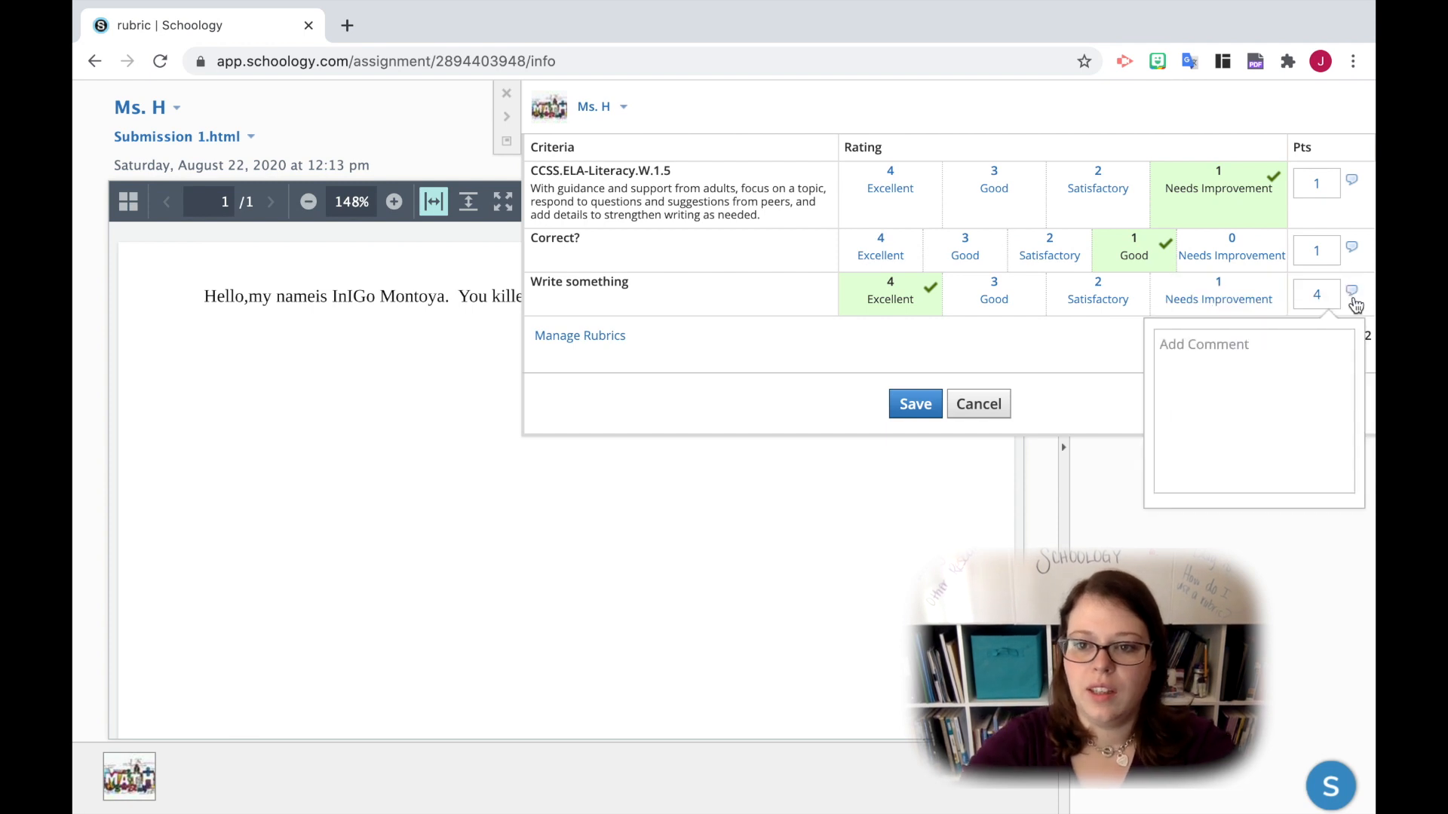
click(1079, 396)
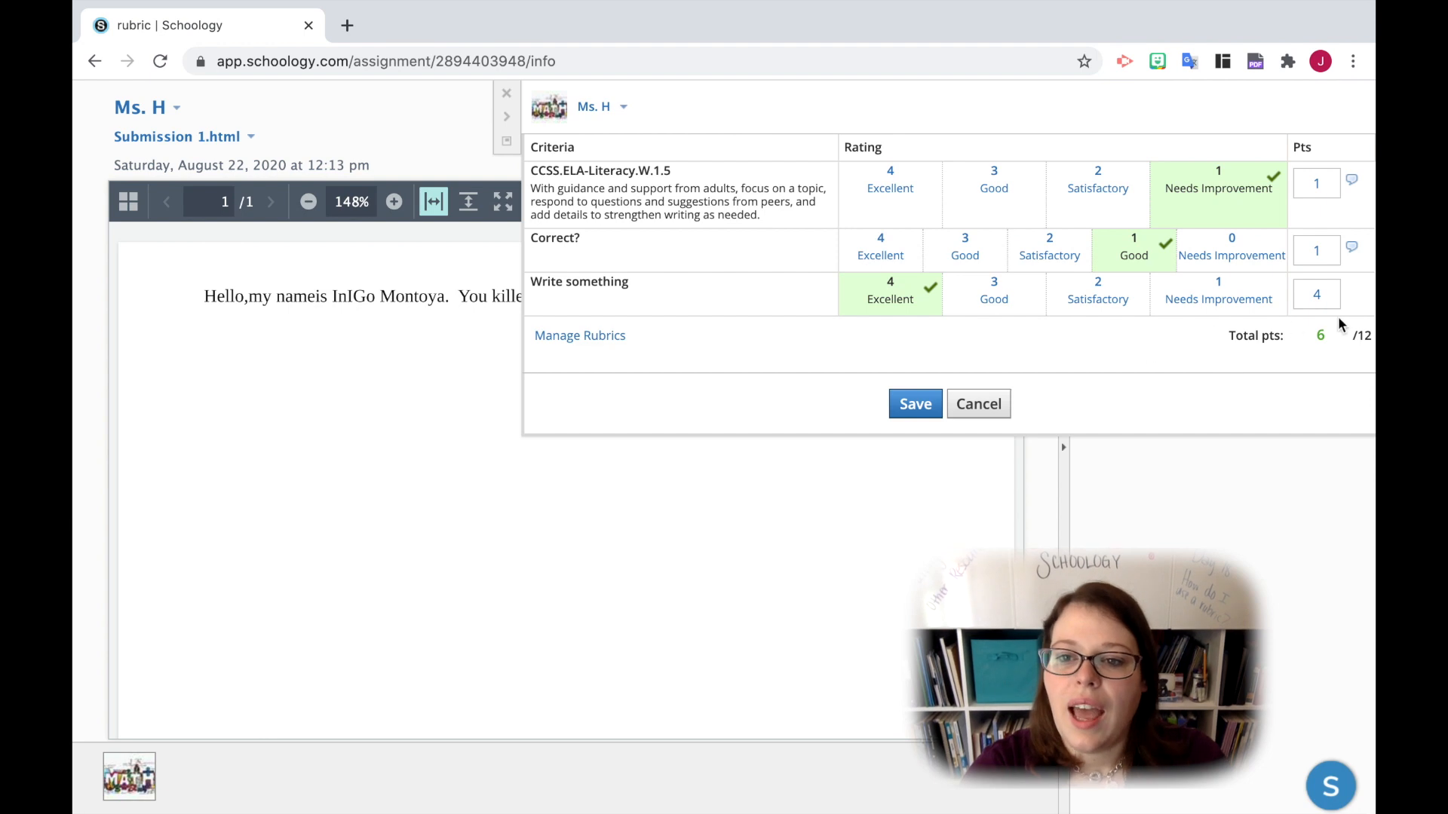
click(914, 404)
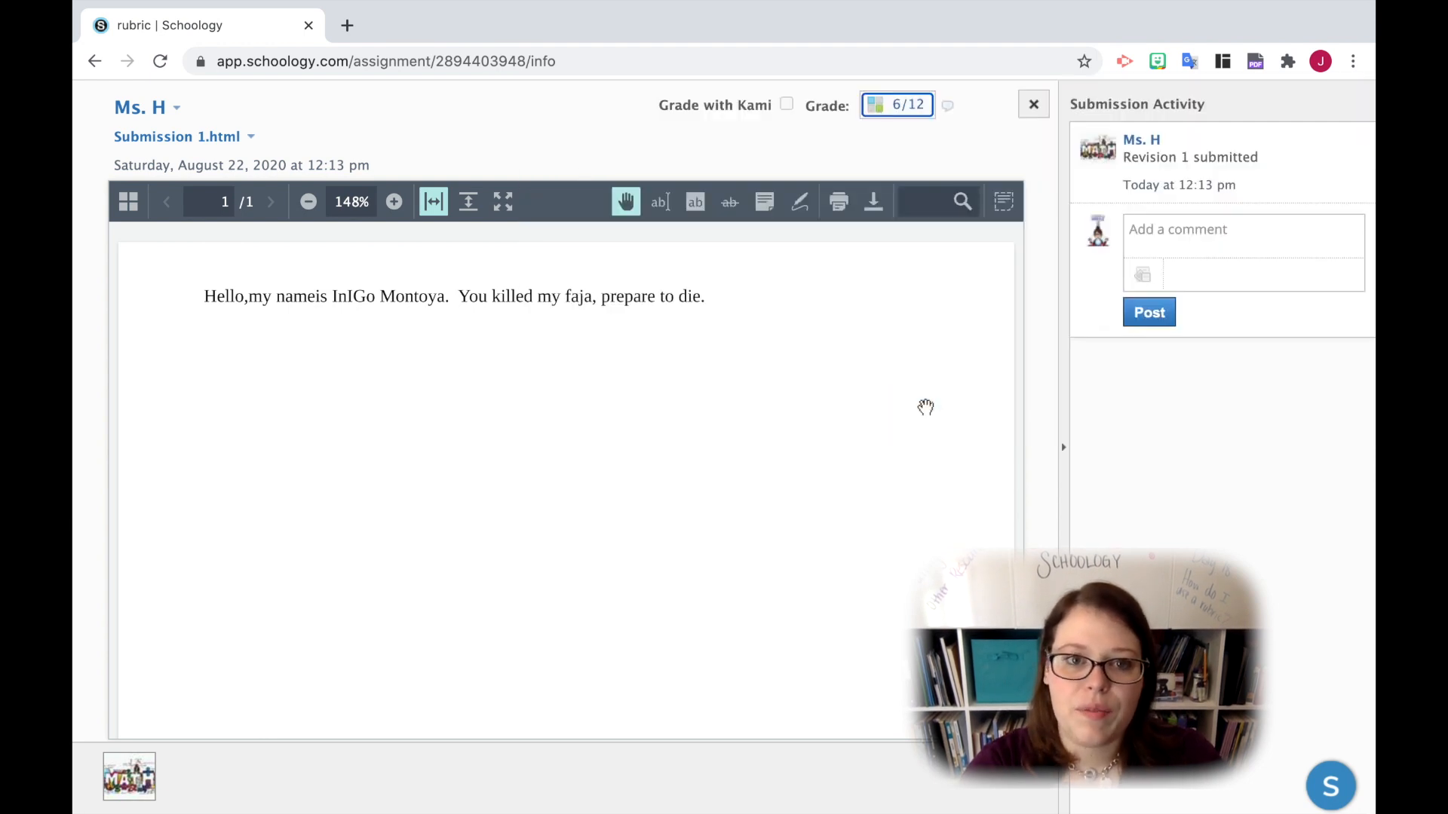
- Submit the overall grade comment "Please see feedback" and make it visible to the student
click(948, 106)
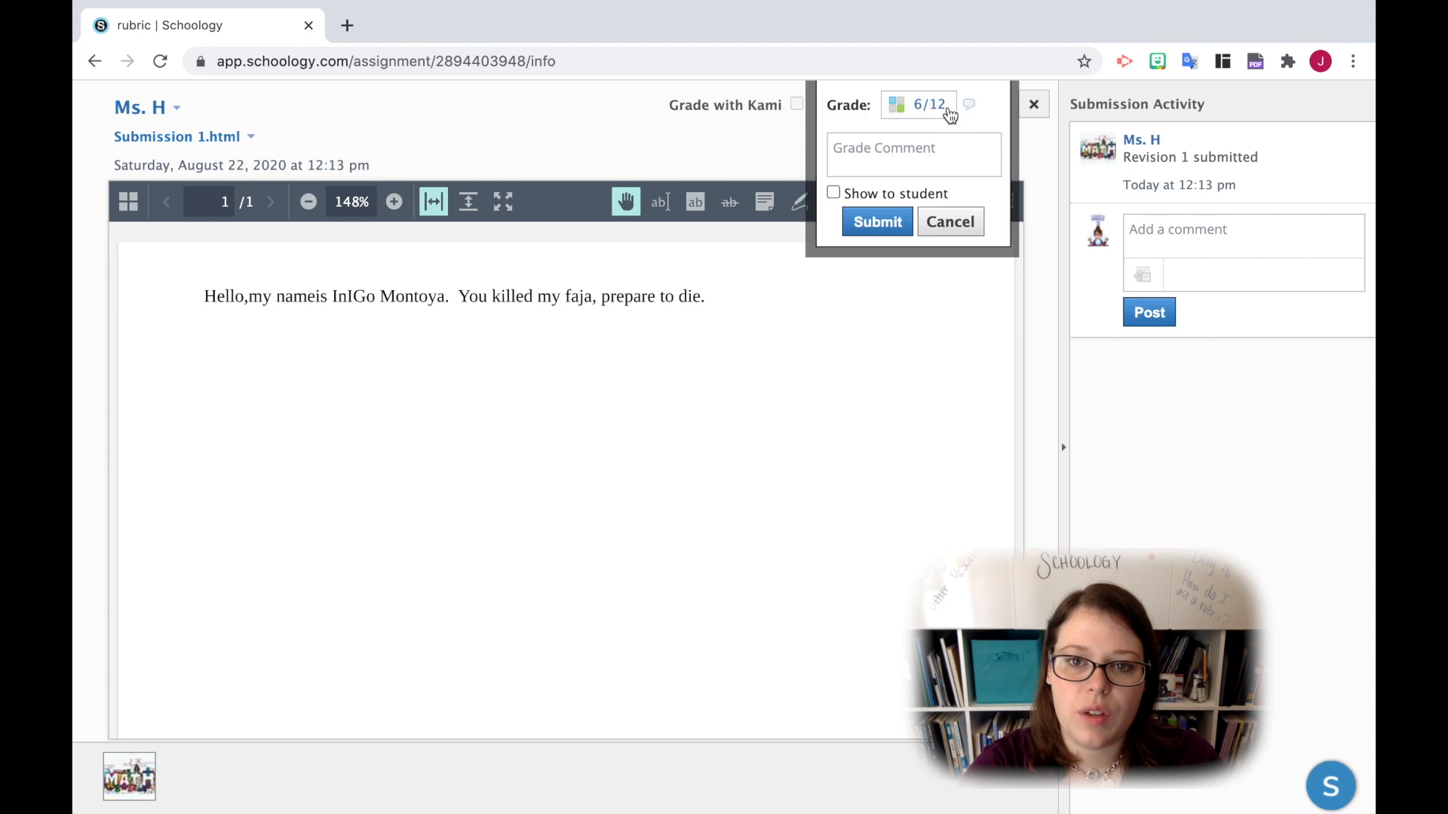
click(834, 194)
click(925, 156)
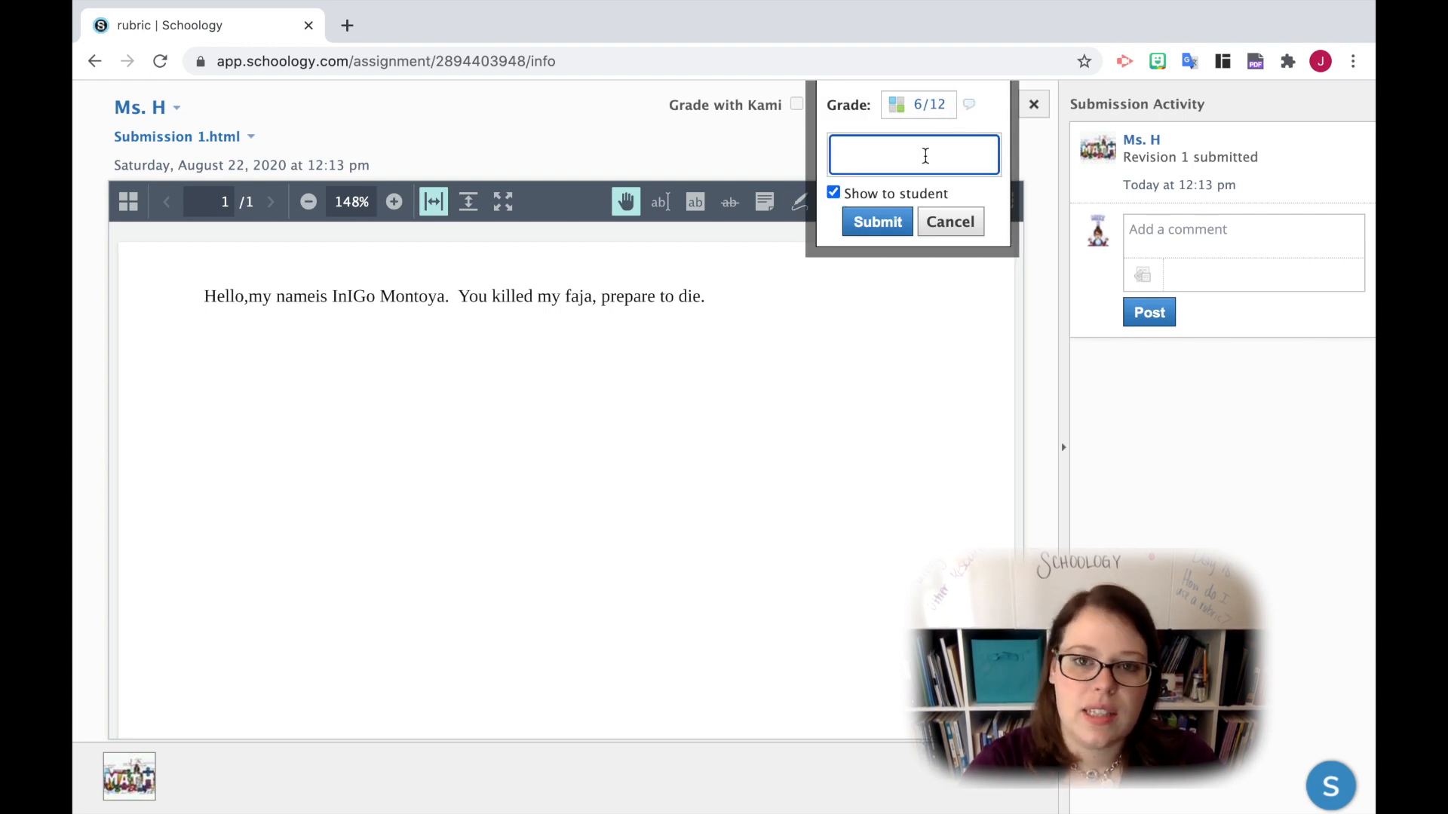
text(Ple)
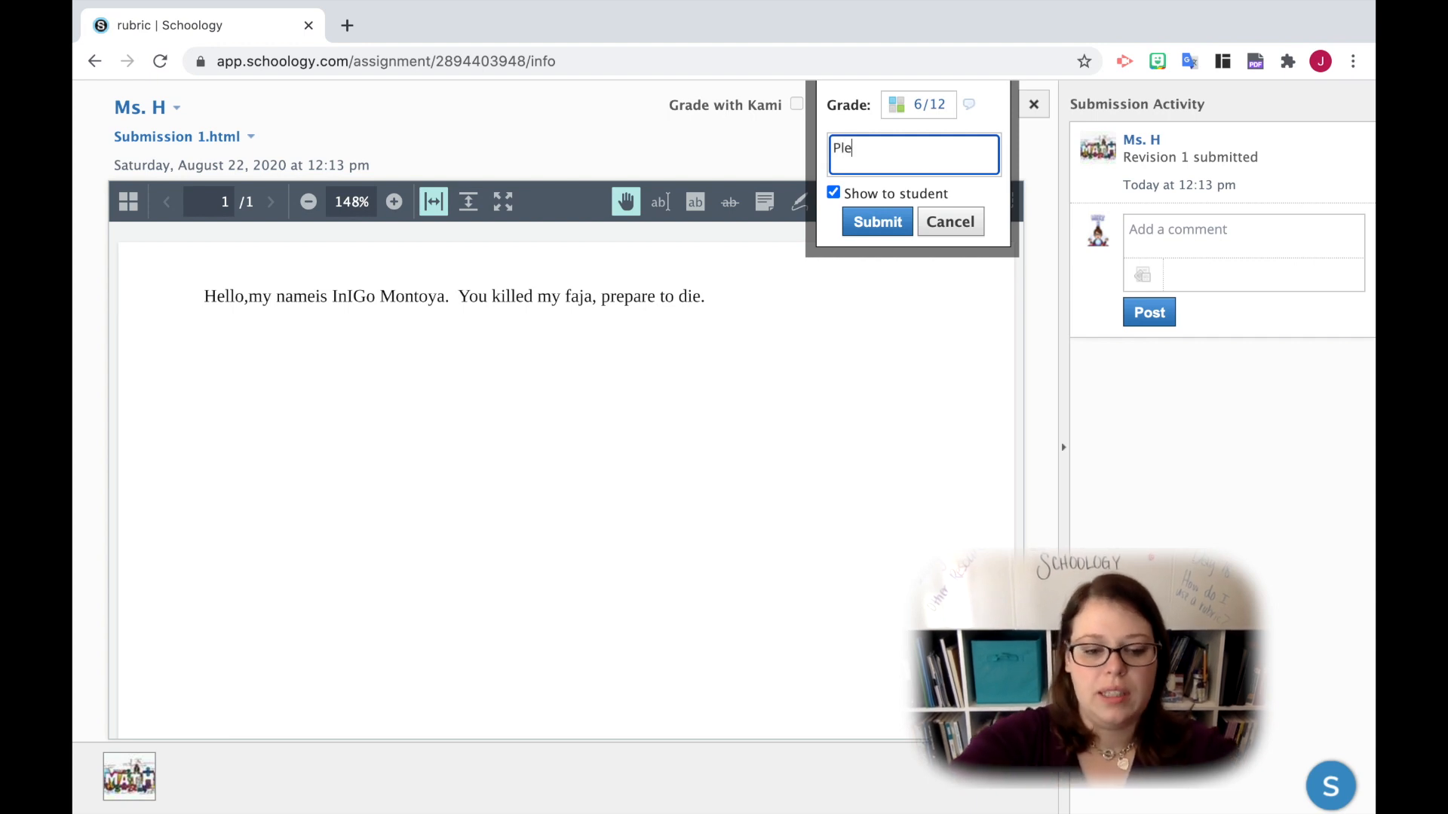
text(ase see feedback)
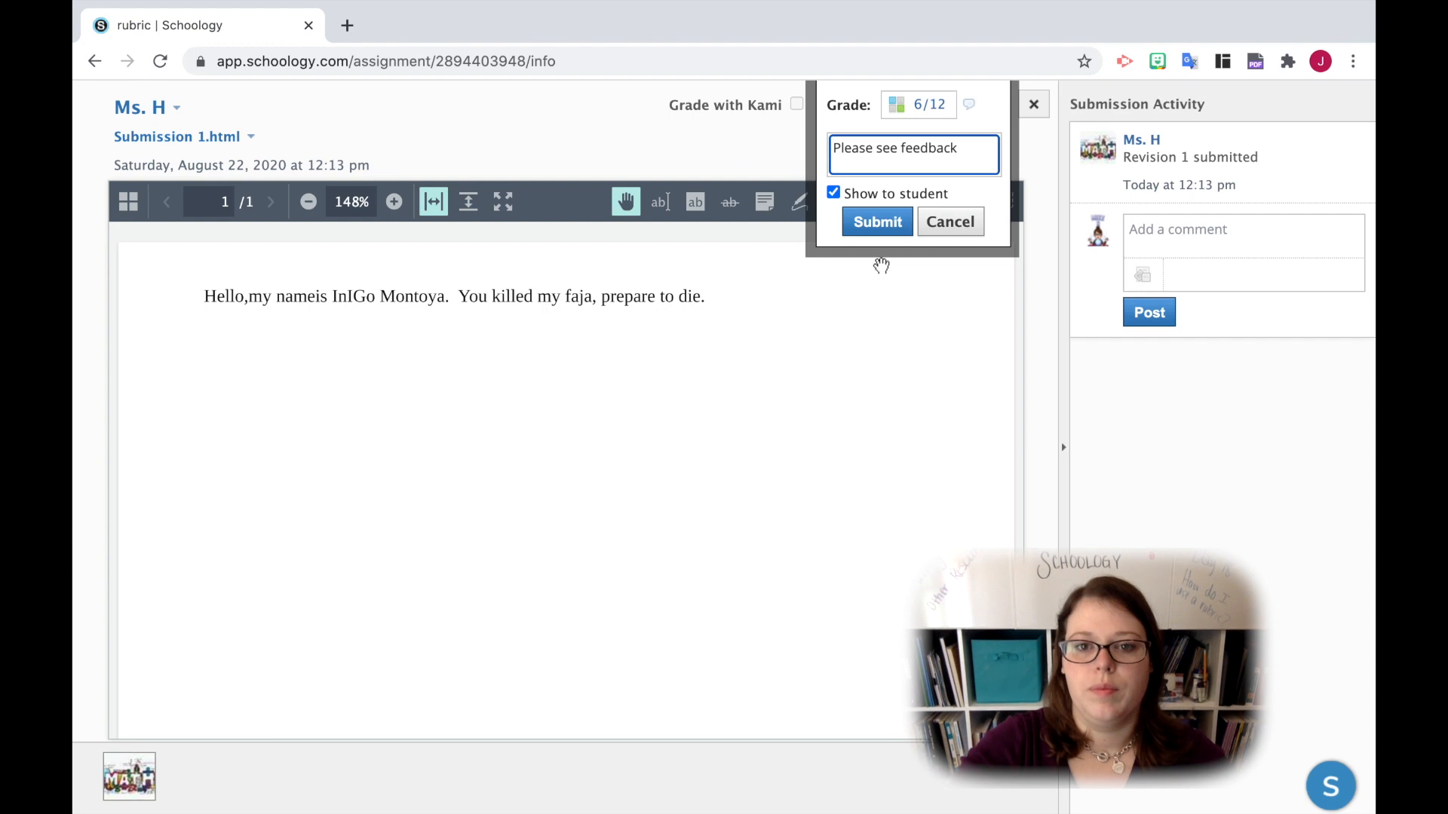
click(888, 218)
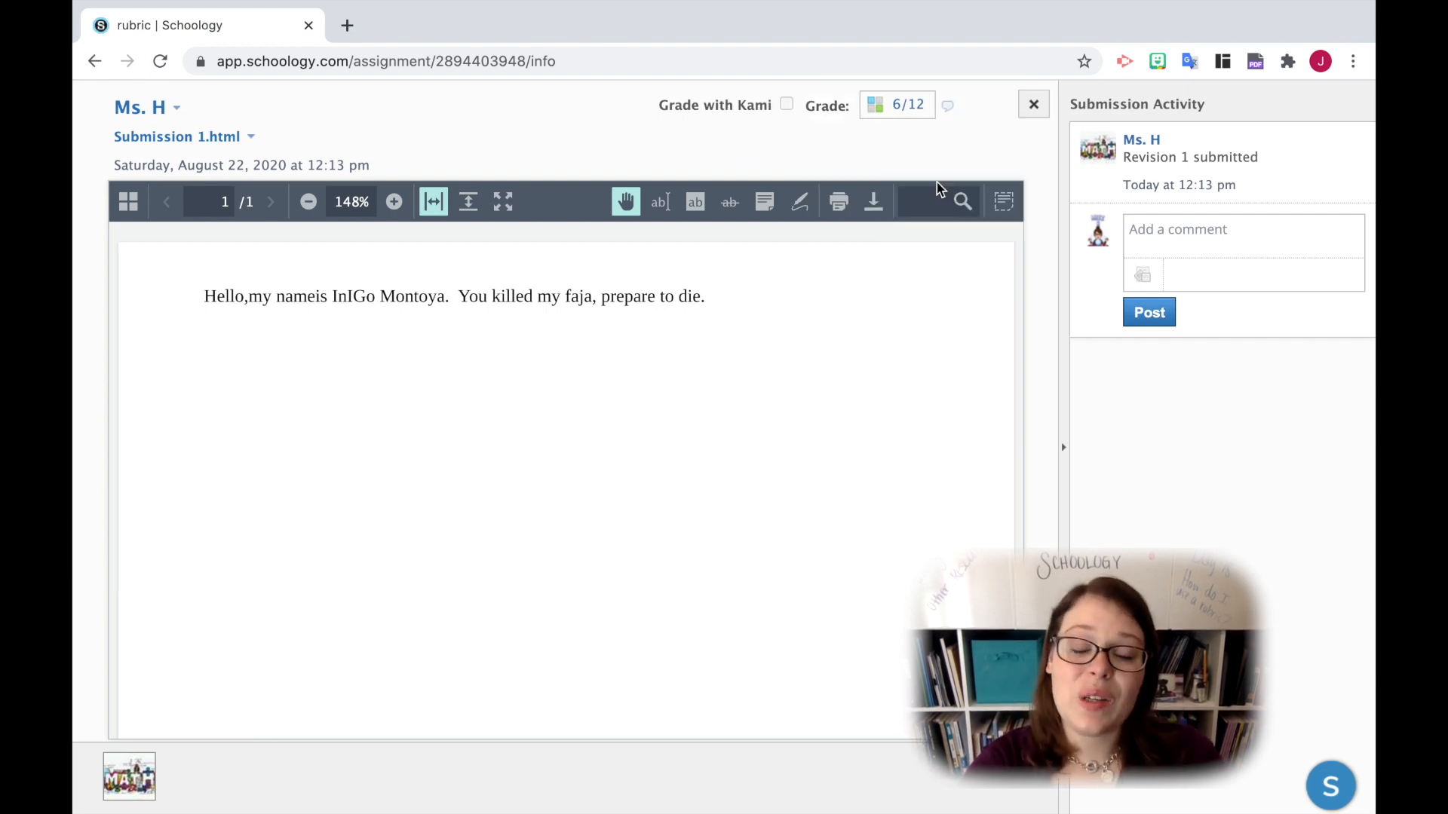
- Reopen the grading rubric, override the total points with 8, and save the grade
click(877, 107)
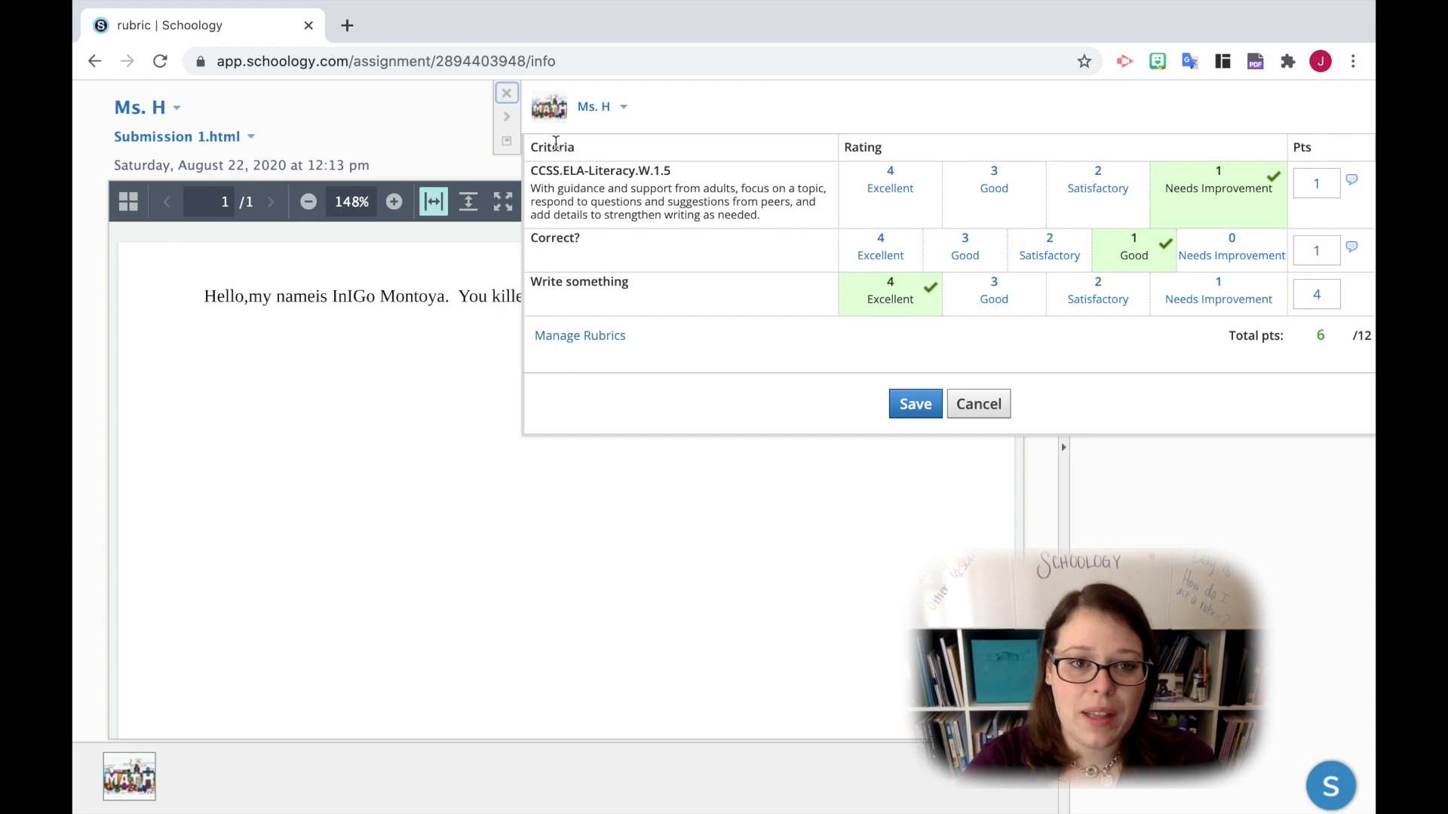
click(972, 404)
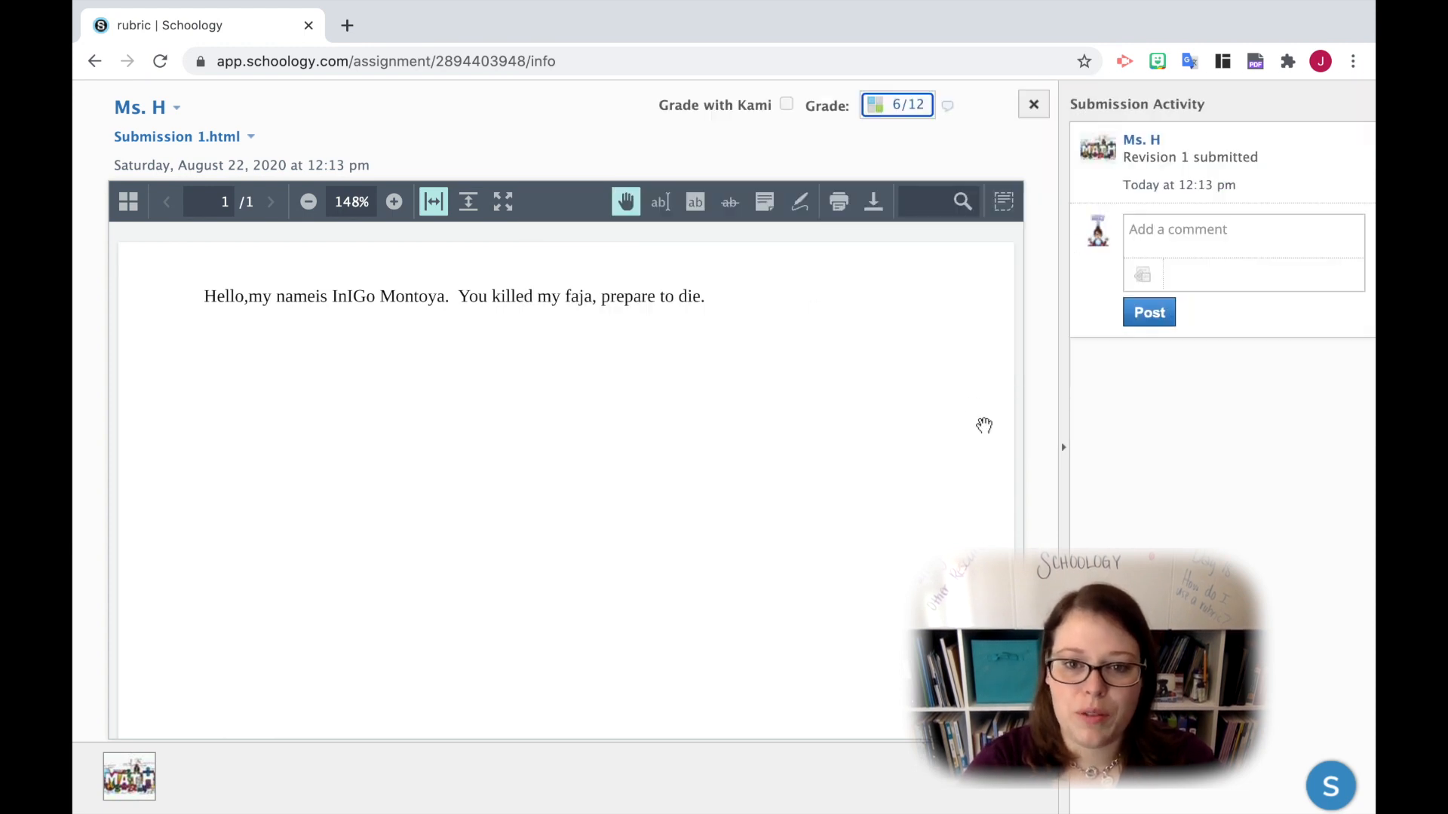
click(883, 104)
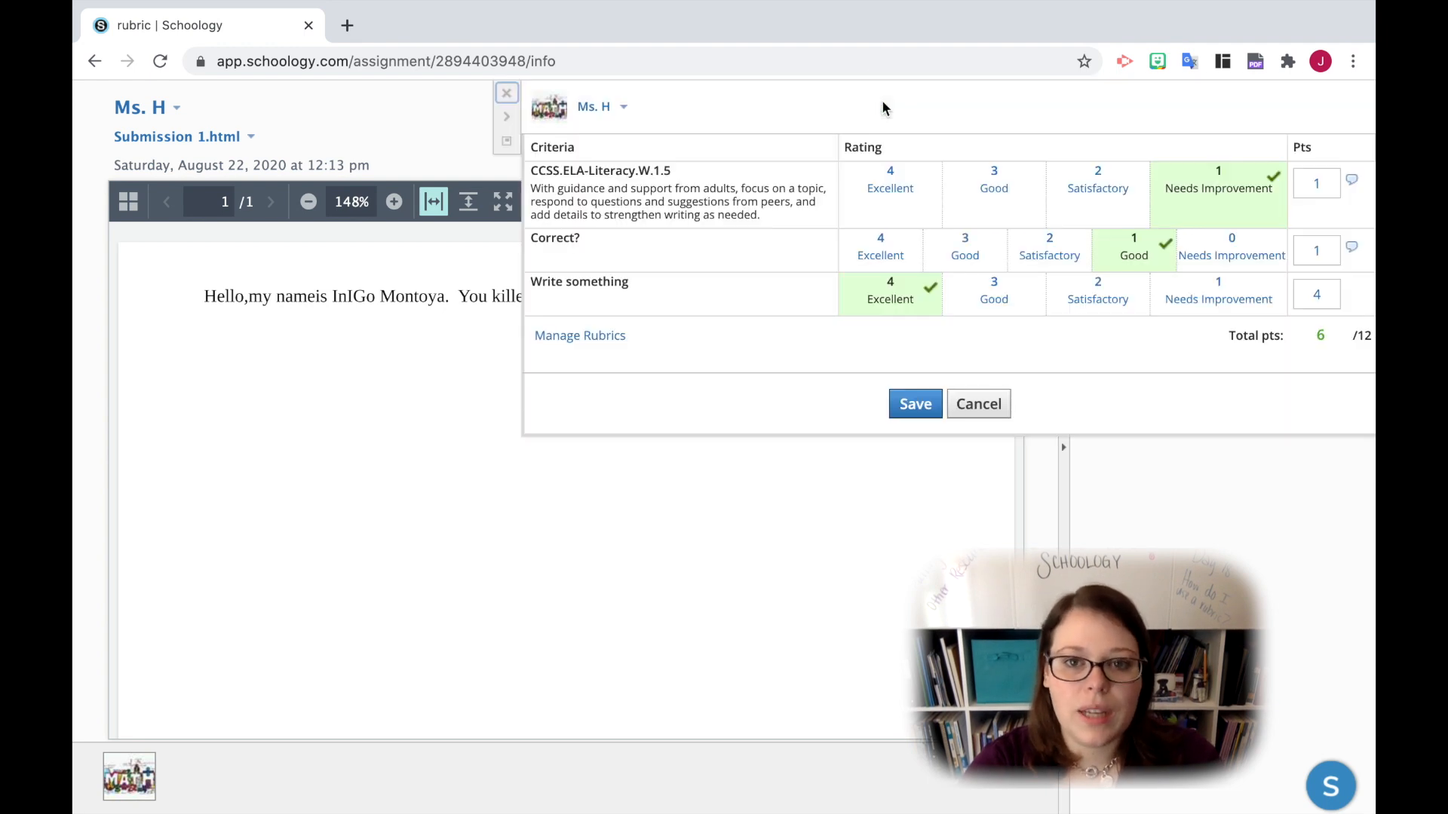
click(1325, 337)
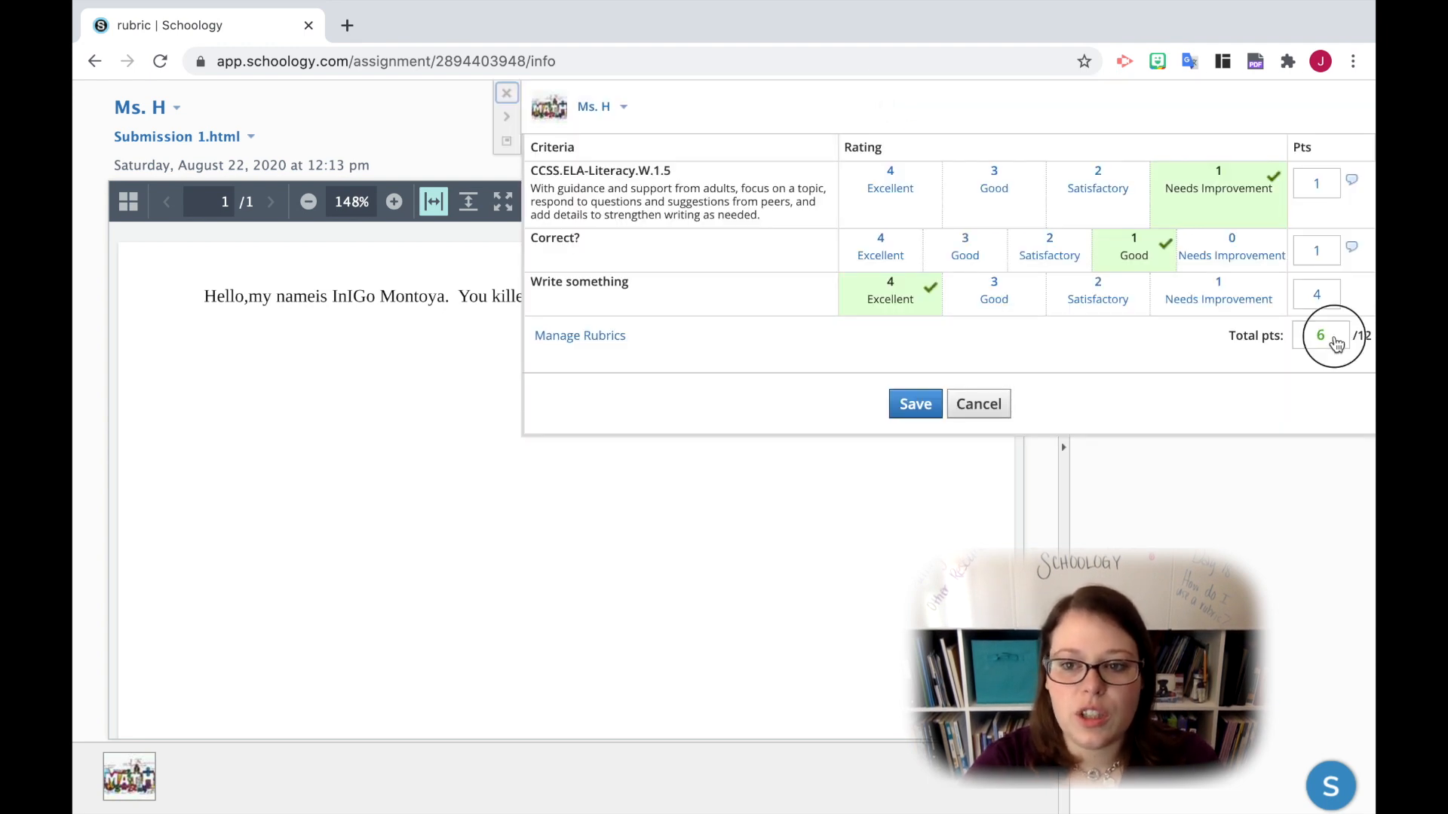
key(BackSpace)
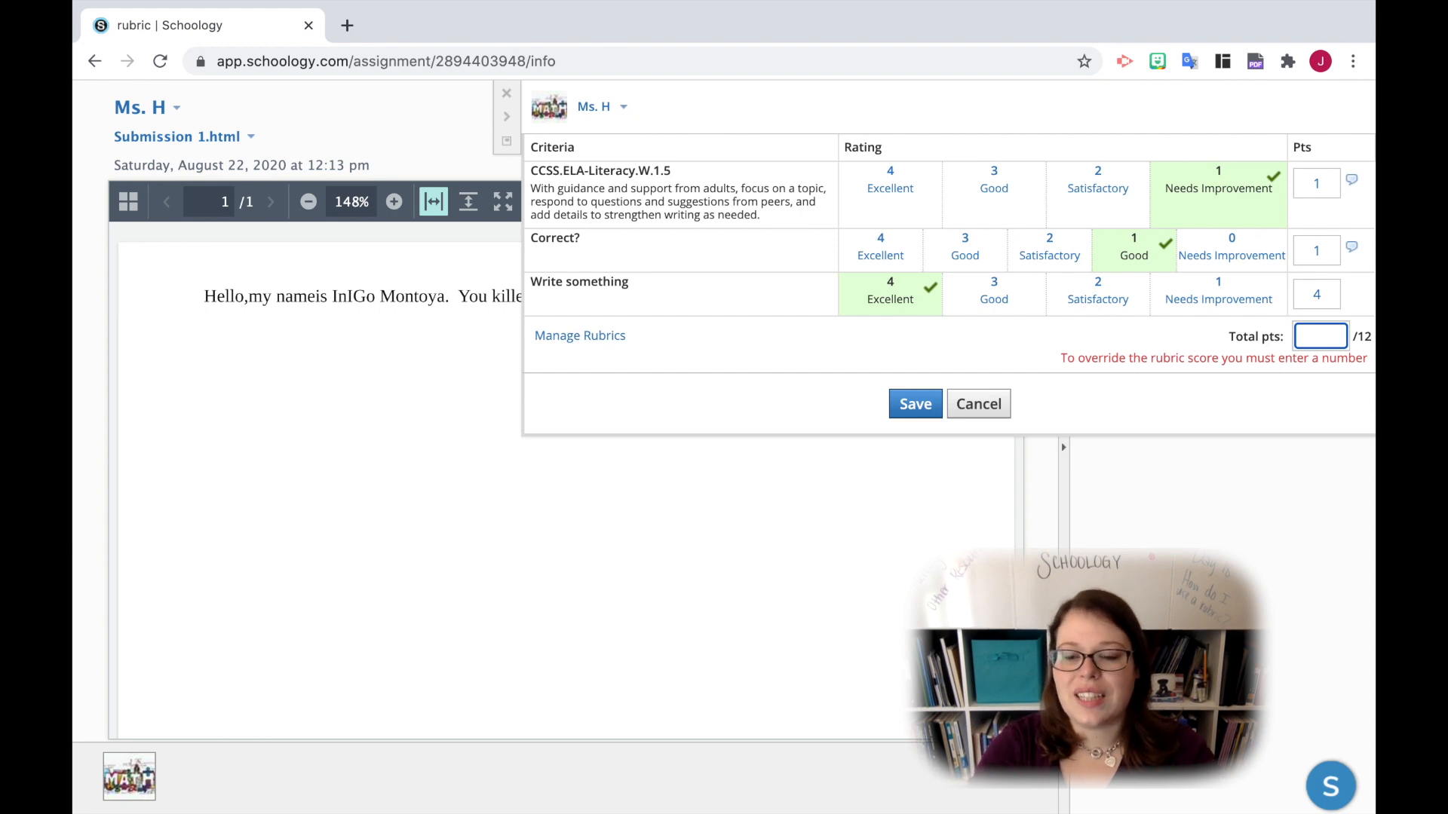
text(8)
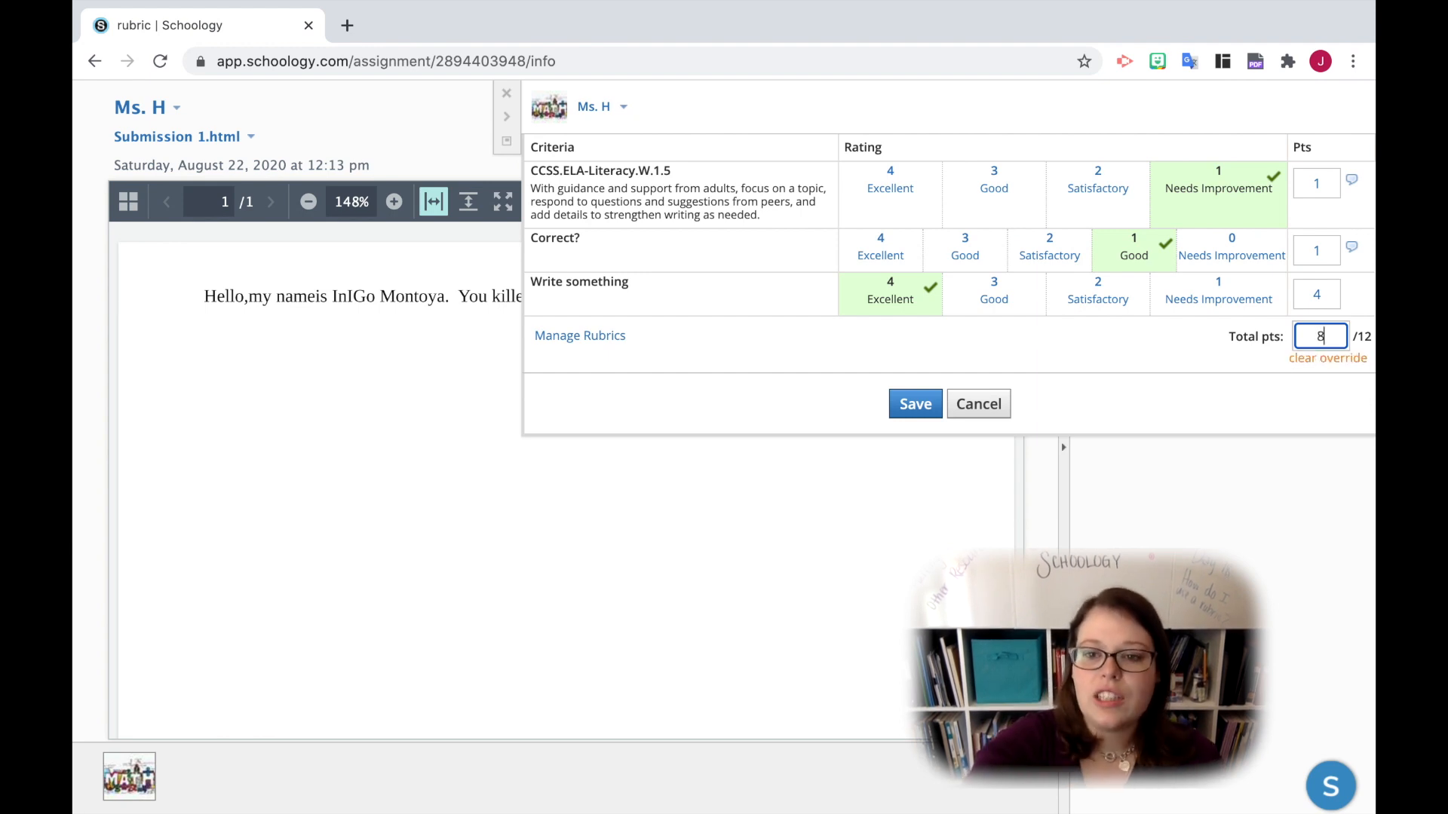
click(1296, 405)
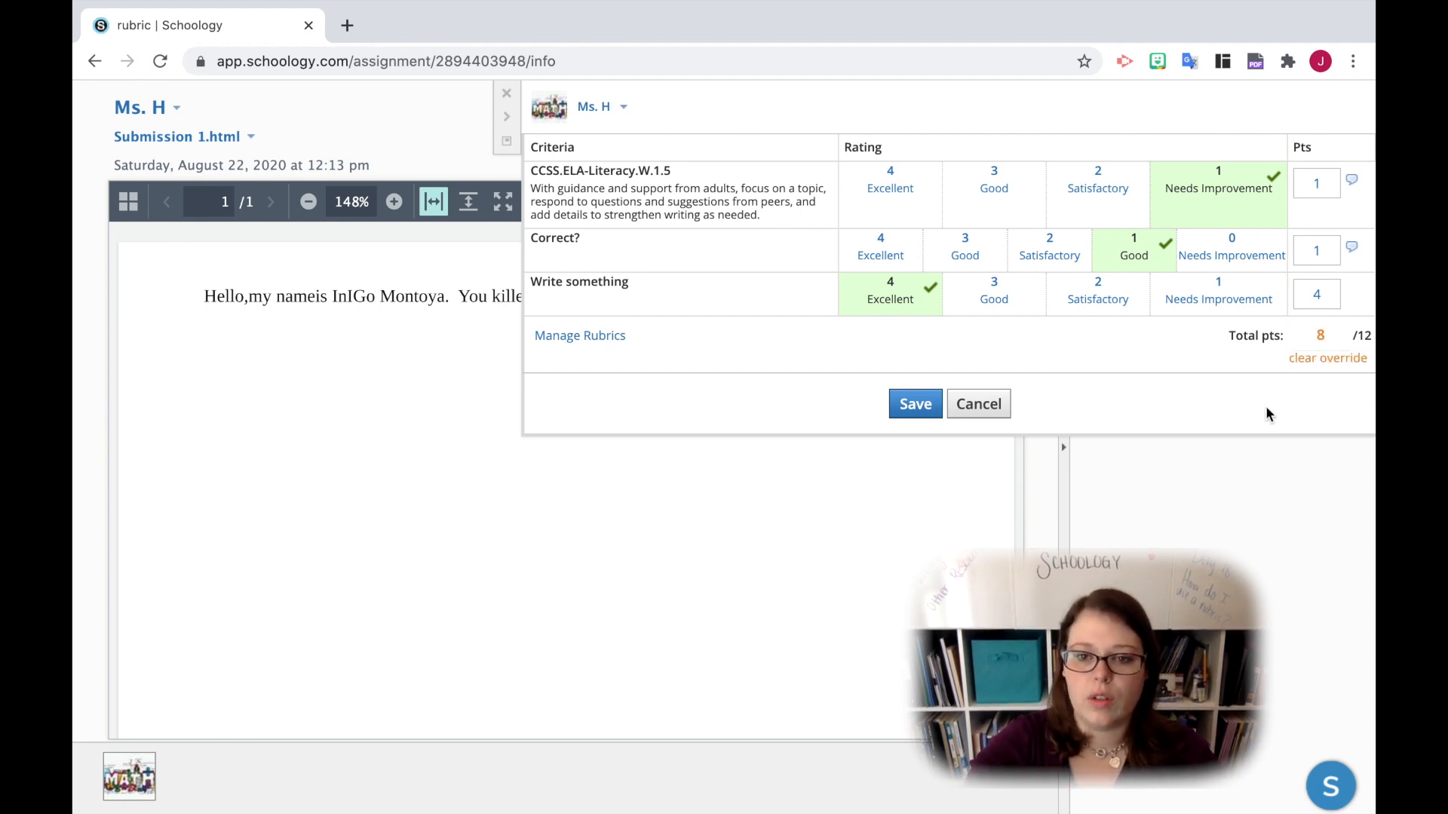
click(935, 409)
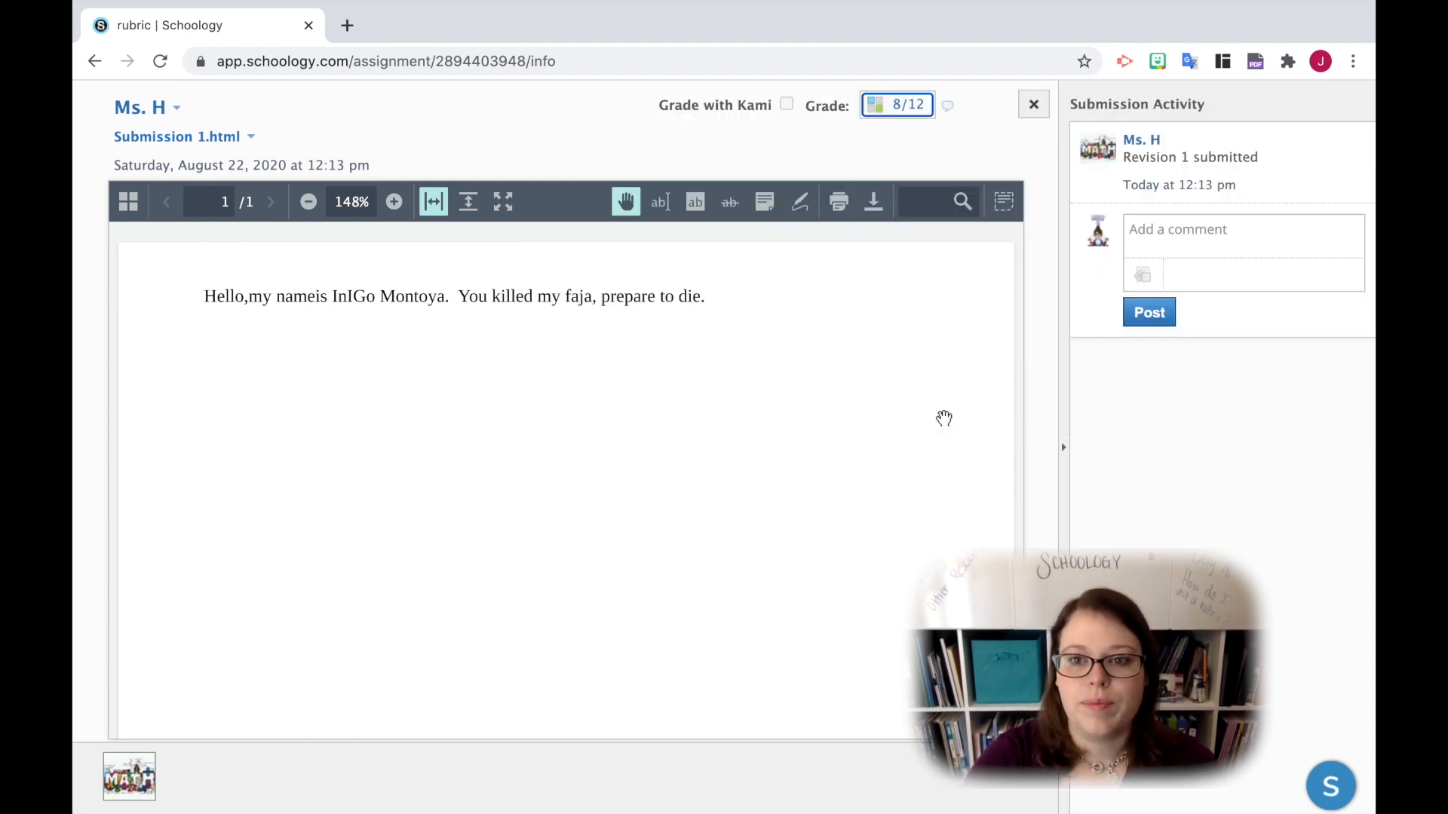